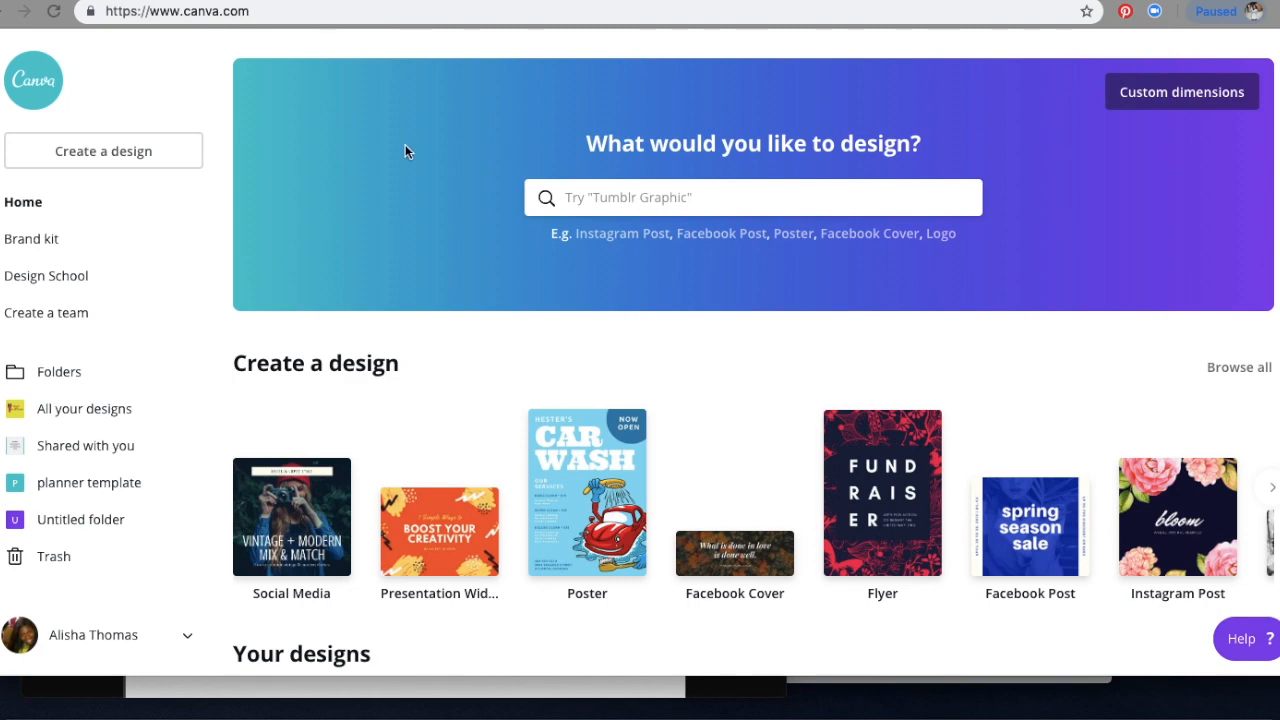
- Find the logo design type and create a new blank logo design
click(654, 200)
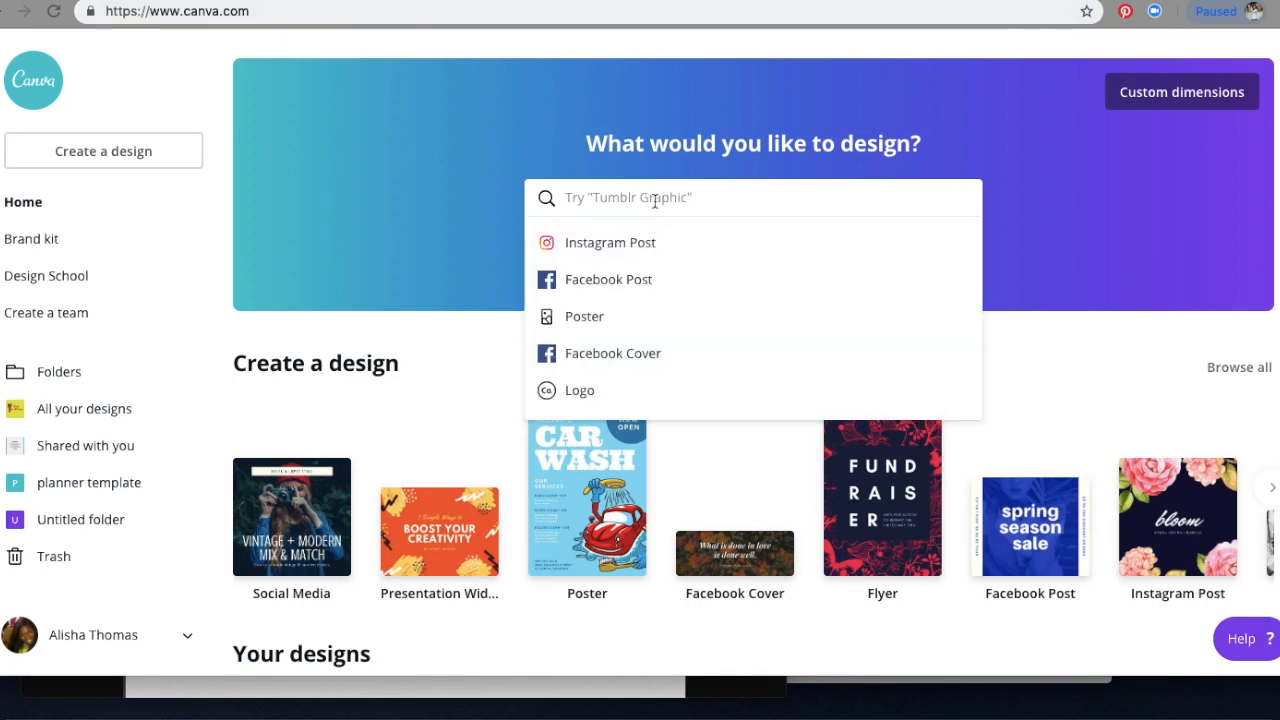
text(logo)
key(Return)
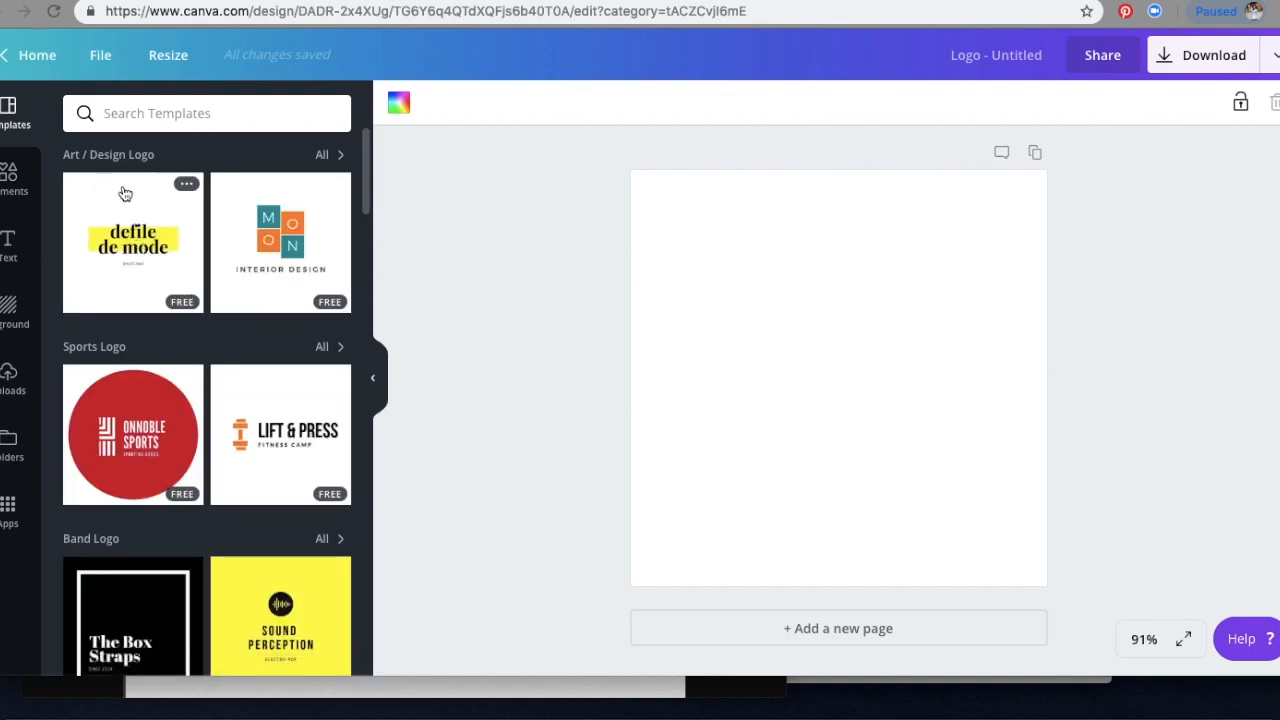
- Look through the logo template categories and browse the full Art / Design Logo collection
scroll(125, 193, down, 5)
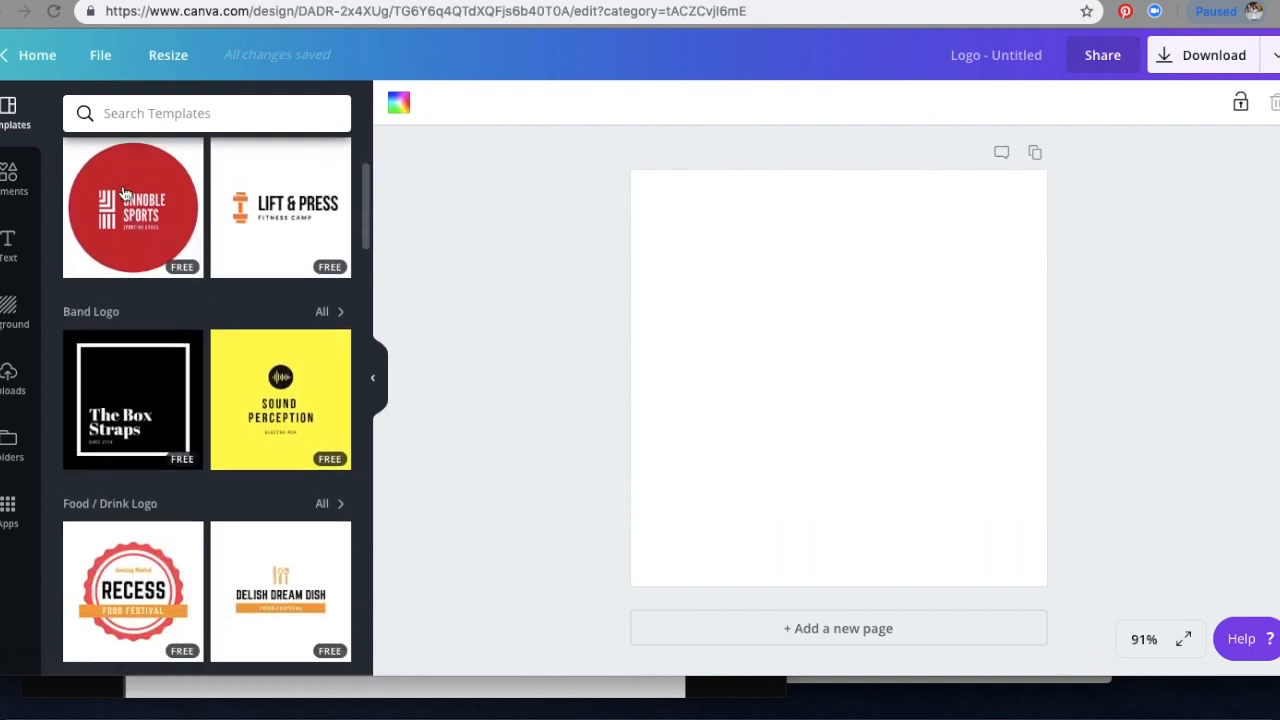
scroll(125, 193, down, 4)
scroll(125, 193, up, 9)
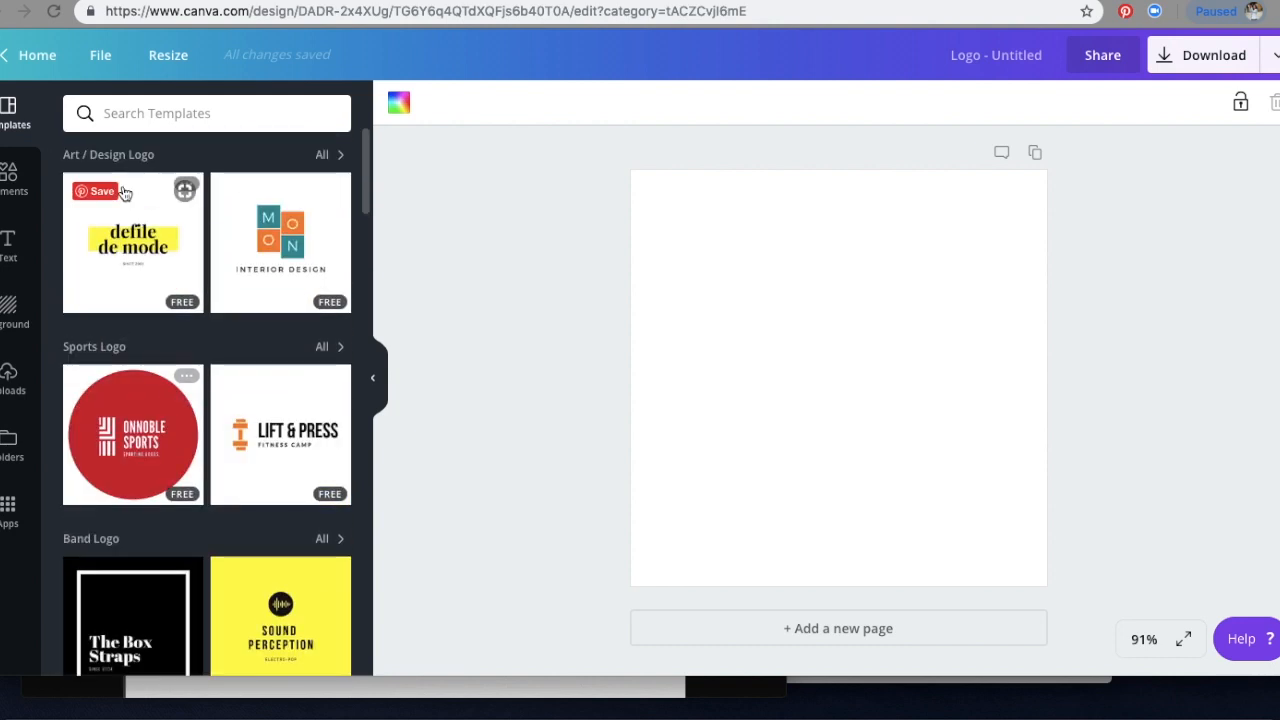
click(322, 156)
scroll(268, 314, down, 5)
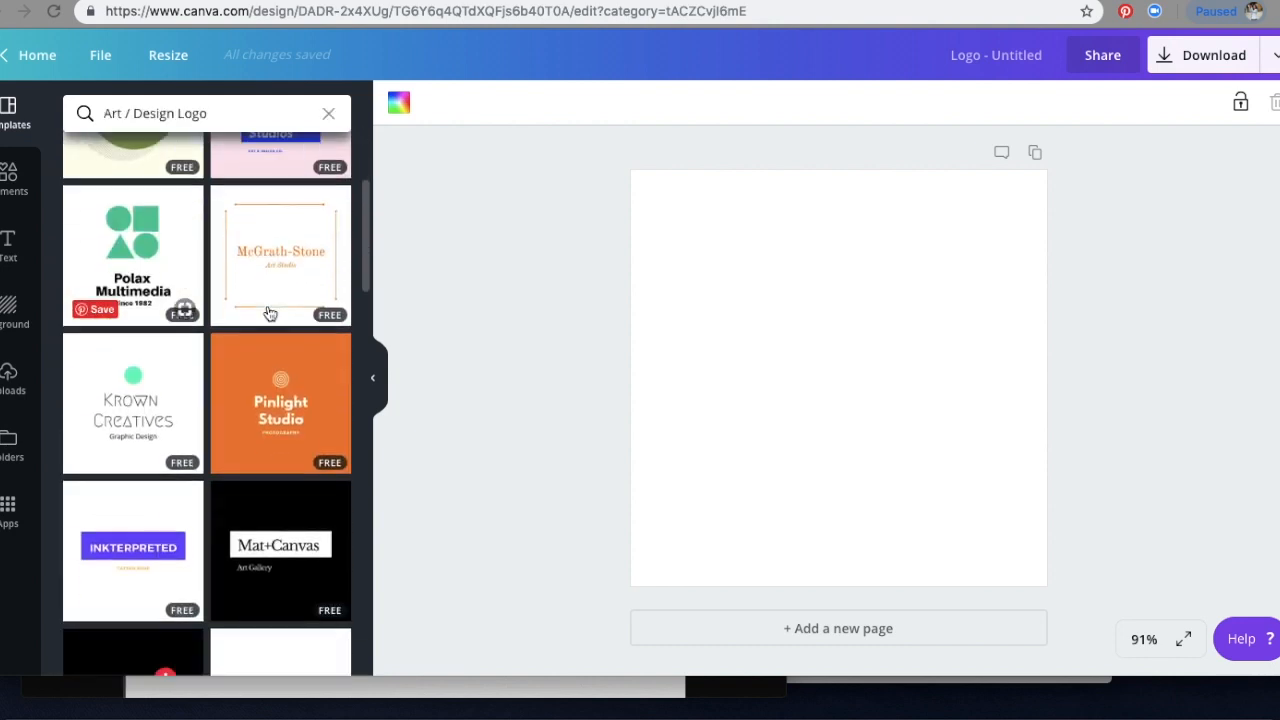
scroll(268, 314, up, 5)
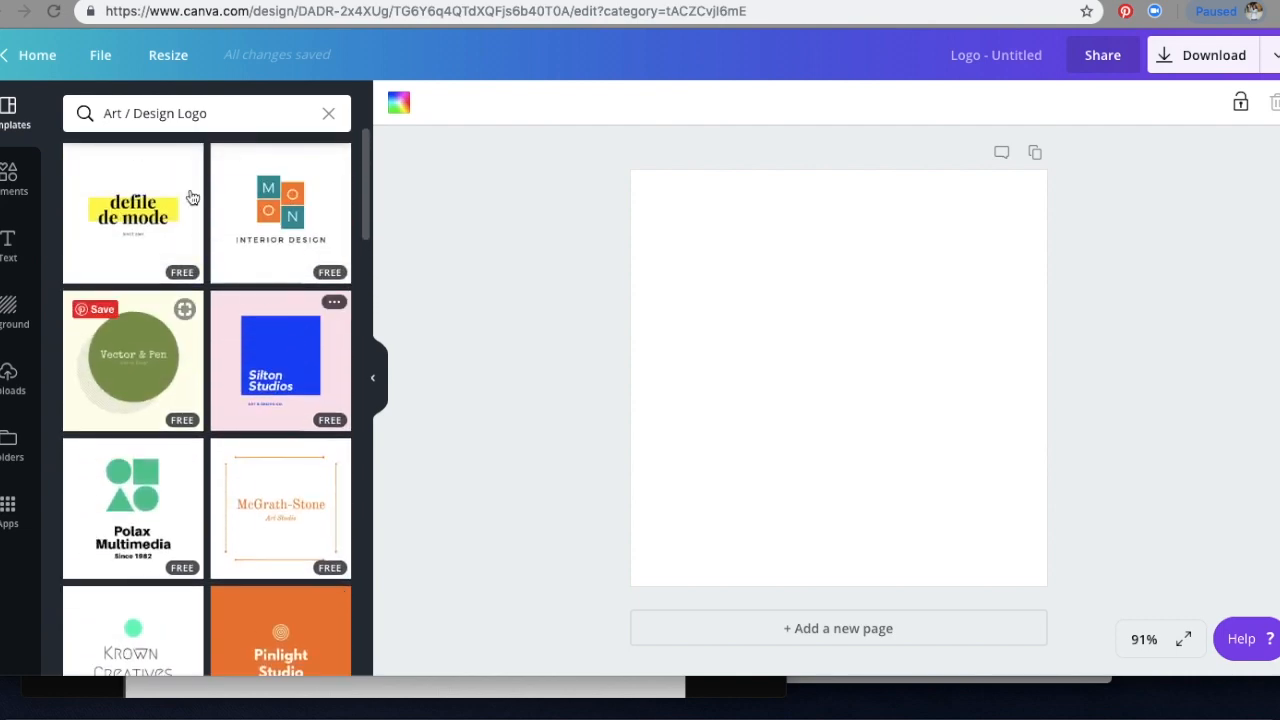
scroll(219, 359, down, 10)
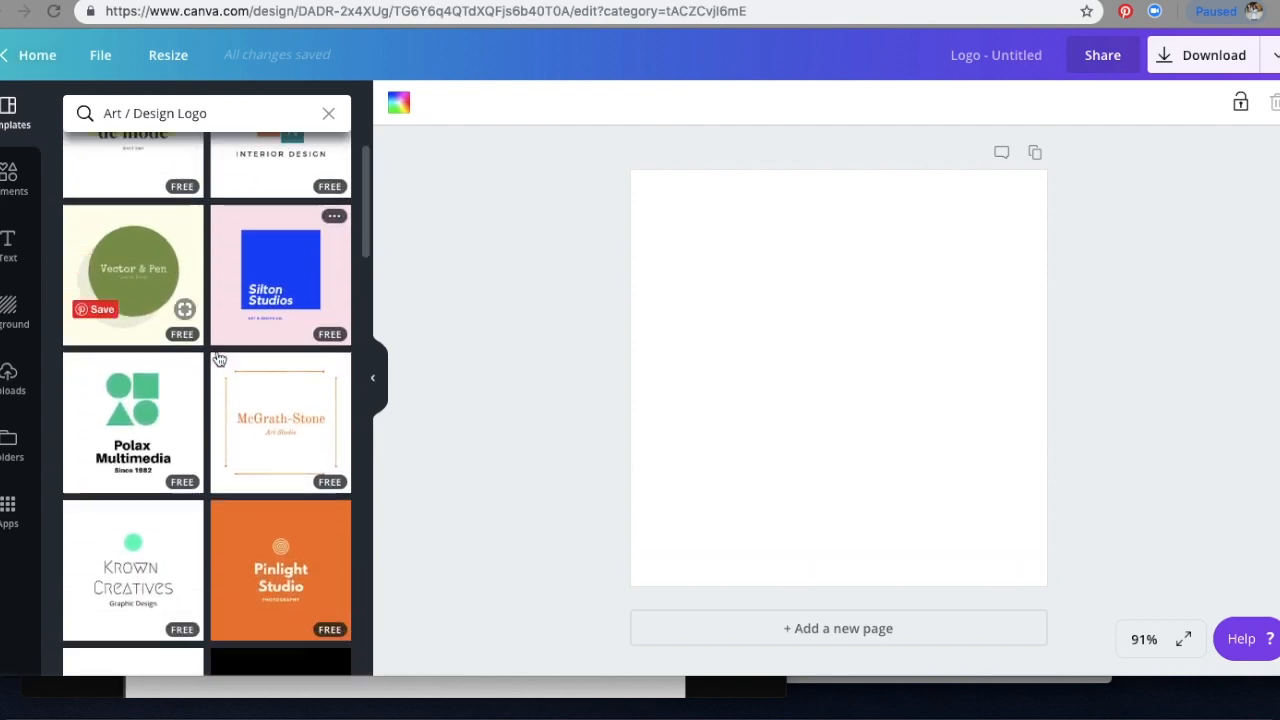
scroll(219, 359, down, 15)
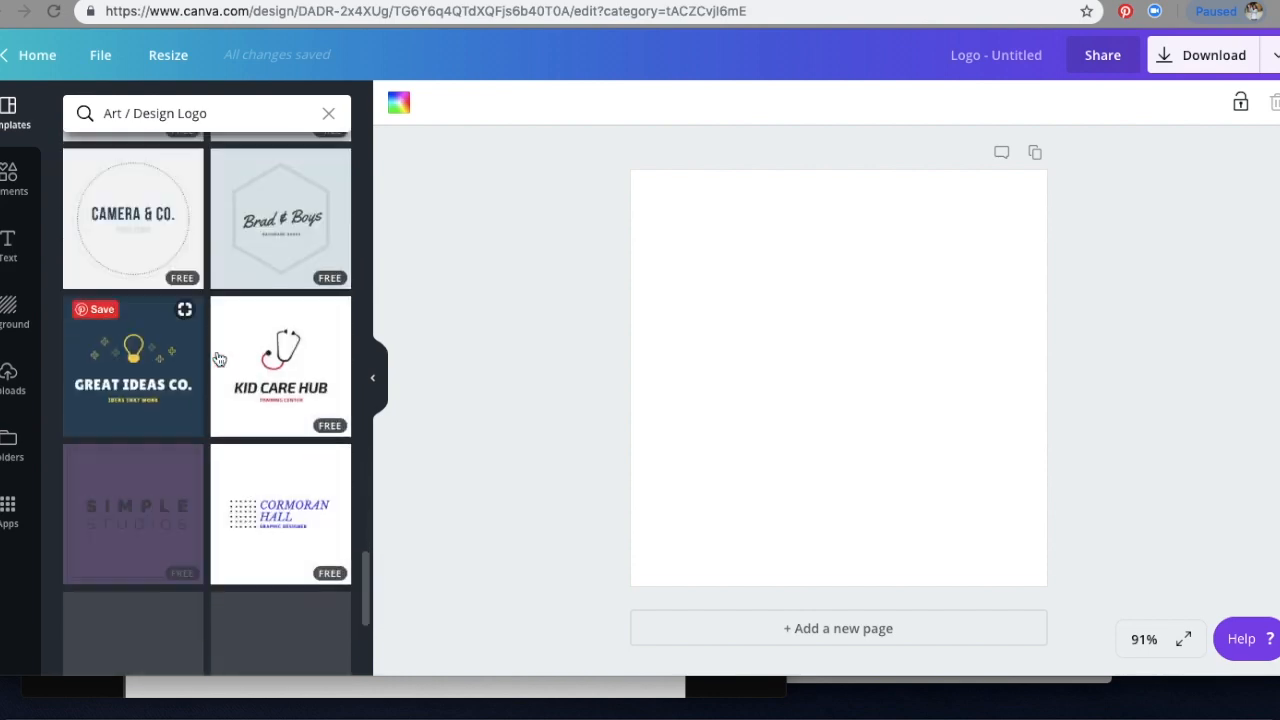
scroll(219, 359, up, 20)
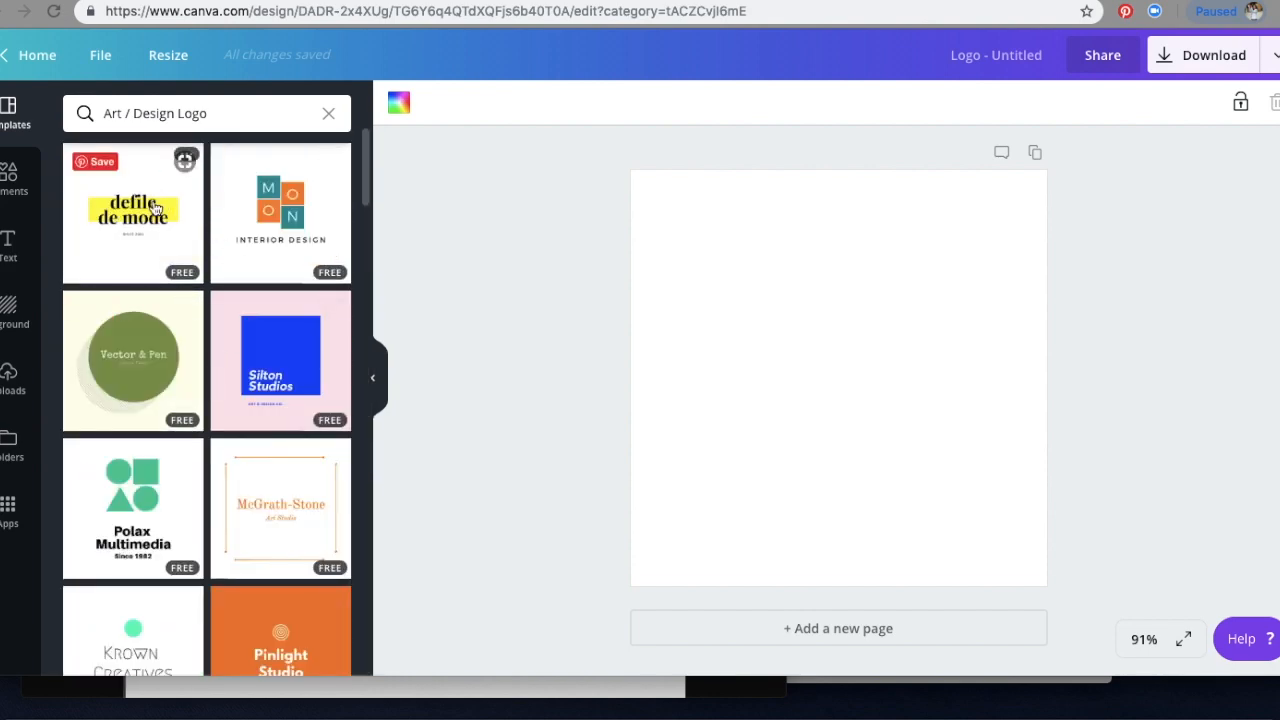
scroll(143, 457, down, 10)
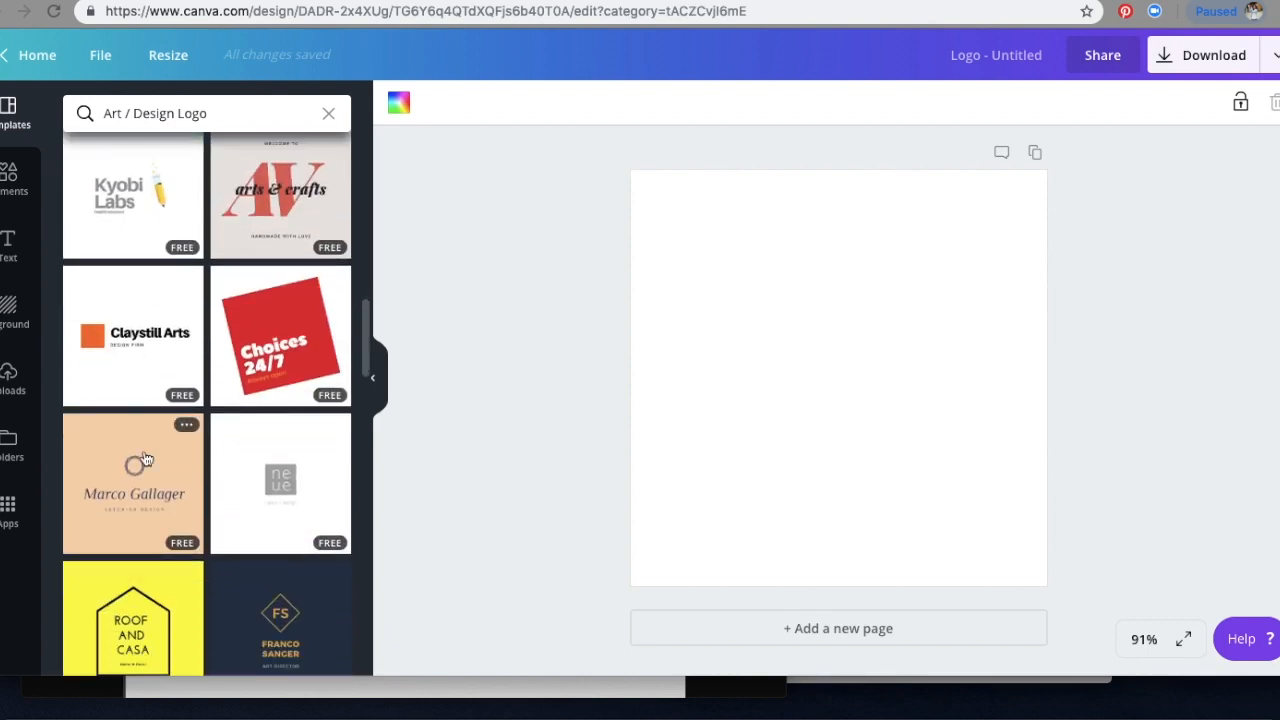
scroll(143, 457, down, 12)
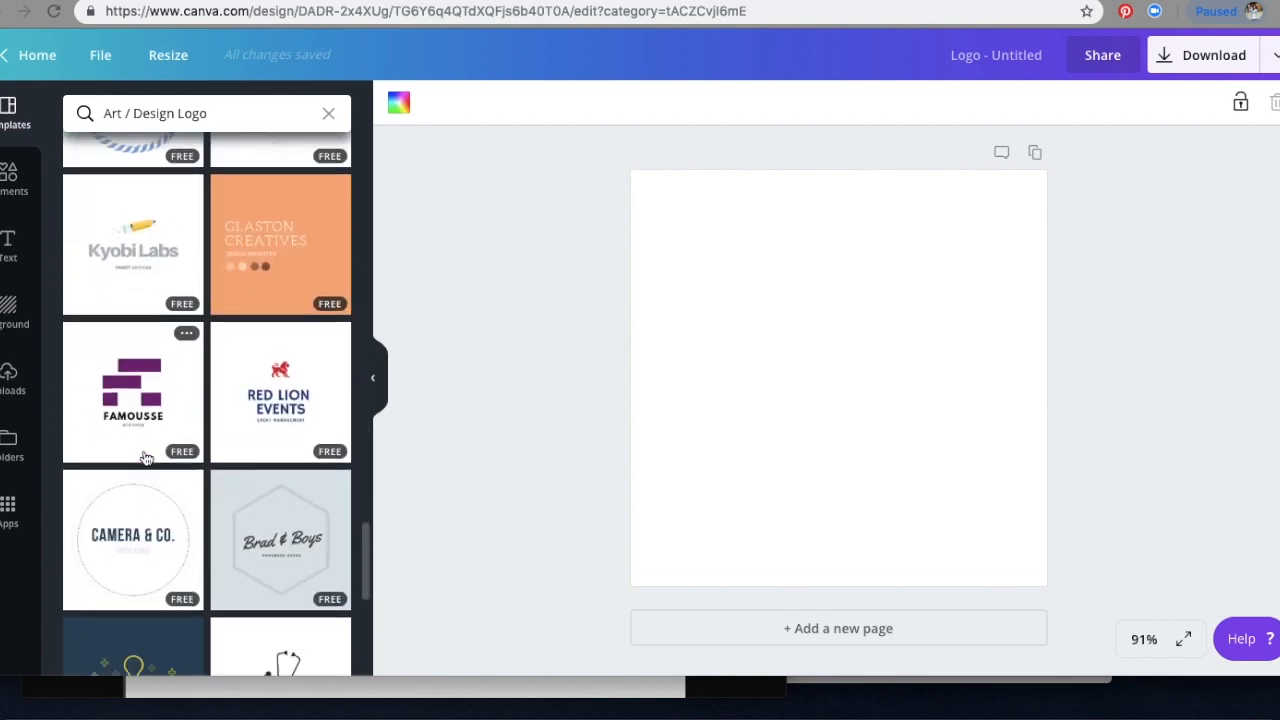
scroll(145, 458, down, 8)
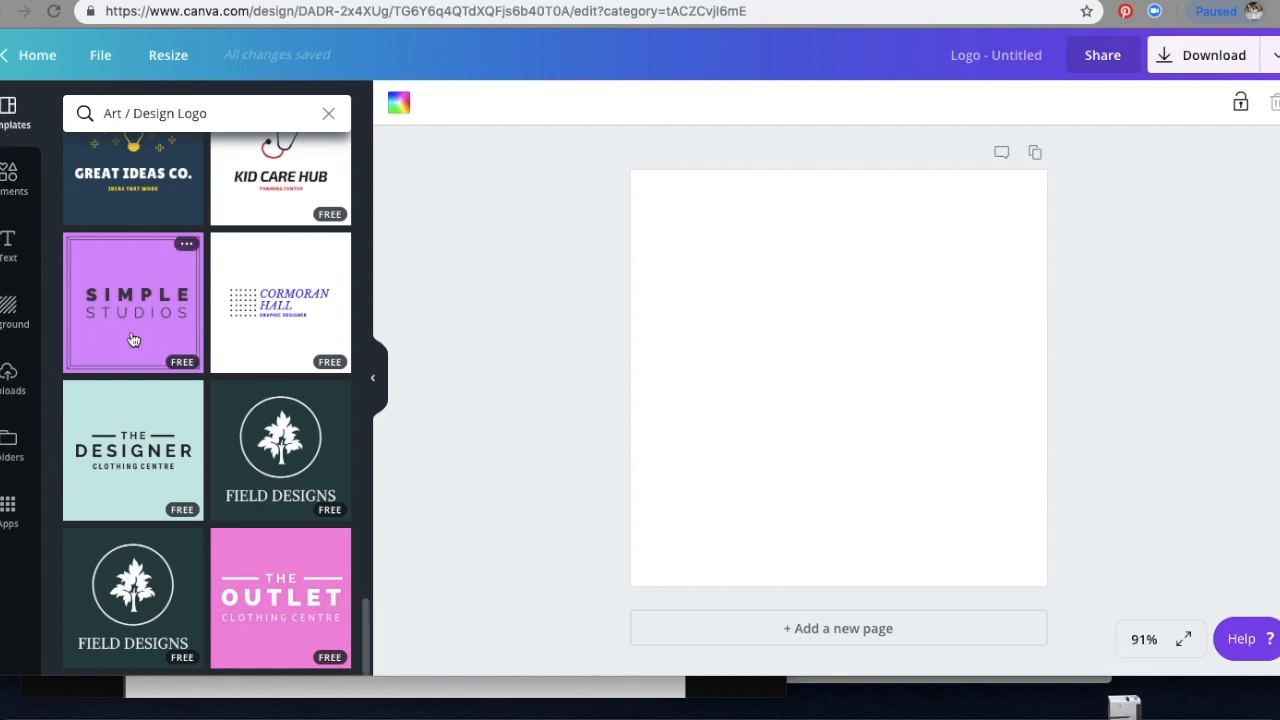
- Clear the Art / Design Logo template search to return to all logo categories
click(372, 378)
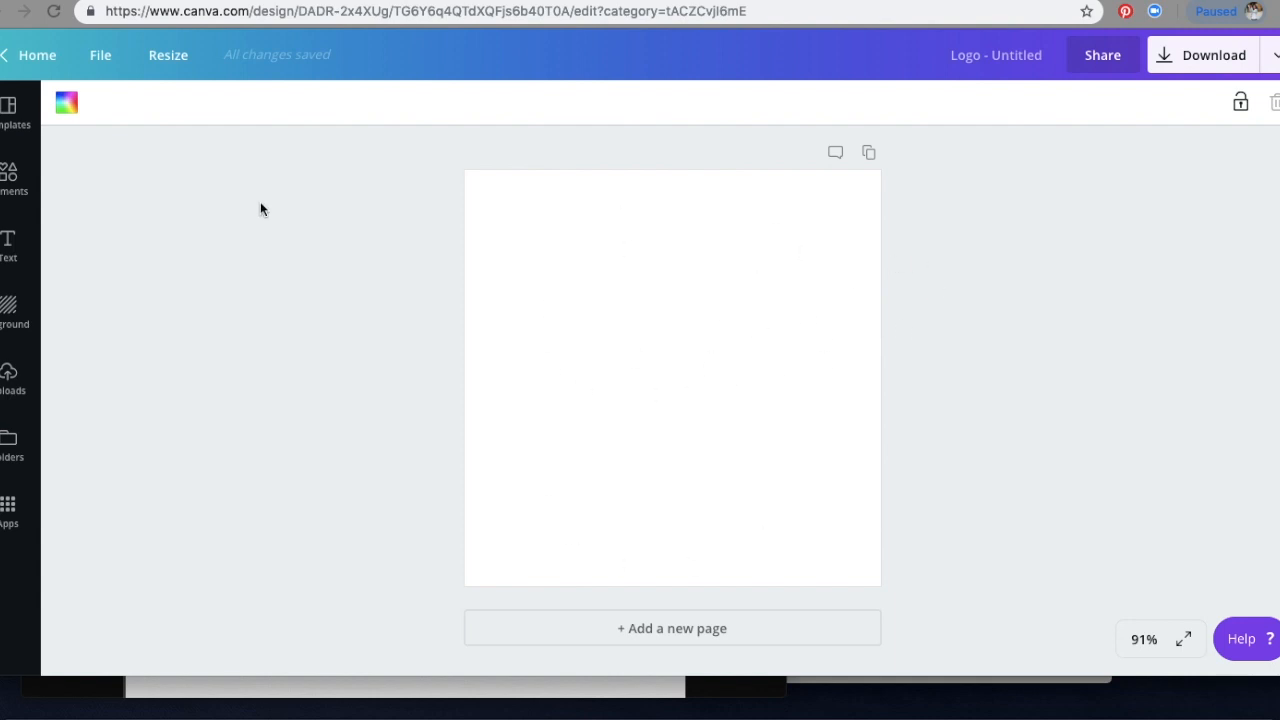
click(12, 112)
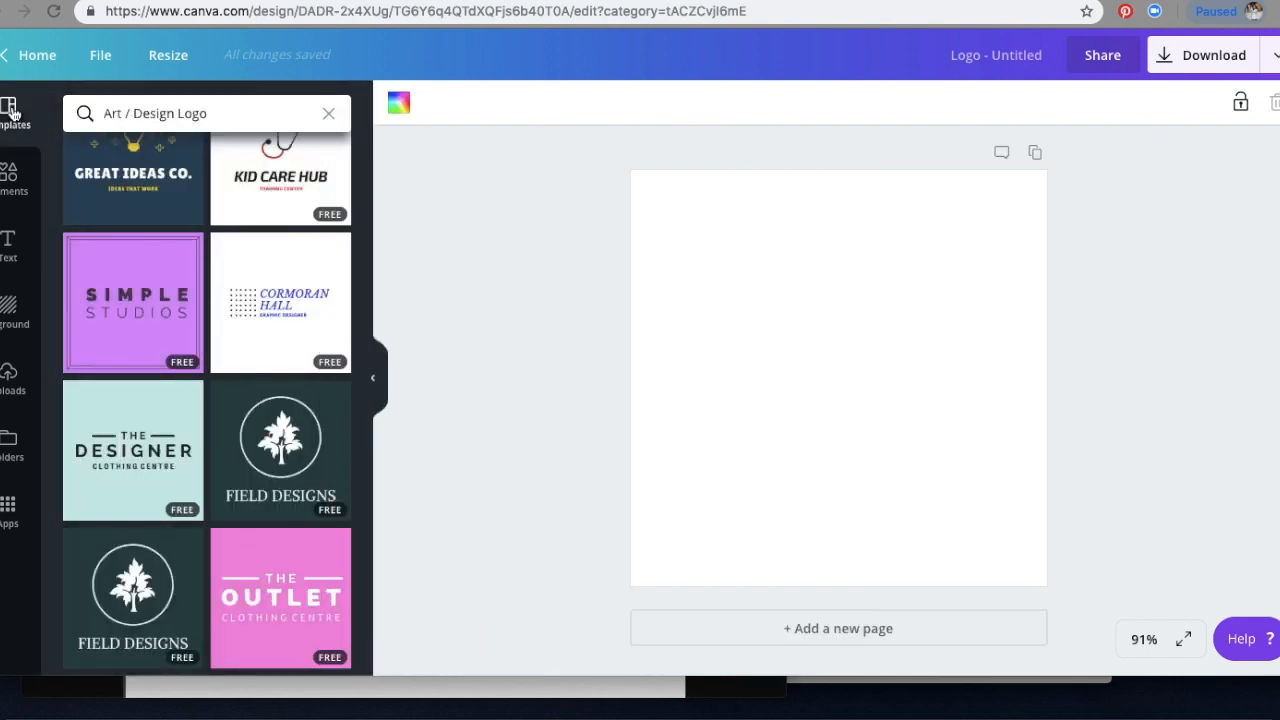
click(318, 114)
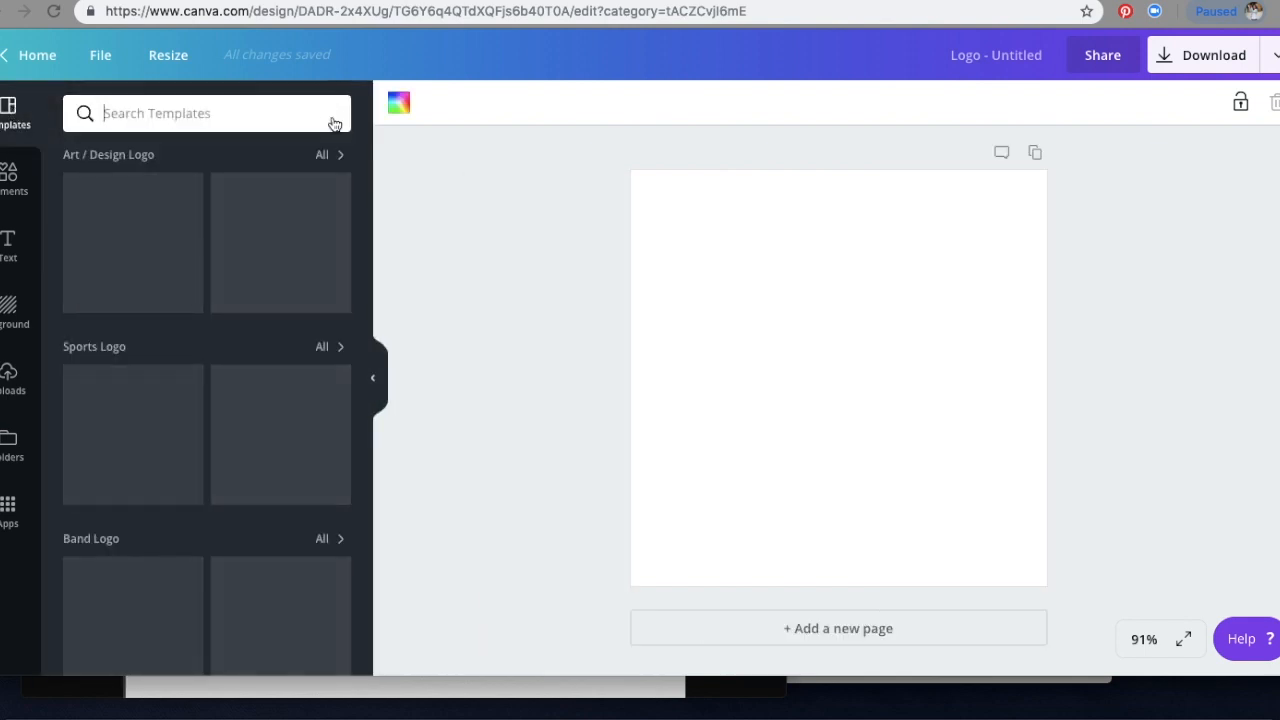
- Apply the XOXO Cosmetics template from the Beauty Logo category and select its XOXO text
scroll(273, 315, down, 7)
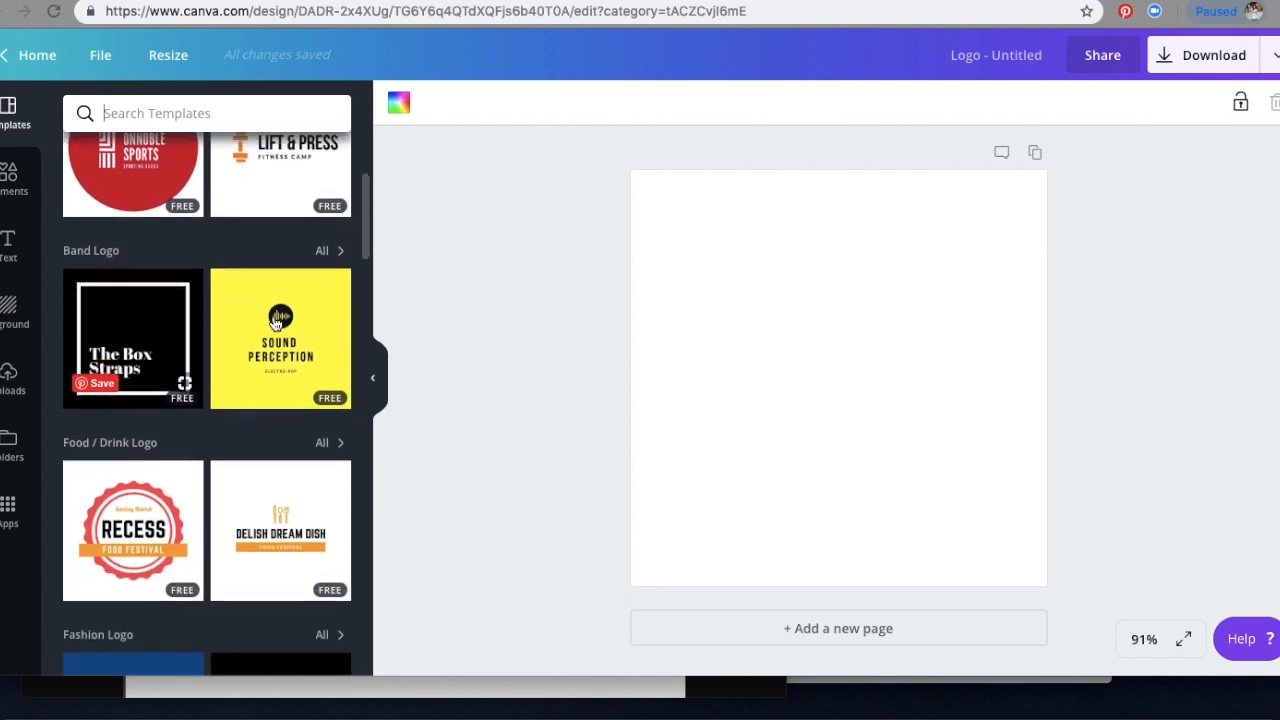
scroll(275, 323, down, 5)
scroll(274, 320, up, 4)
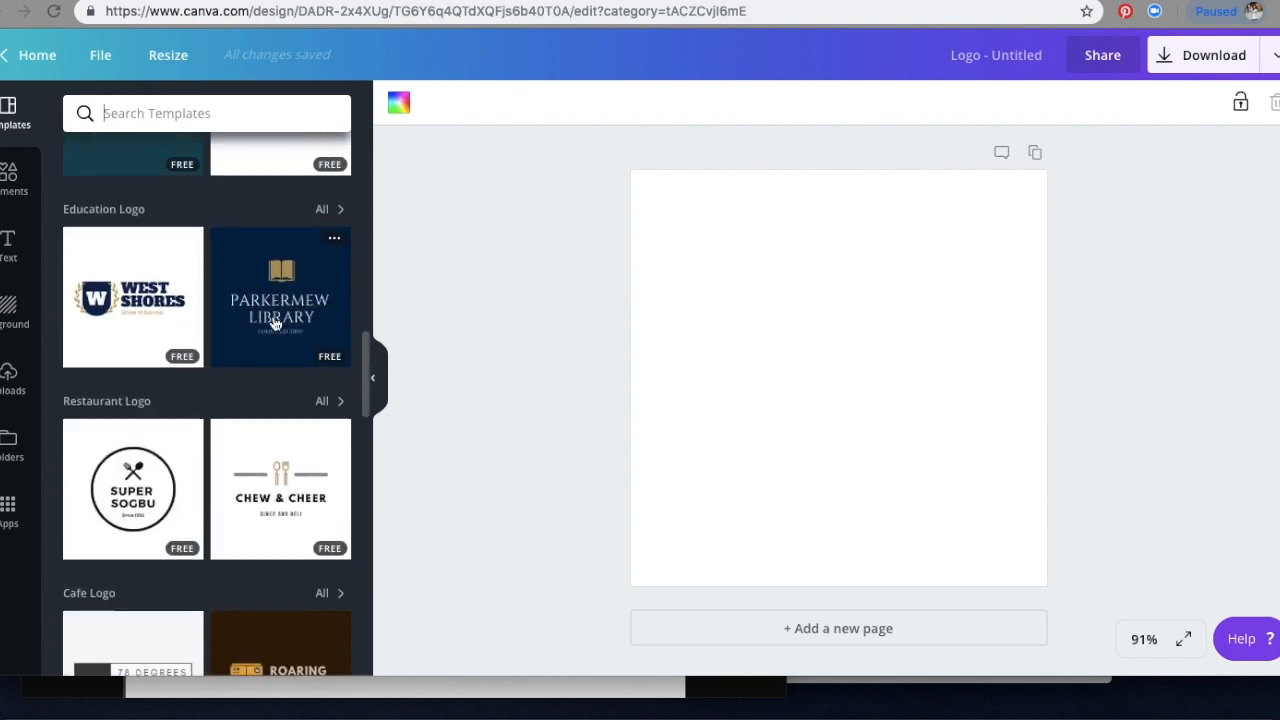
mouse_move(276, 323)
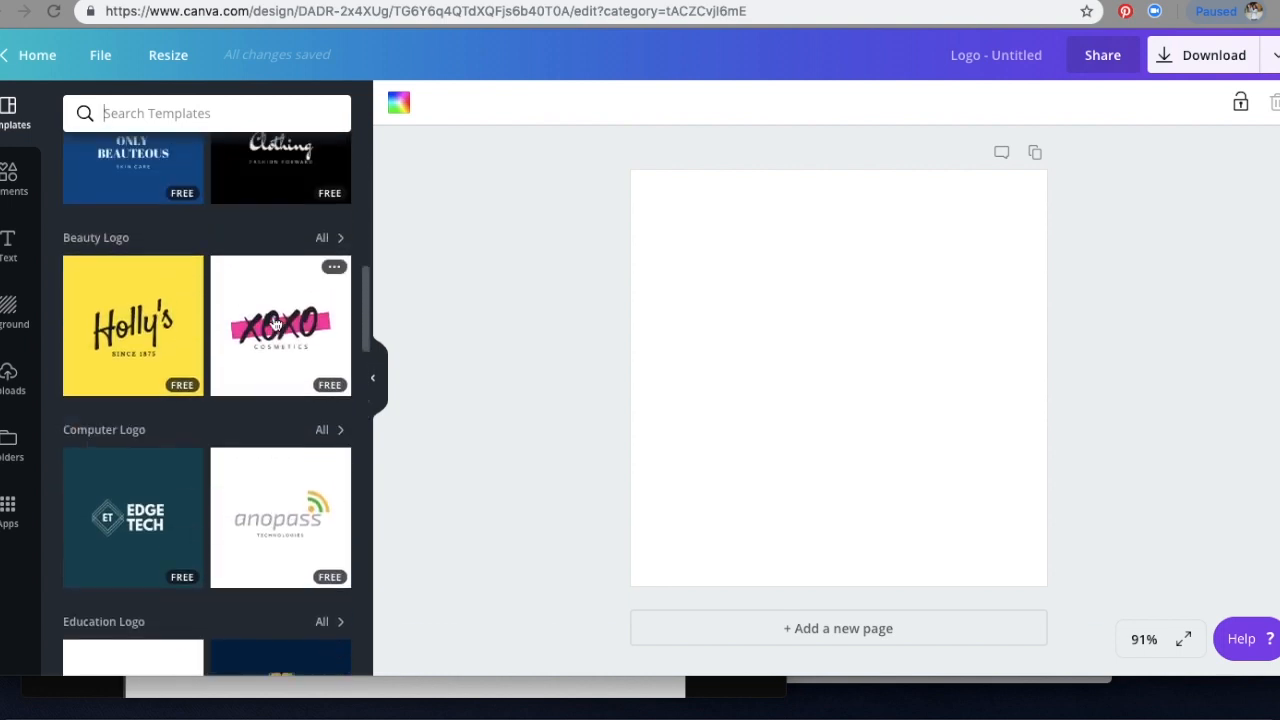
click(276, 323)
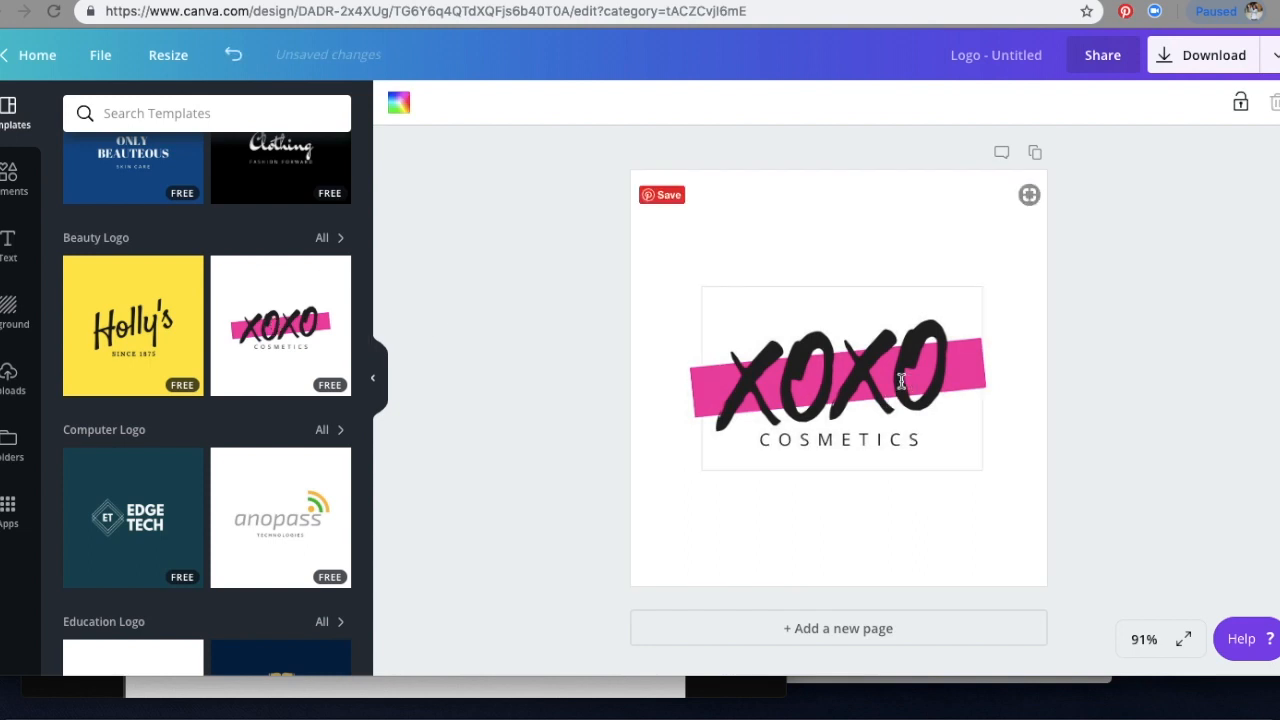
click(376, 381)
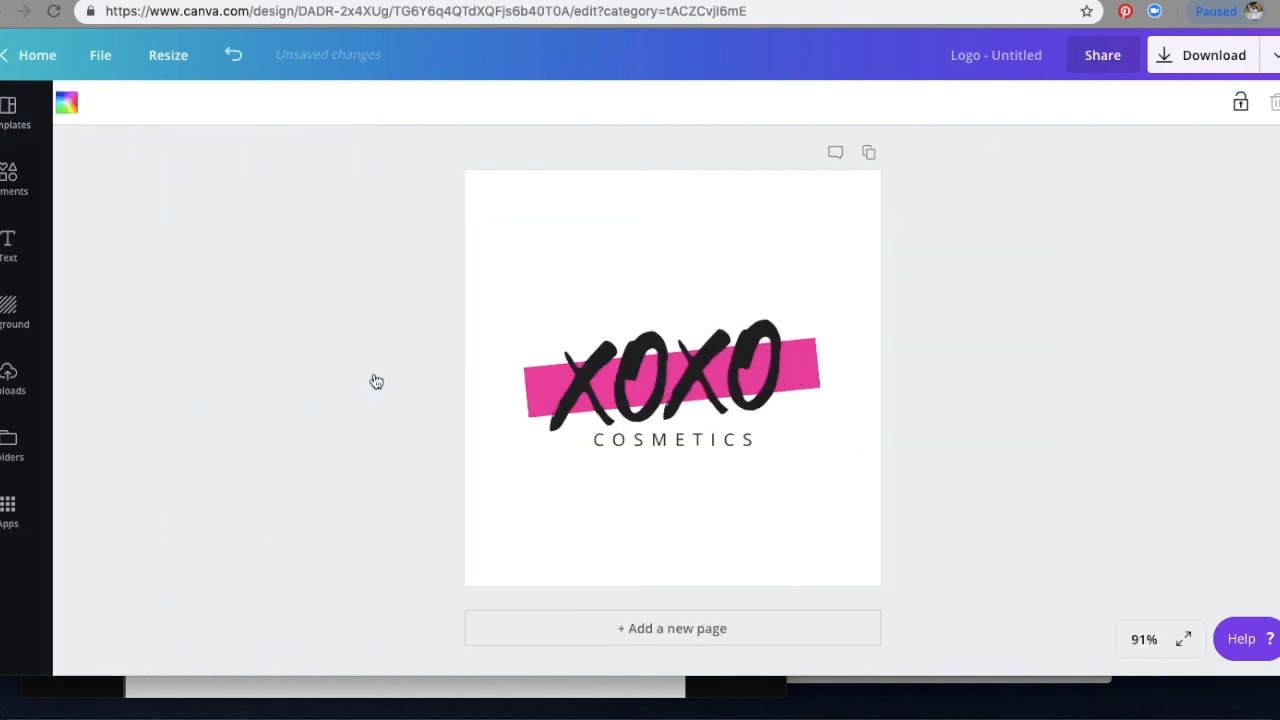
double_click(728, 379)
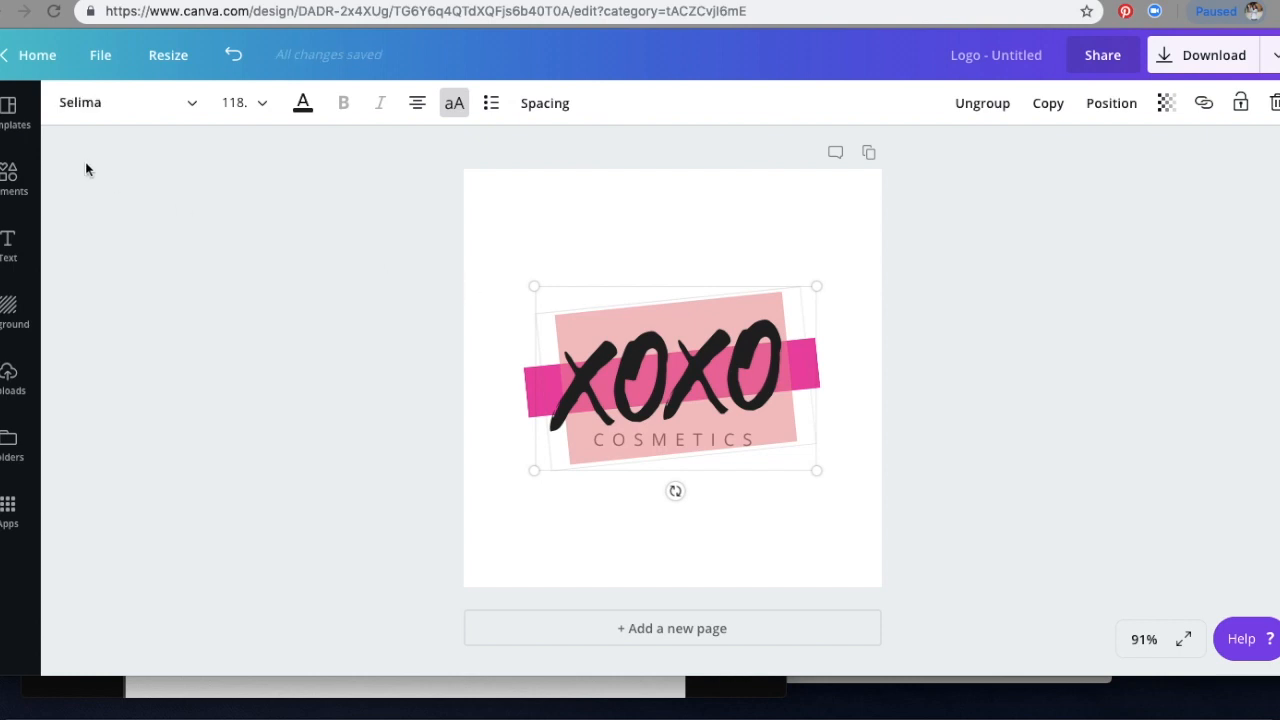
- Reopen the templates and examine the logo designs beyond the Beauty Logo category
click(10, 110)
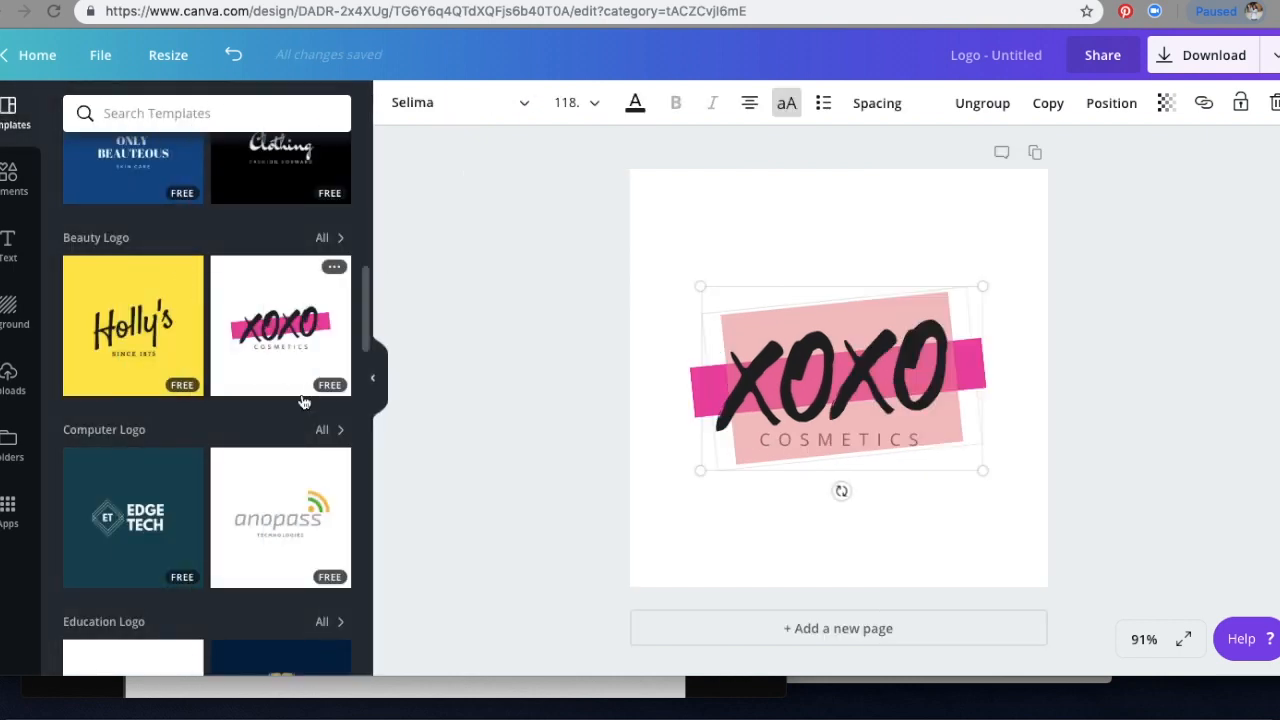
scroll(304, 402, down, 10)
scroll(304, 402, down, 8)
scroll(304, 402, down, 8)
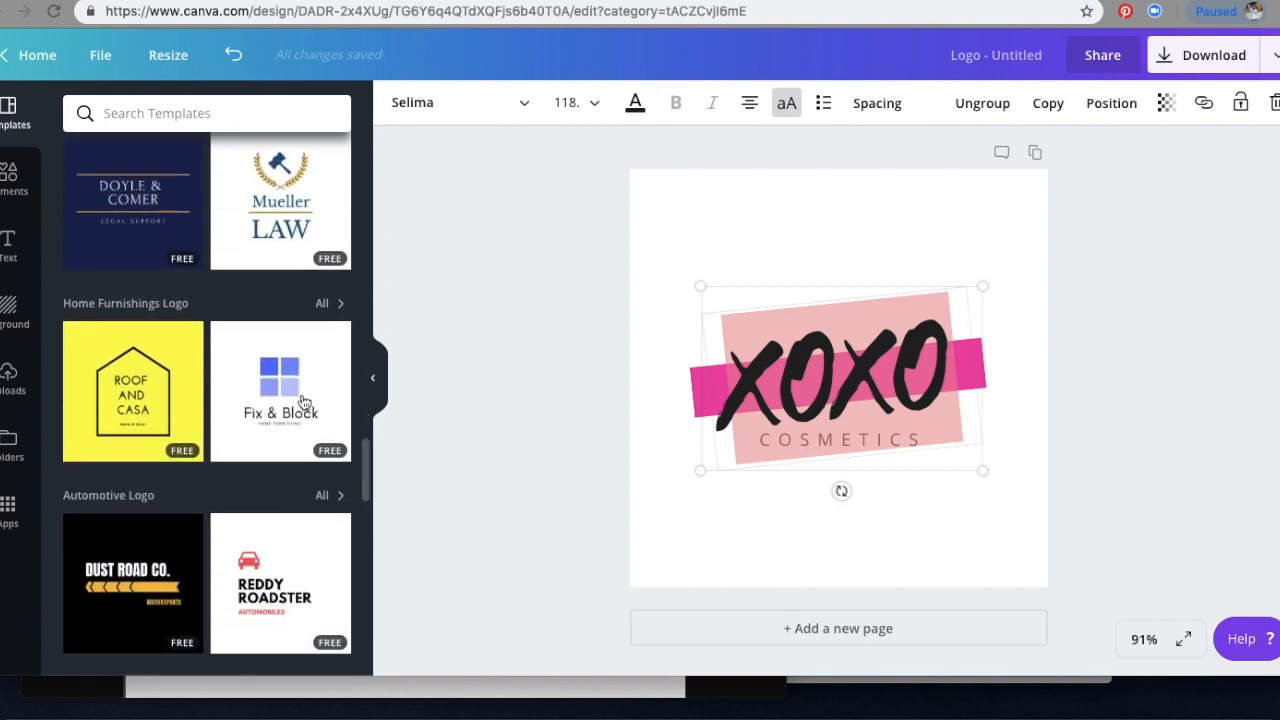
scroll(304, 402, down, 8)
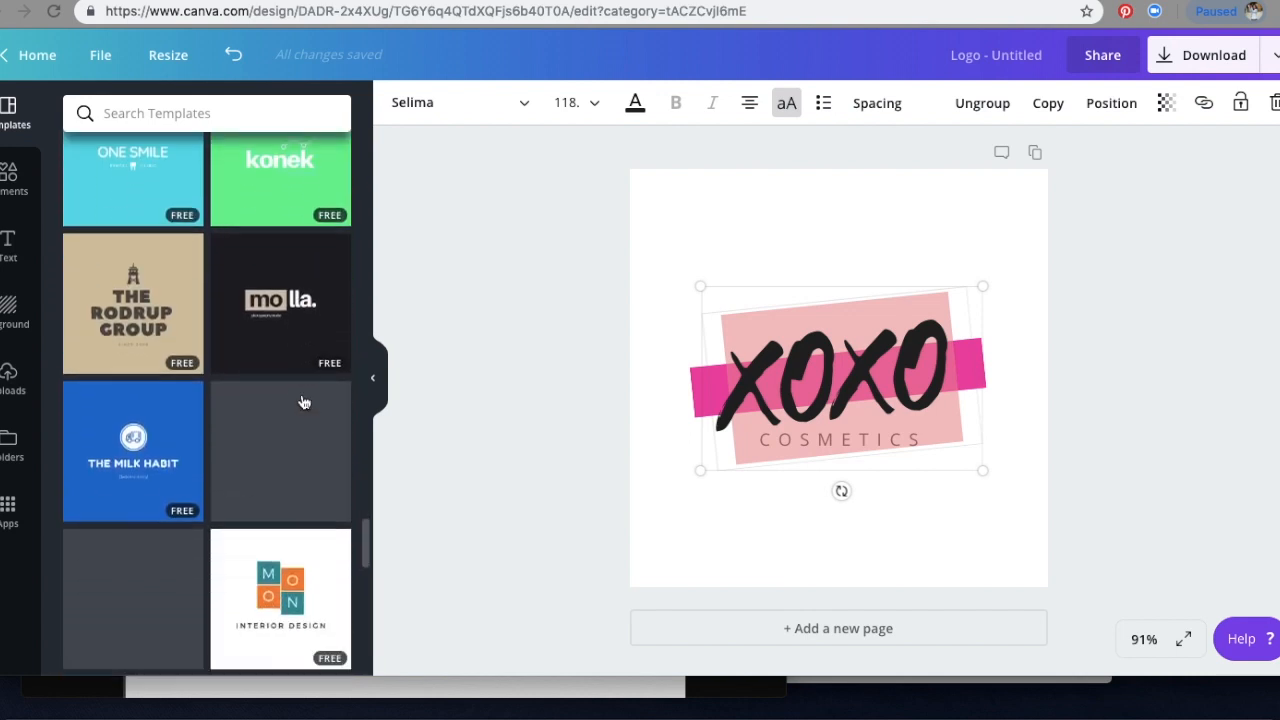
scroll(304, 402, down, 8)
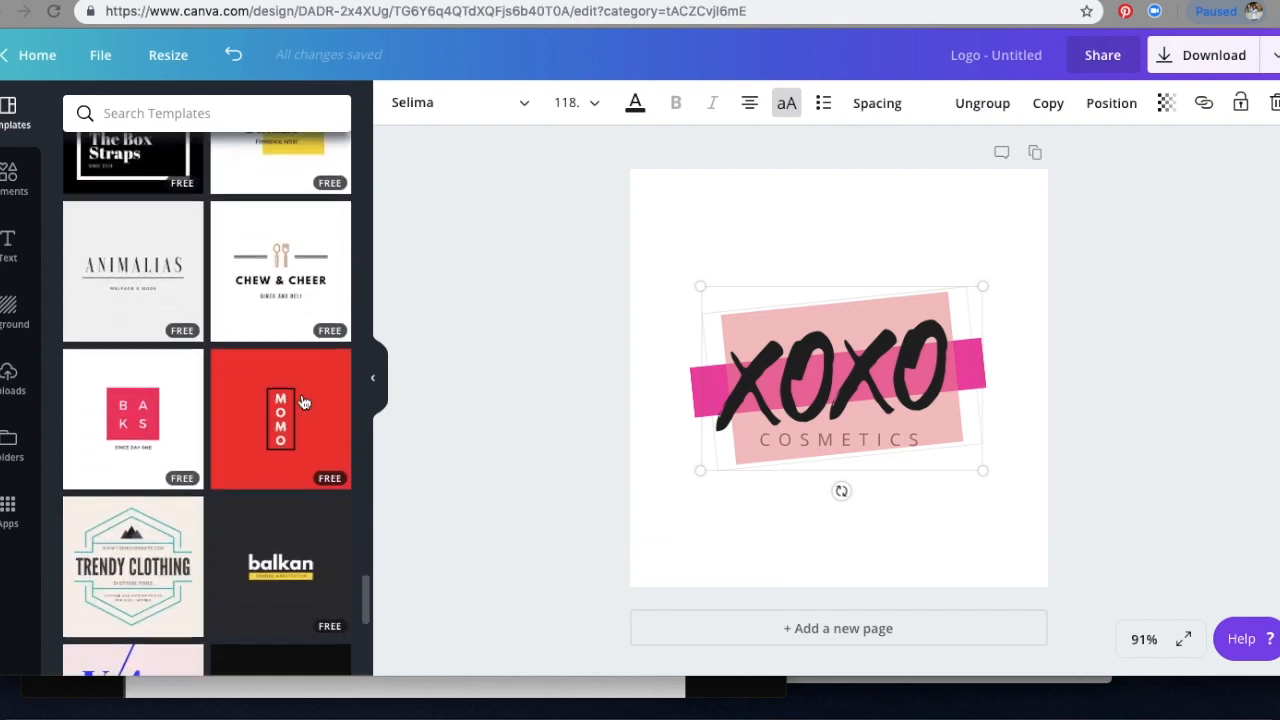
scroll(304, 402, down, 4)
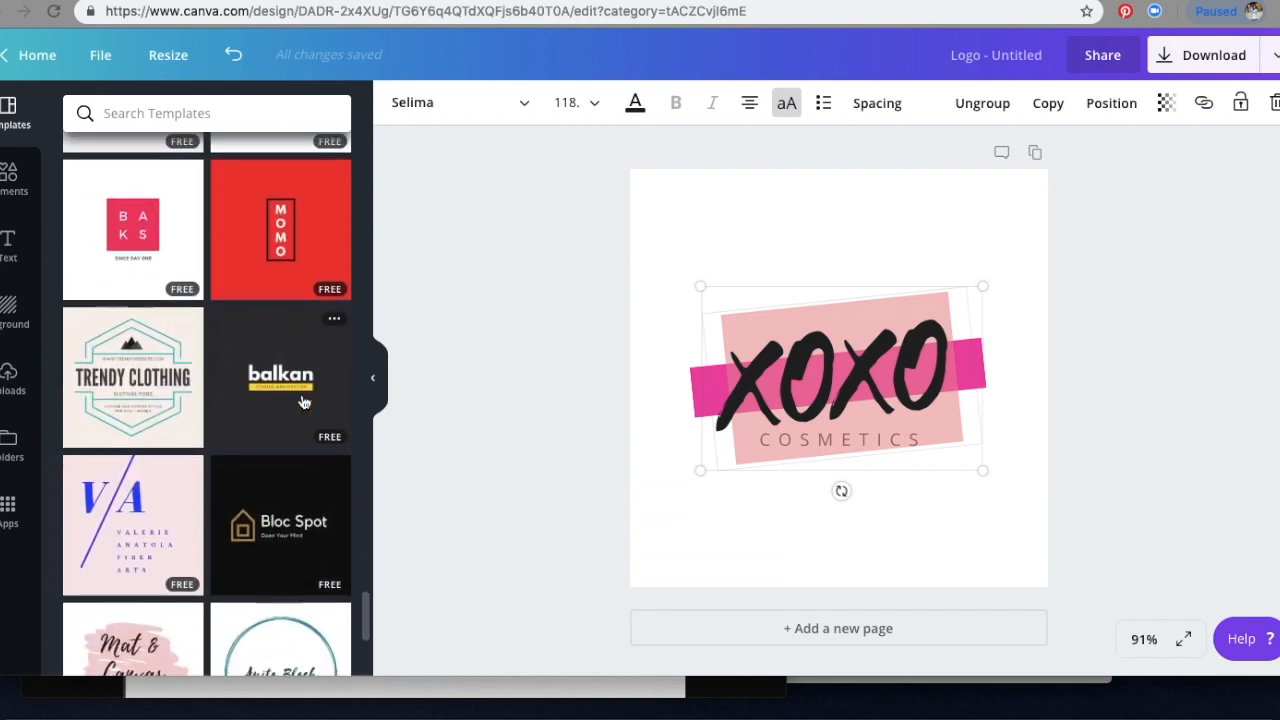
scroll(148, 373, up, 6)
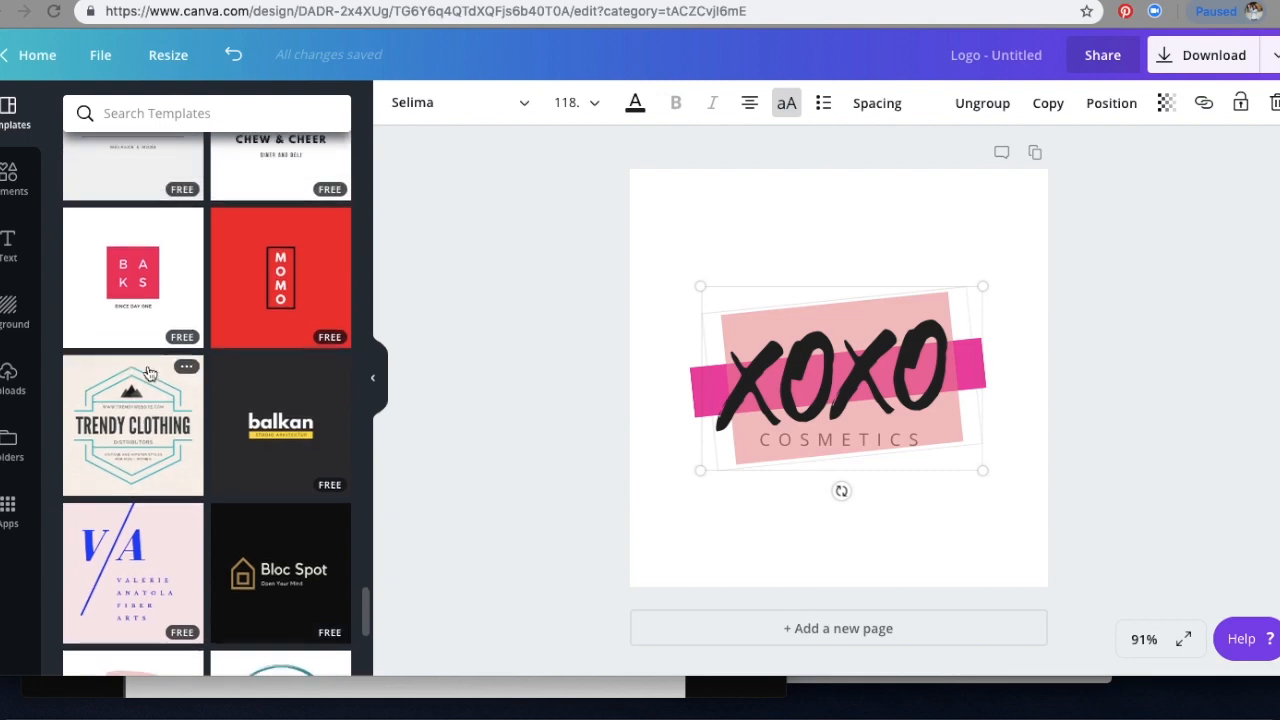
scroll(148, 373, up, 8)
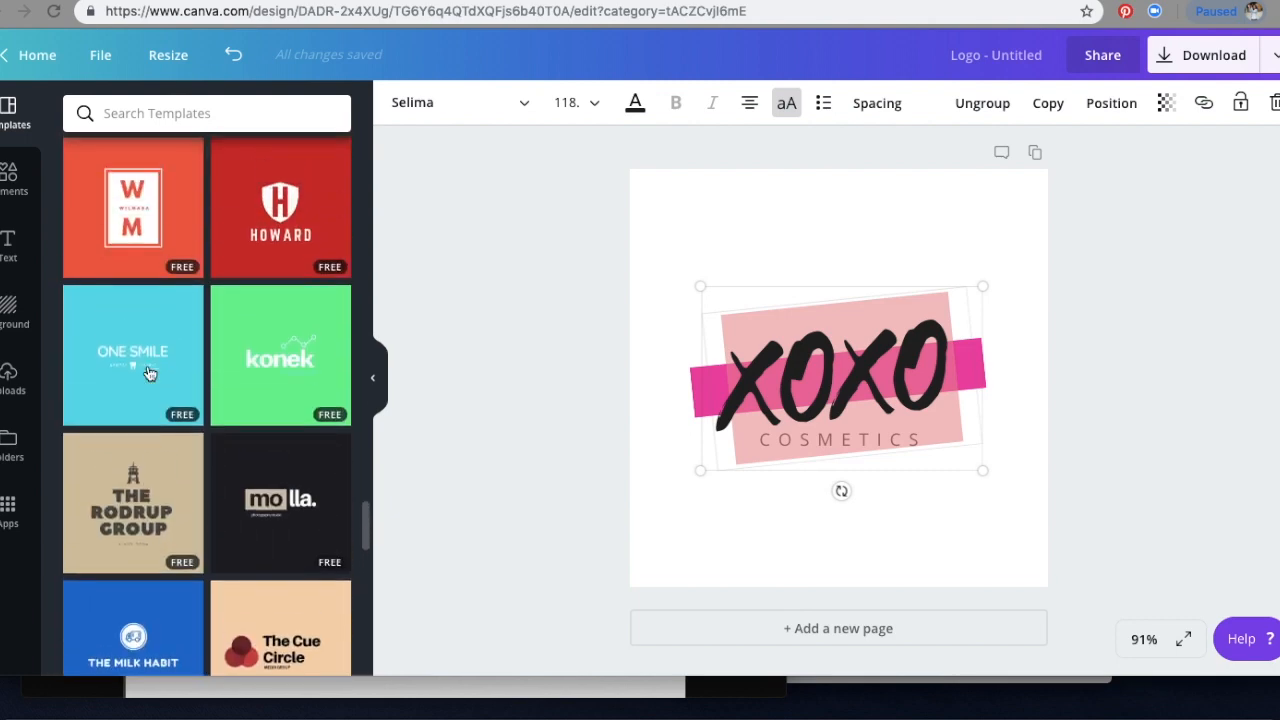
scroll(148, 373, down, 2)
scroll(148, 373, down, 10)
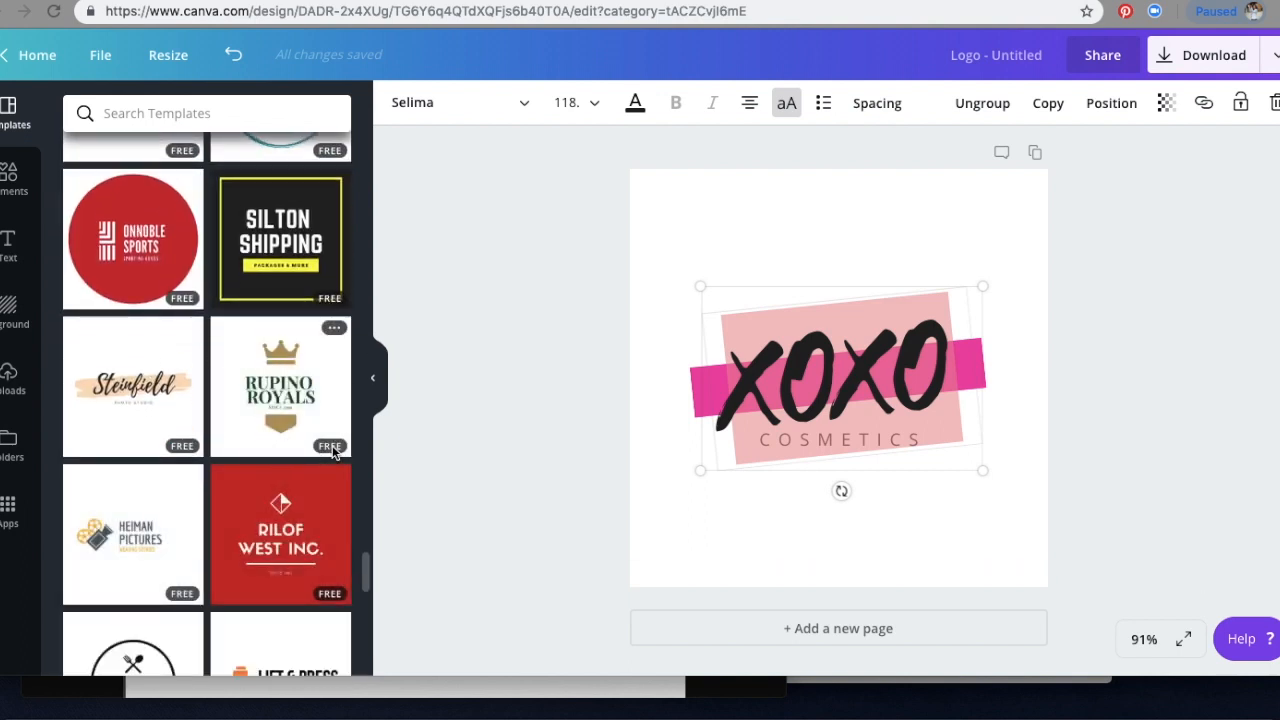
scroll(326, 452, down, 8)
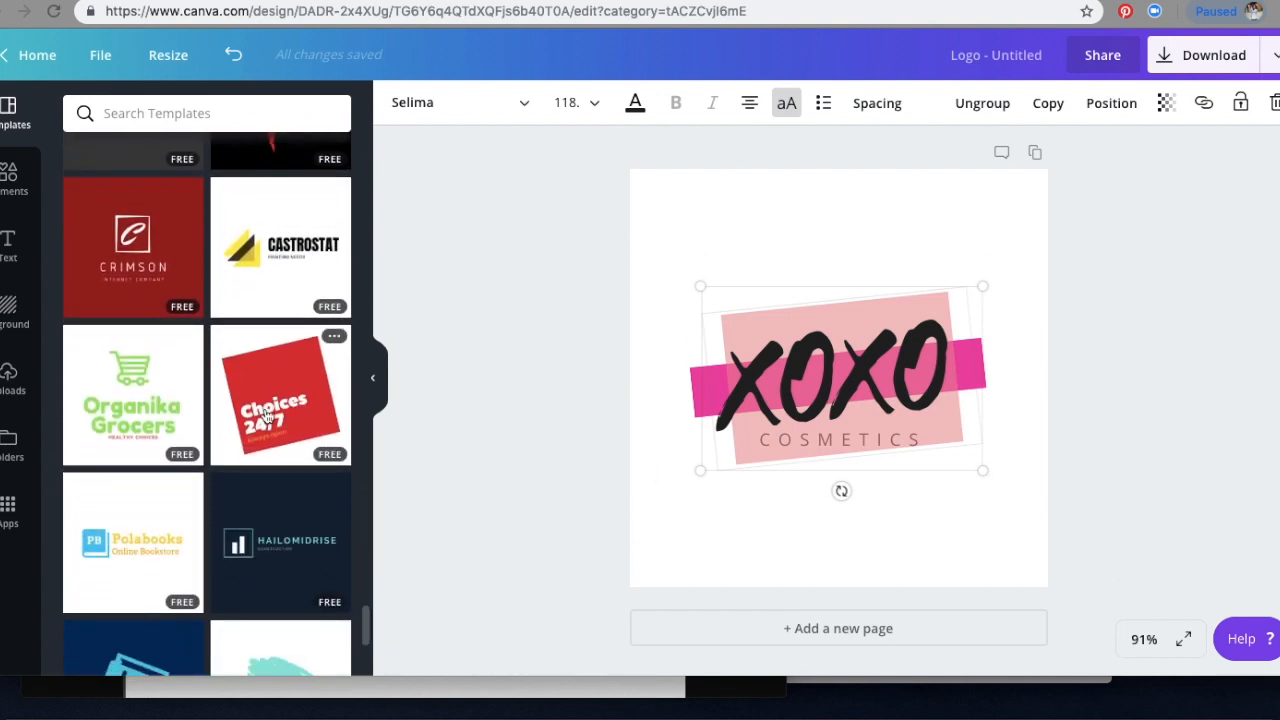
- Apply the Organika Grocers logo template and select its name text and shopping cart graphic
click(160, 405)
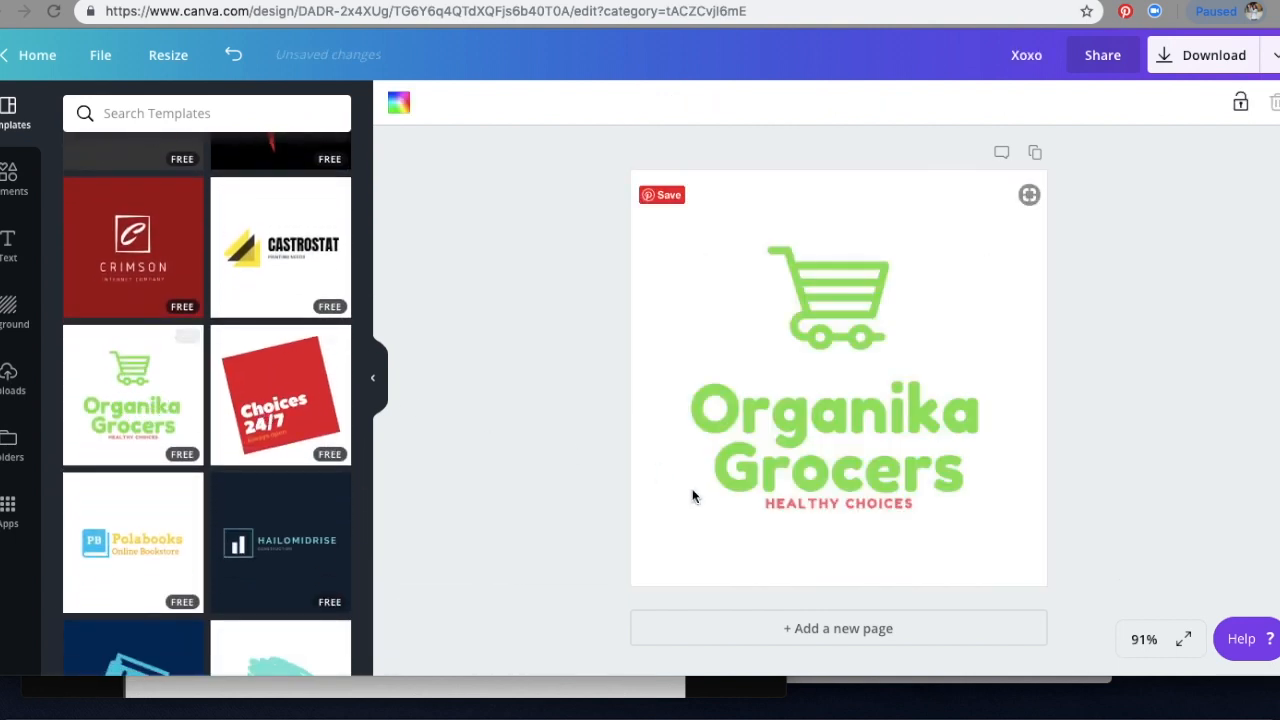
click(870, 479)
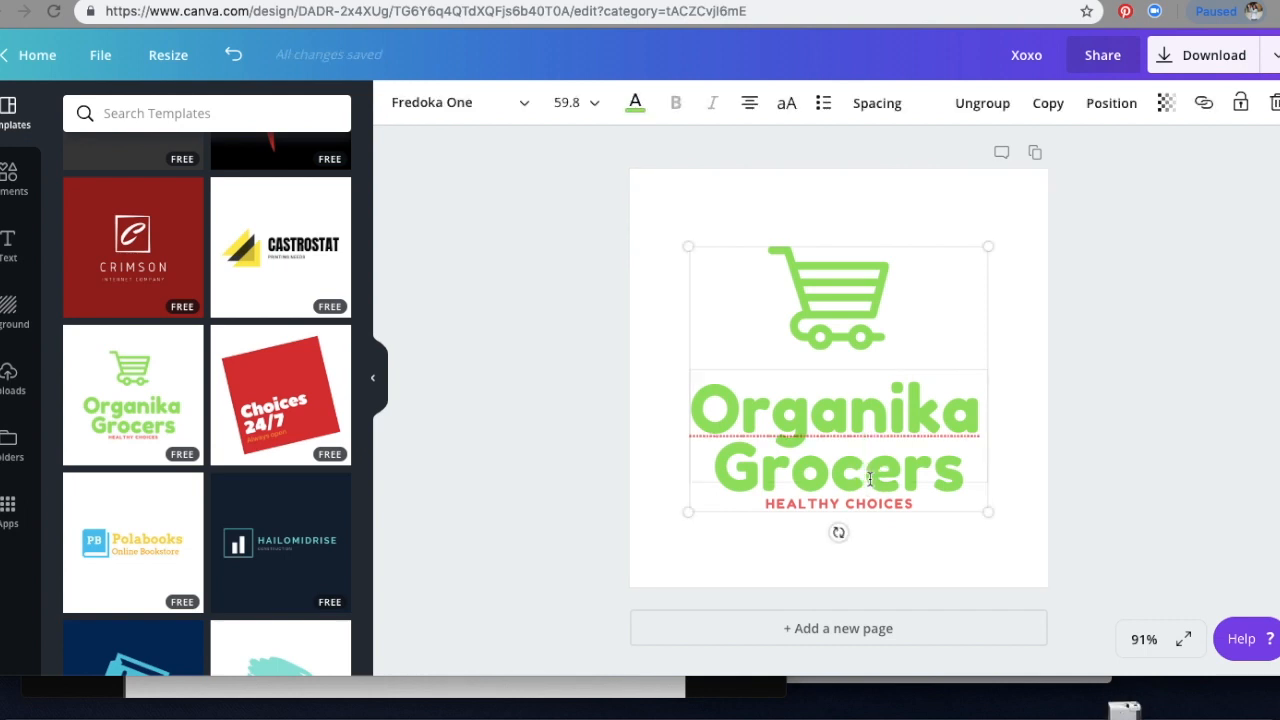
click(837, 309)
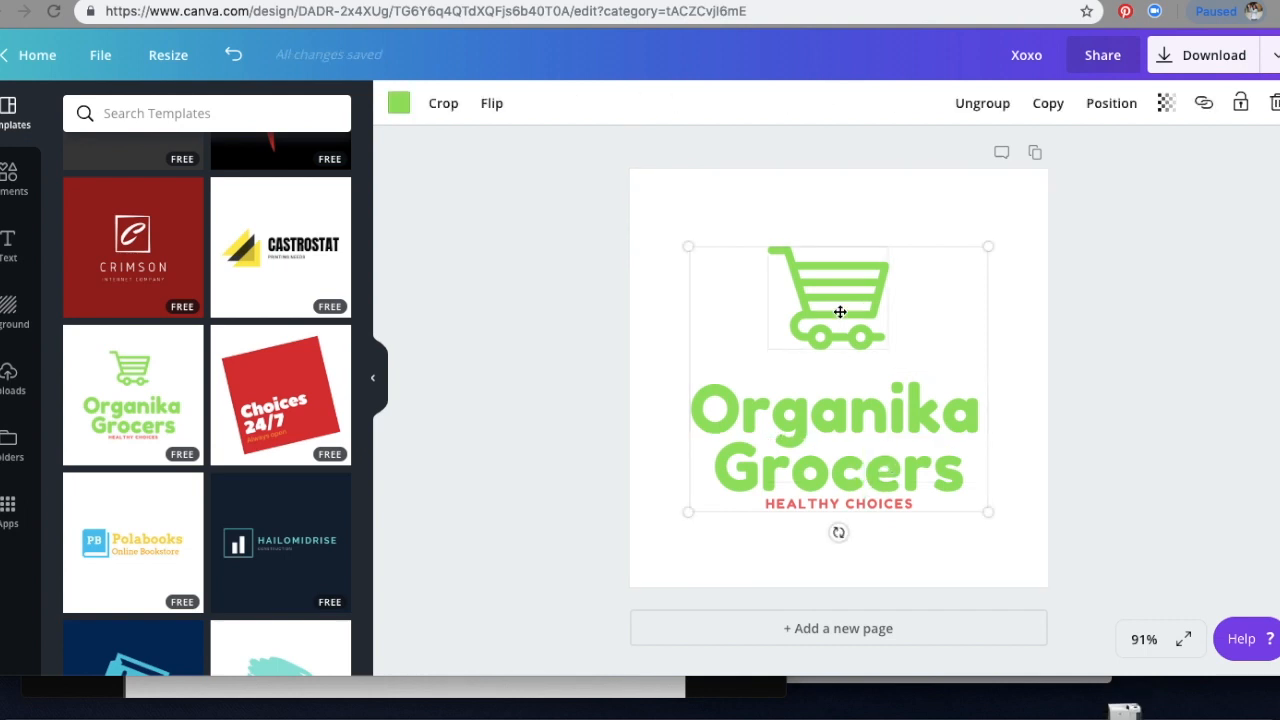
- Replace the current design with the yellow-ring Pages of Prose logo template
scroll(270, 404, down, 3)
scroll(270, 404, down, 5)
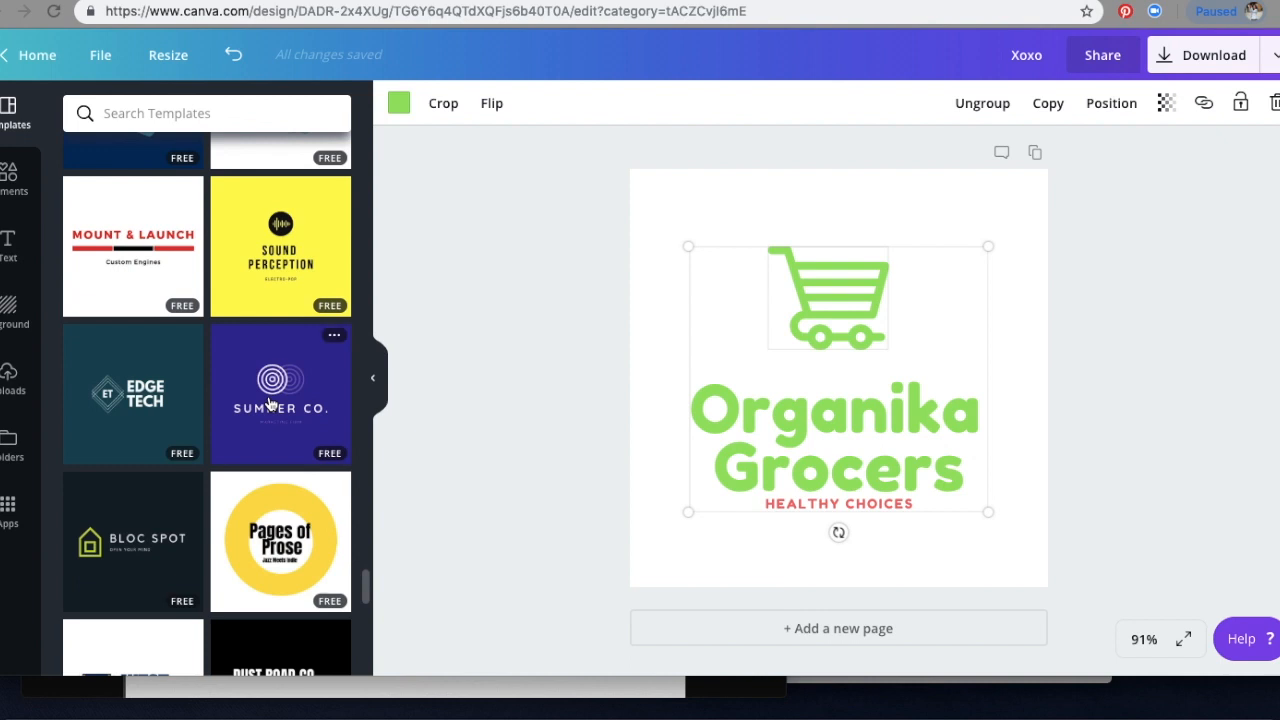
click(286, 543)
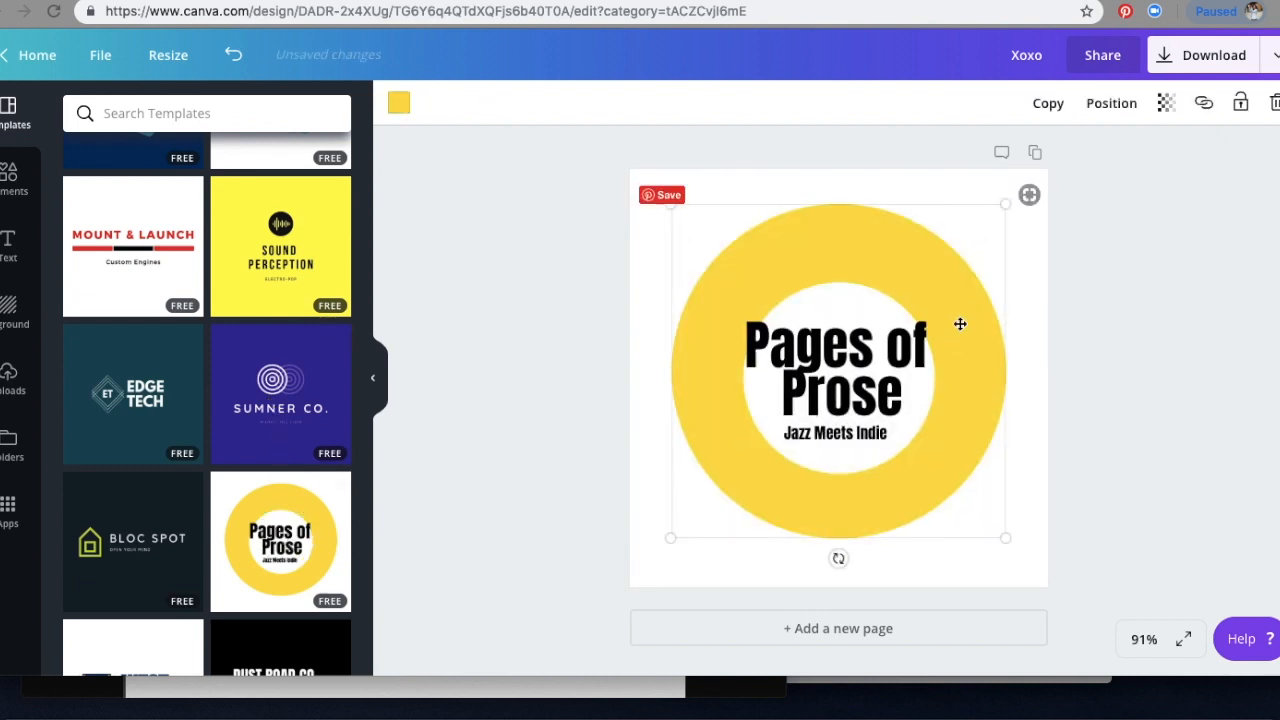
- Recolor the yellow ring black and the word "Prose" in the brand yellow
click(400, 105)
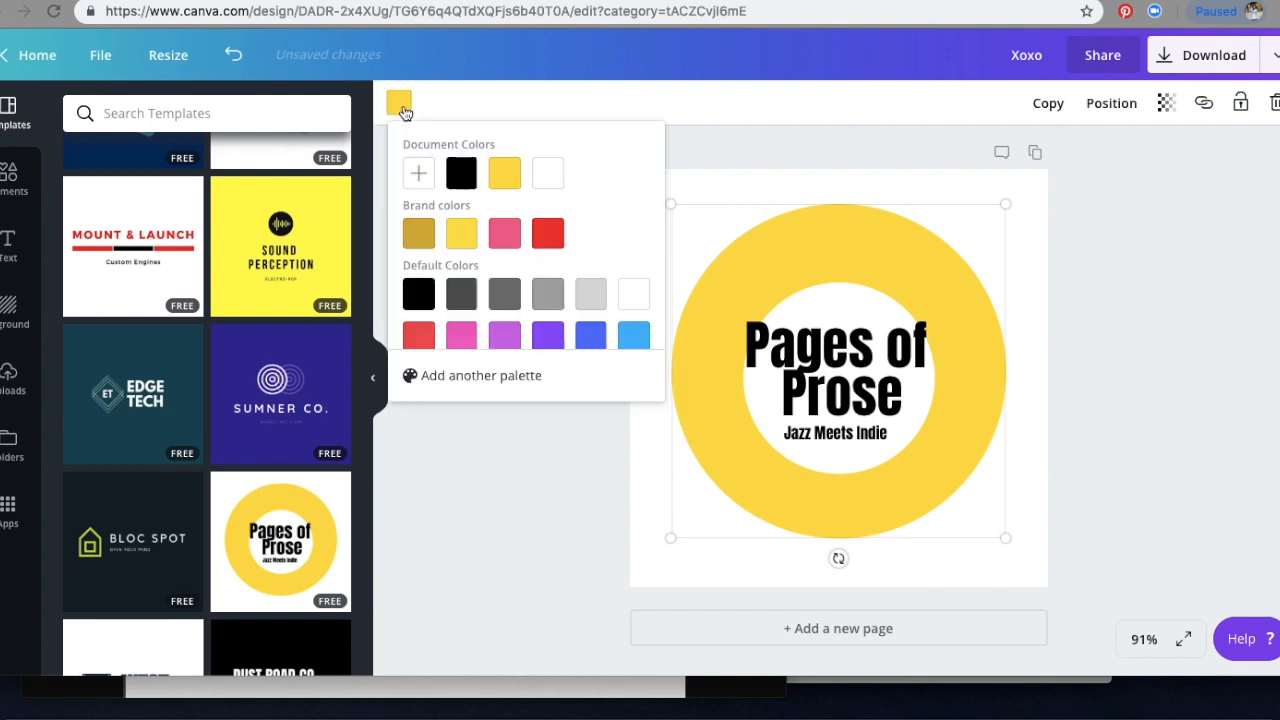
click(461, 174)
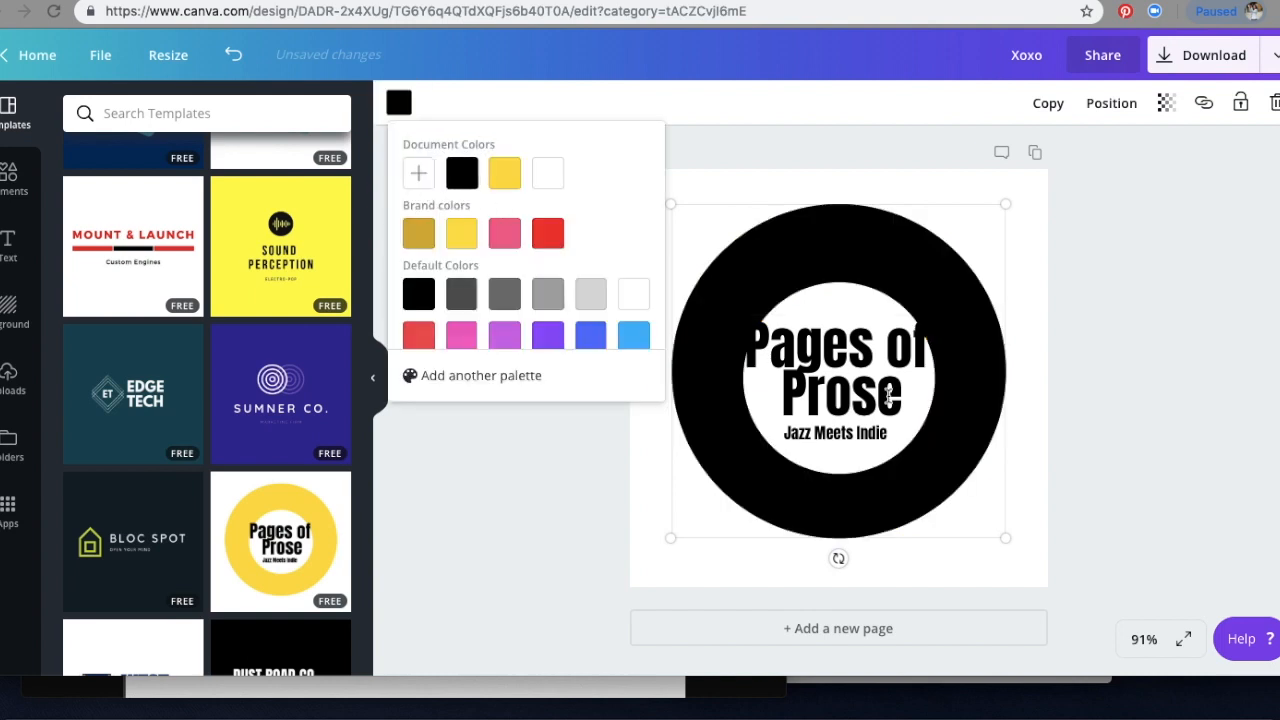
double_click(893, 398)
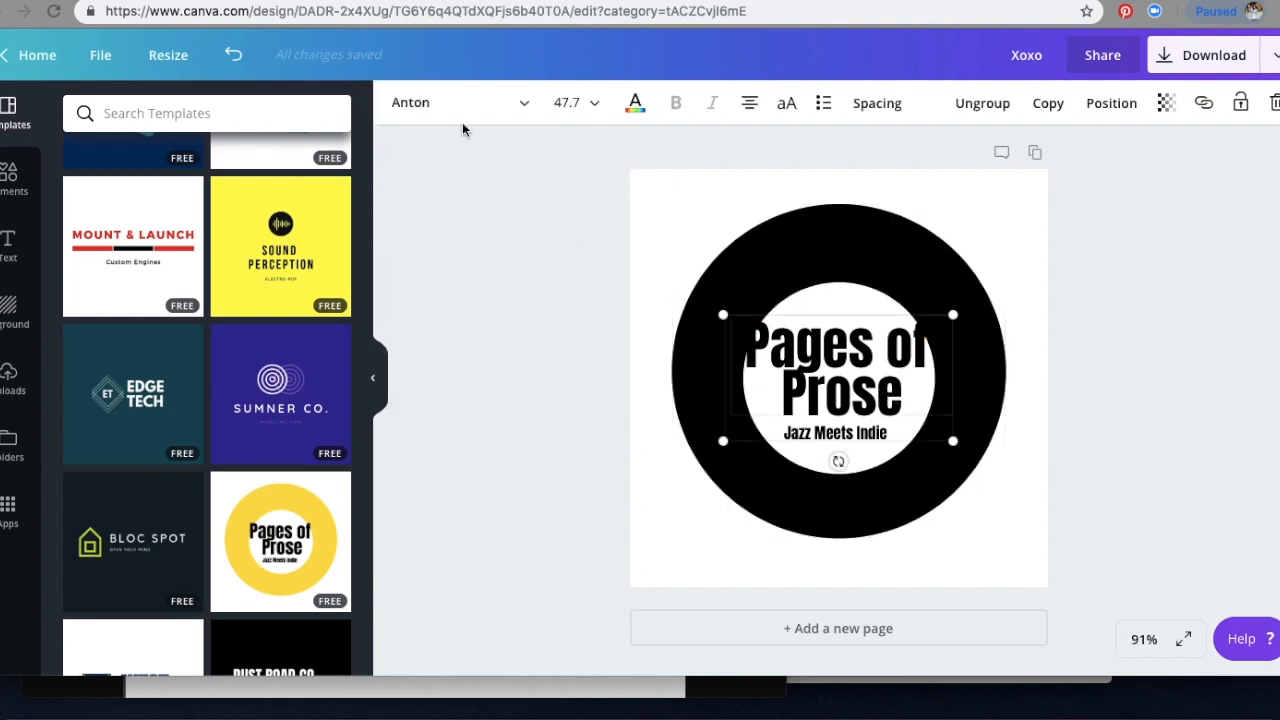
double_click(840, 355)
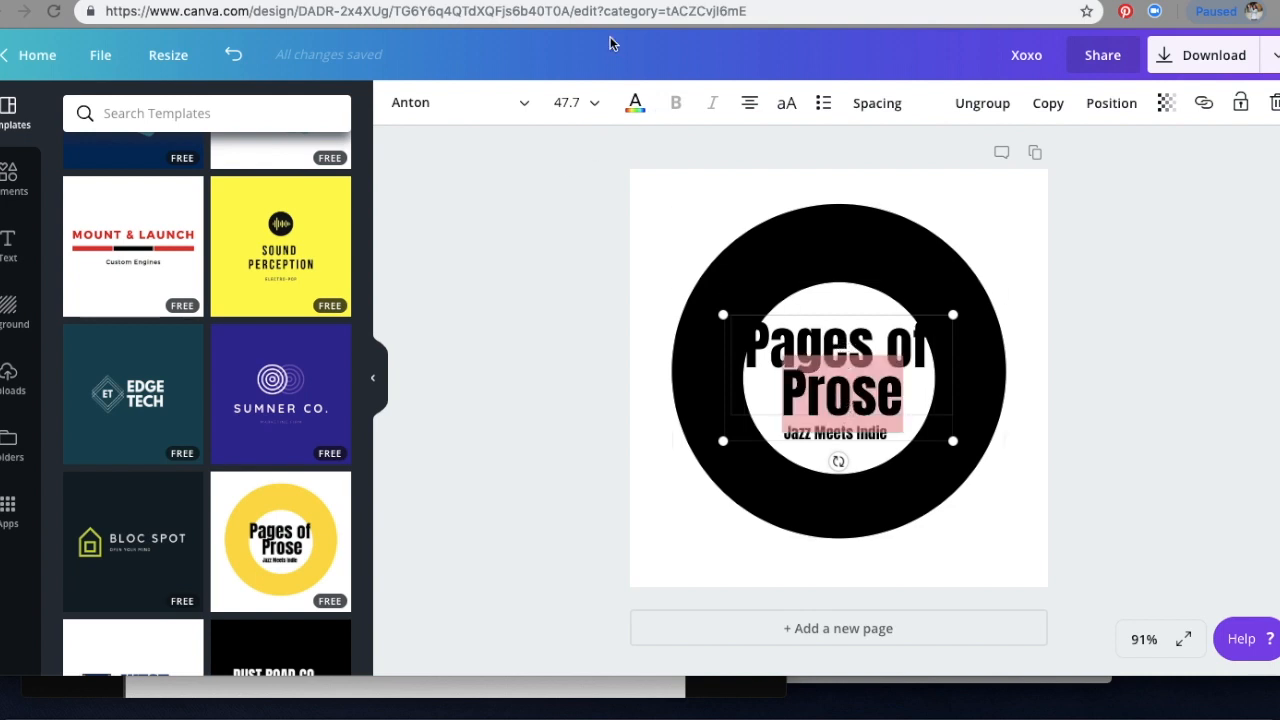
click(636, 104)
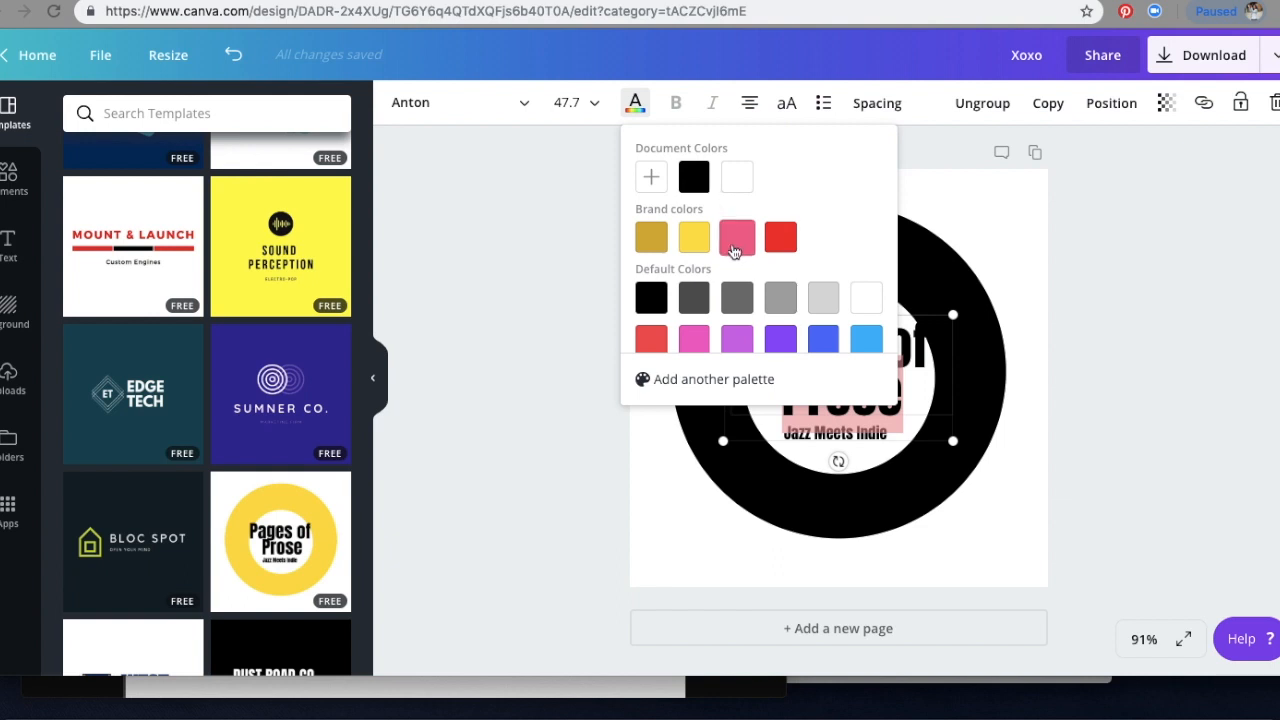
click(695, 240)
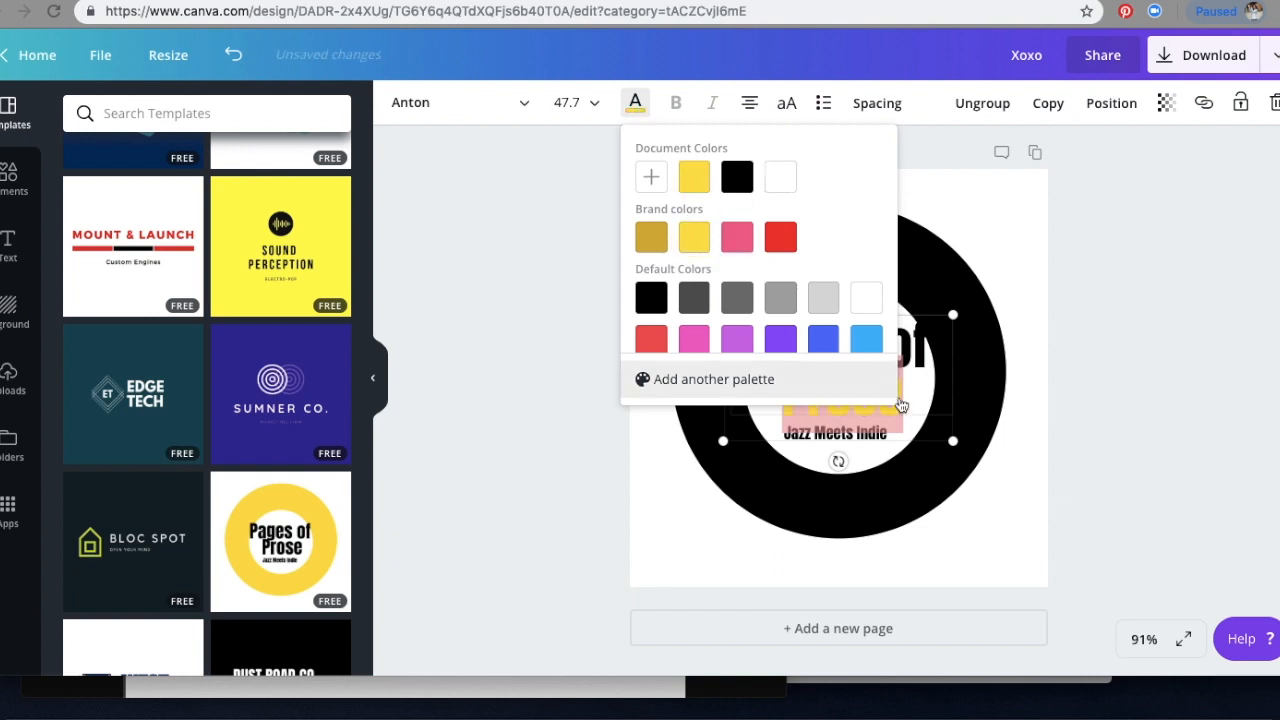
click(997, 375)
- Recolor the words "Pages" and "of" in the same yellow as "Prose"
double_click(863, 352)
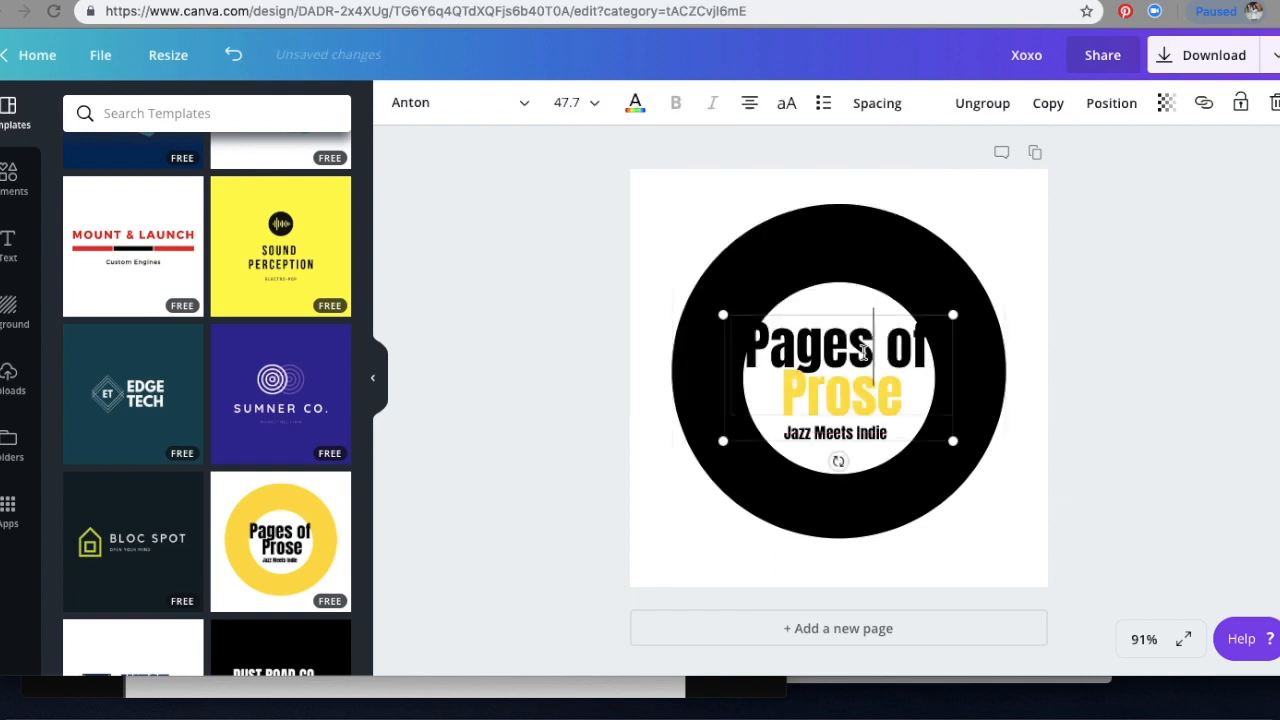
click(635, 104)
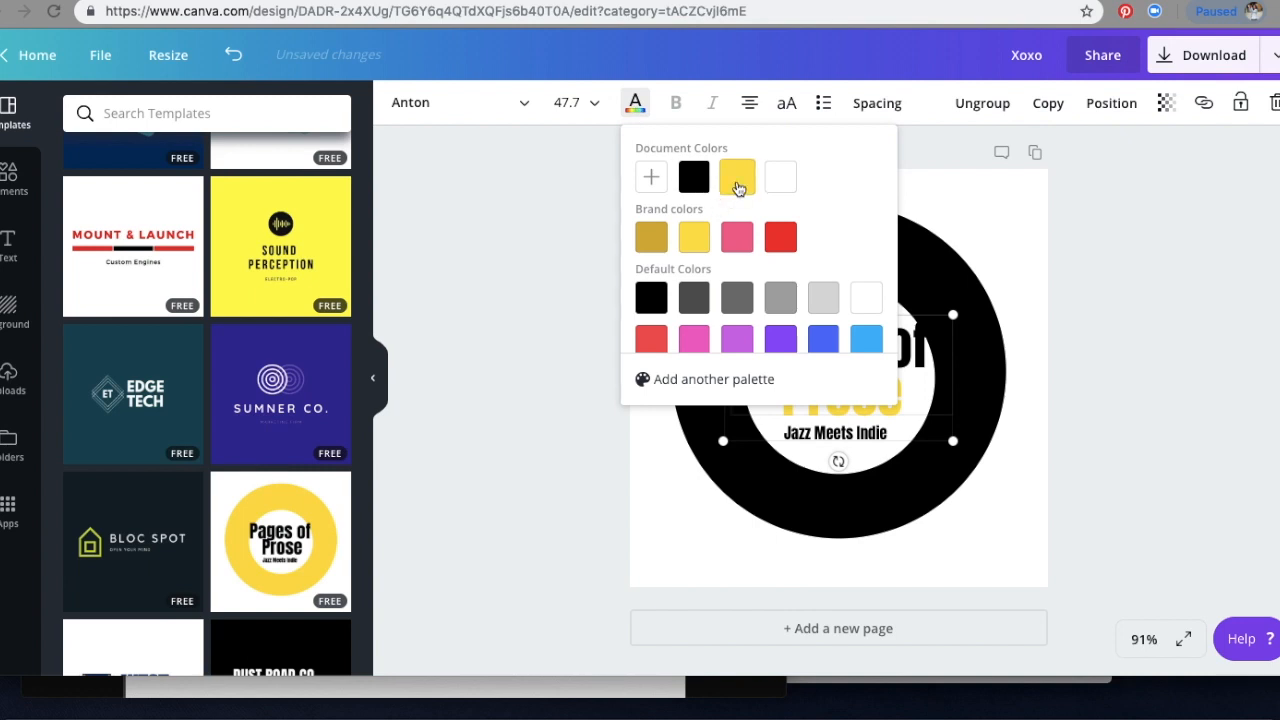
click(982, 410)
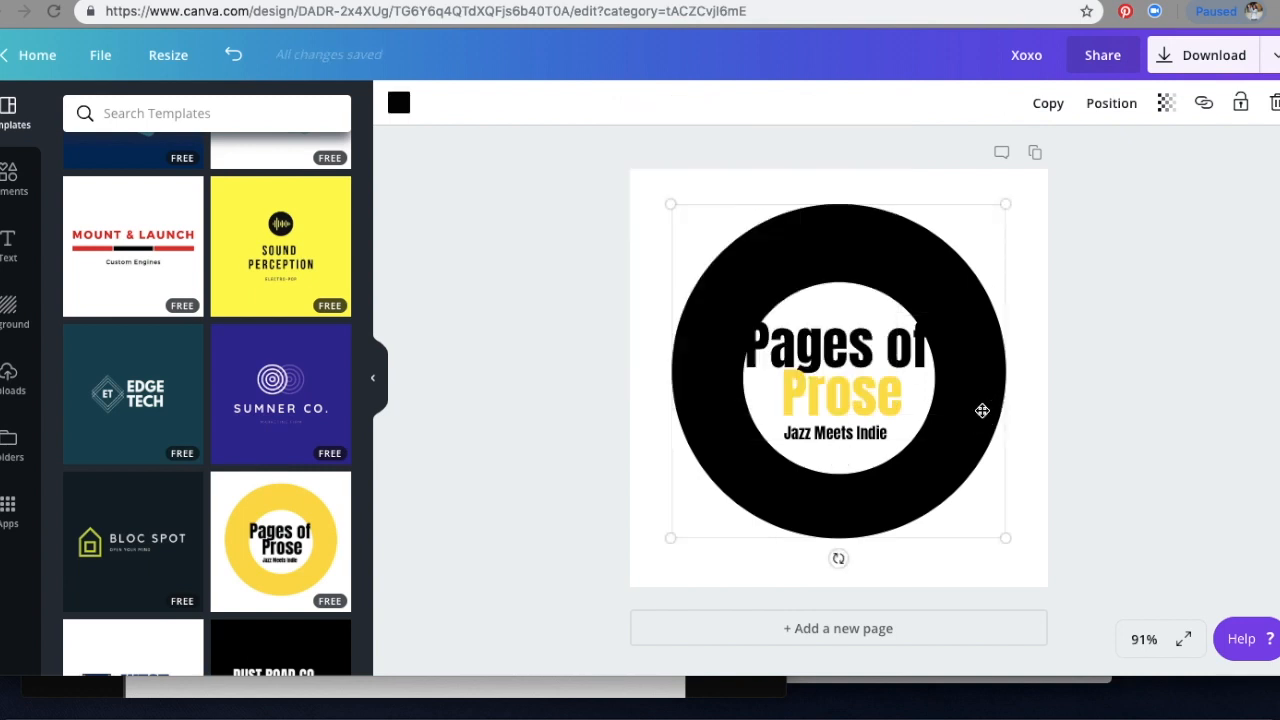
click(837, 440)
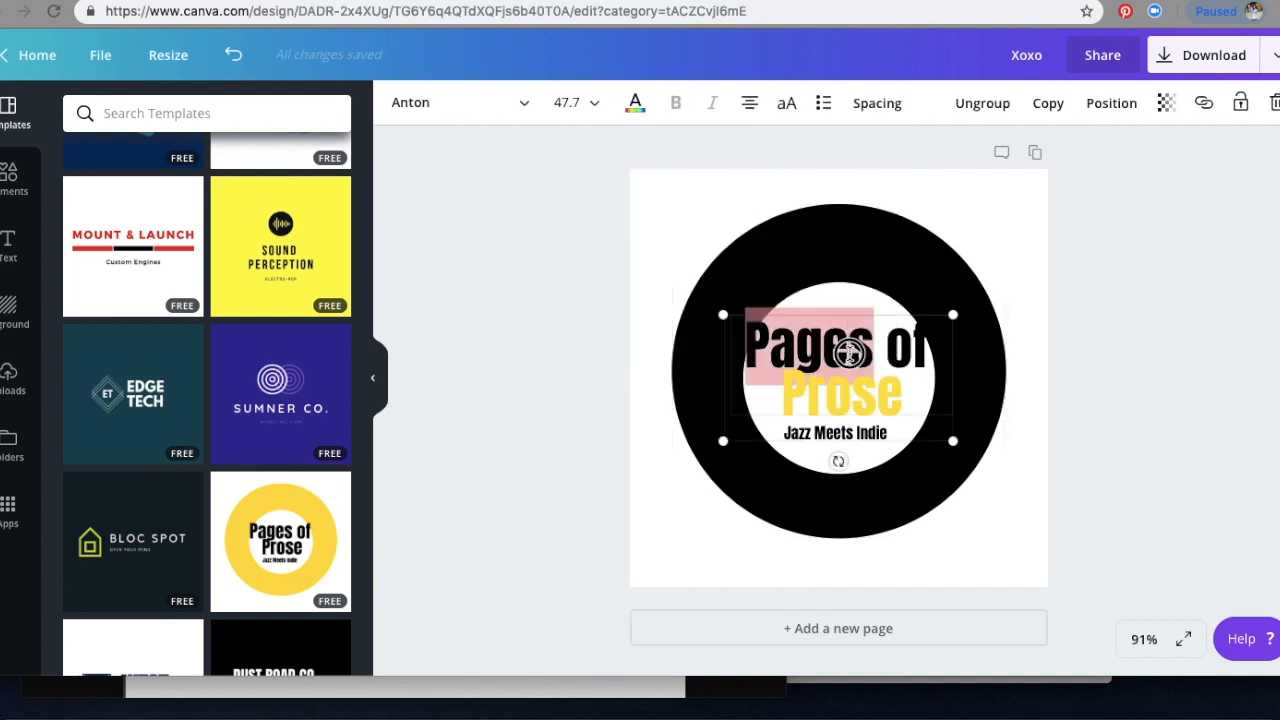
click(635, 104)
click(737, 177)
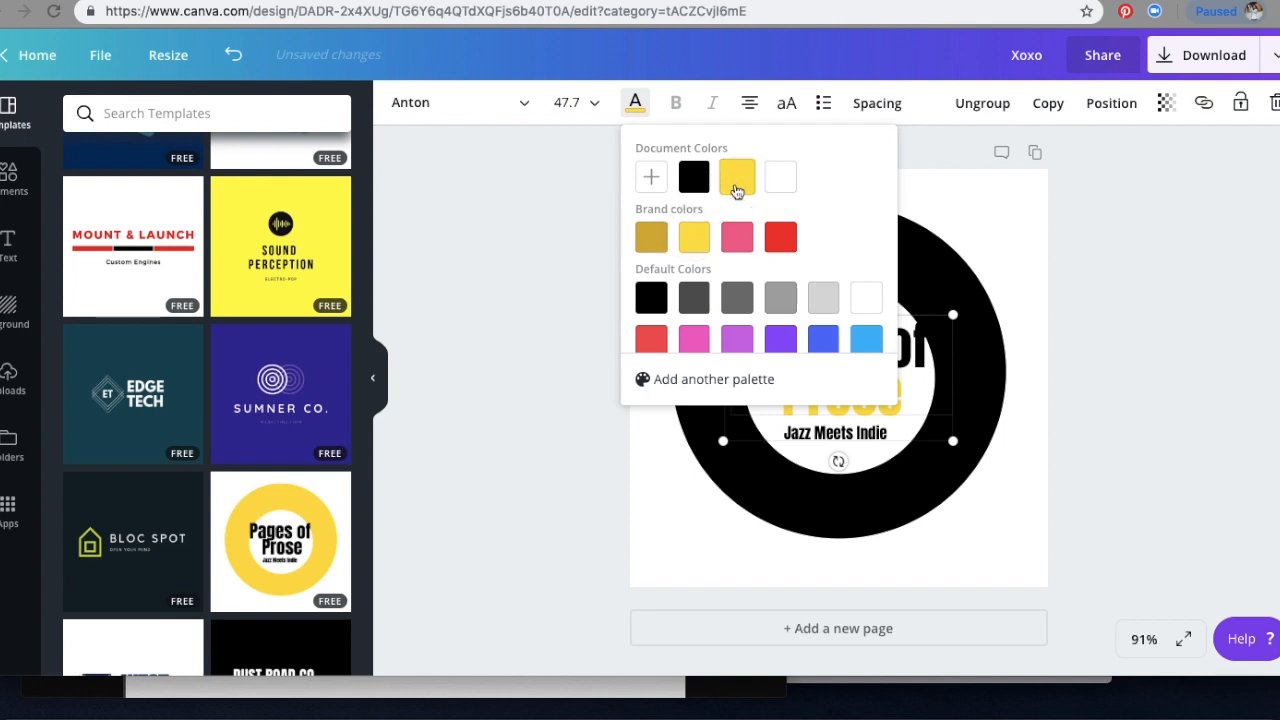
click(952, 390)
double_click(912, 347)
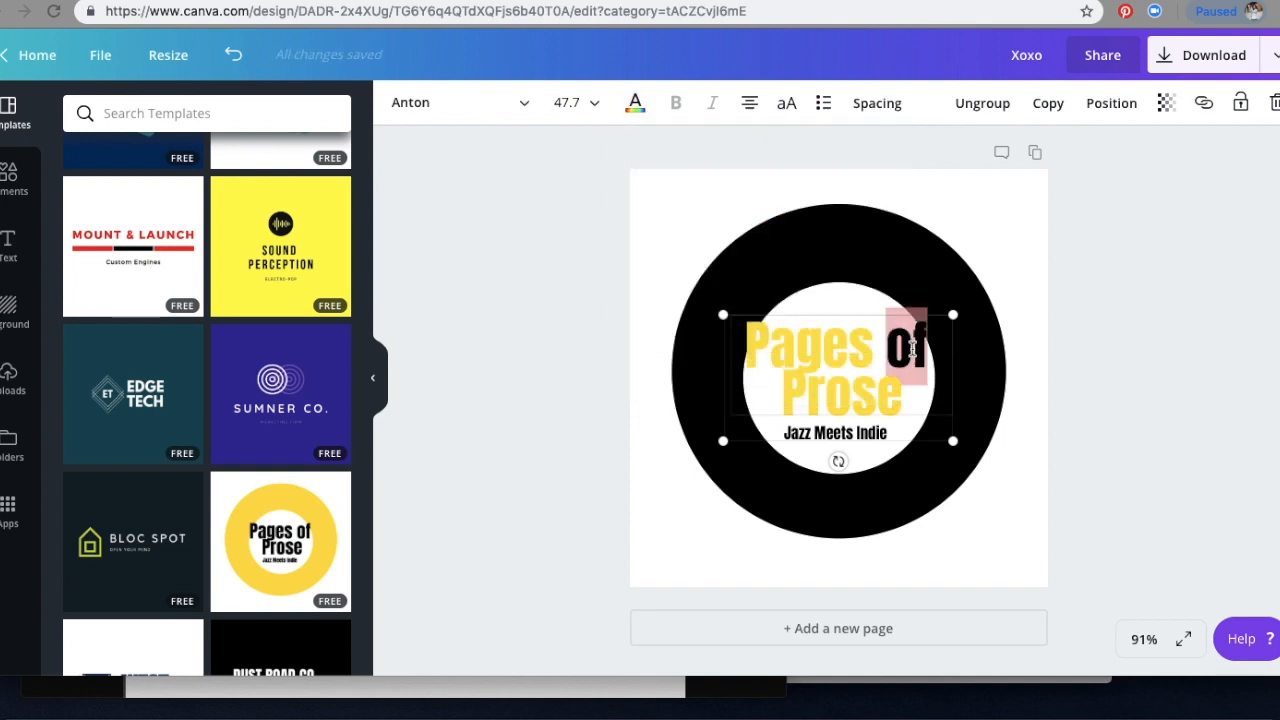
click(634, 102)
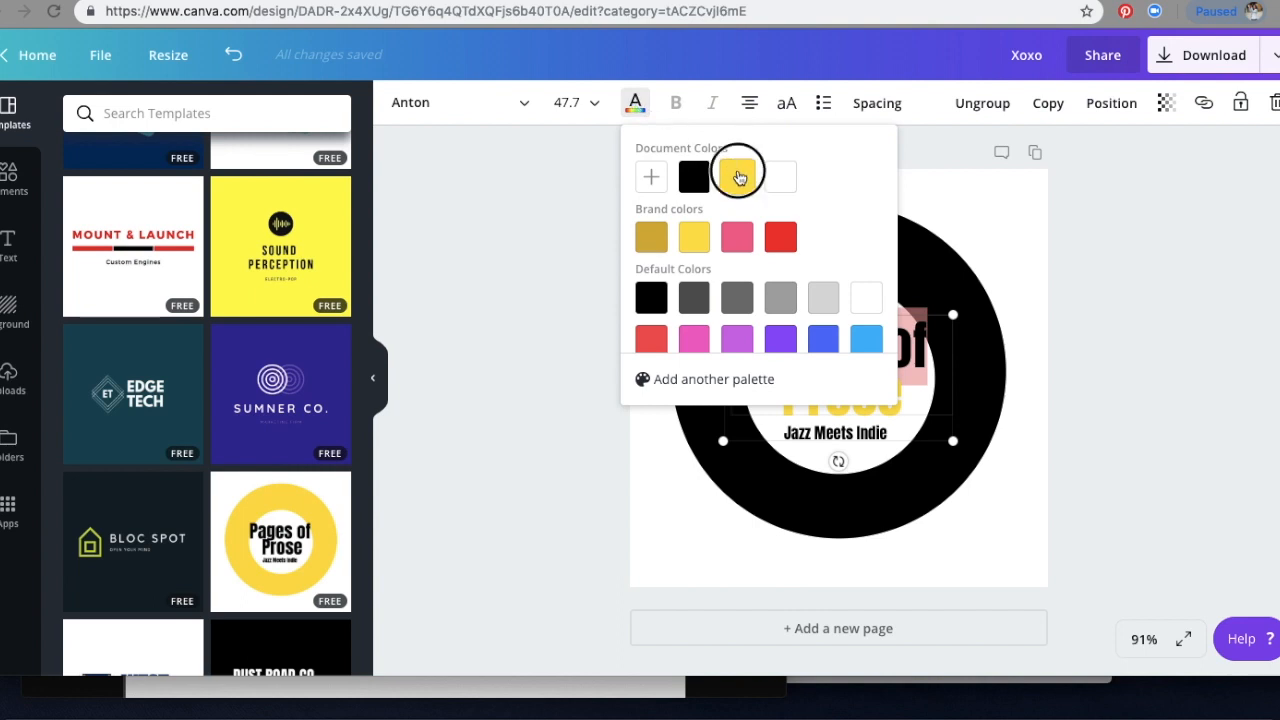
click(737, 176)
click(891, 420)
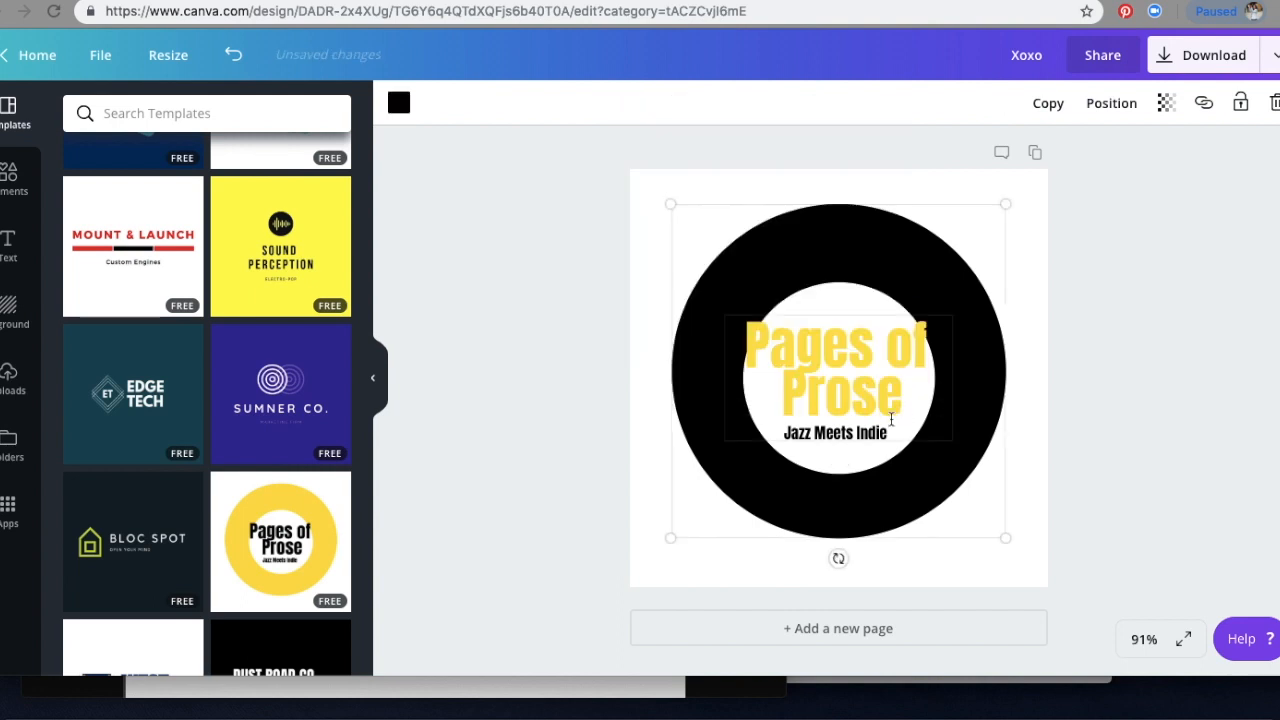
- Move the title and tagline text higher inside the ring and ungroup them
click(881, 372)
click(901, 394)
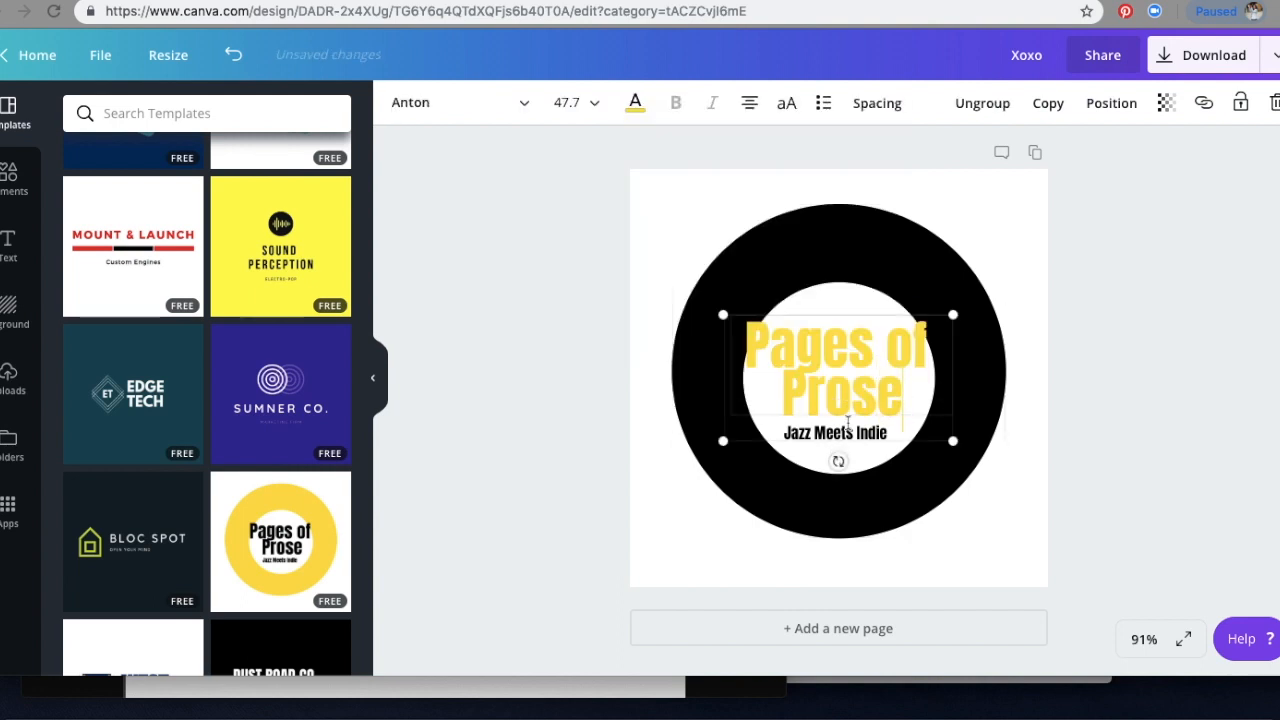
drag(846, 445, 853, 417)
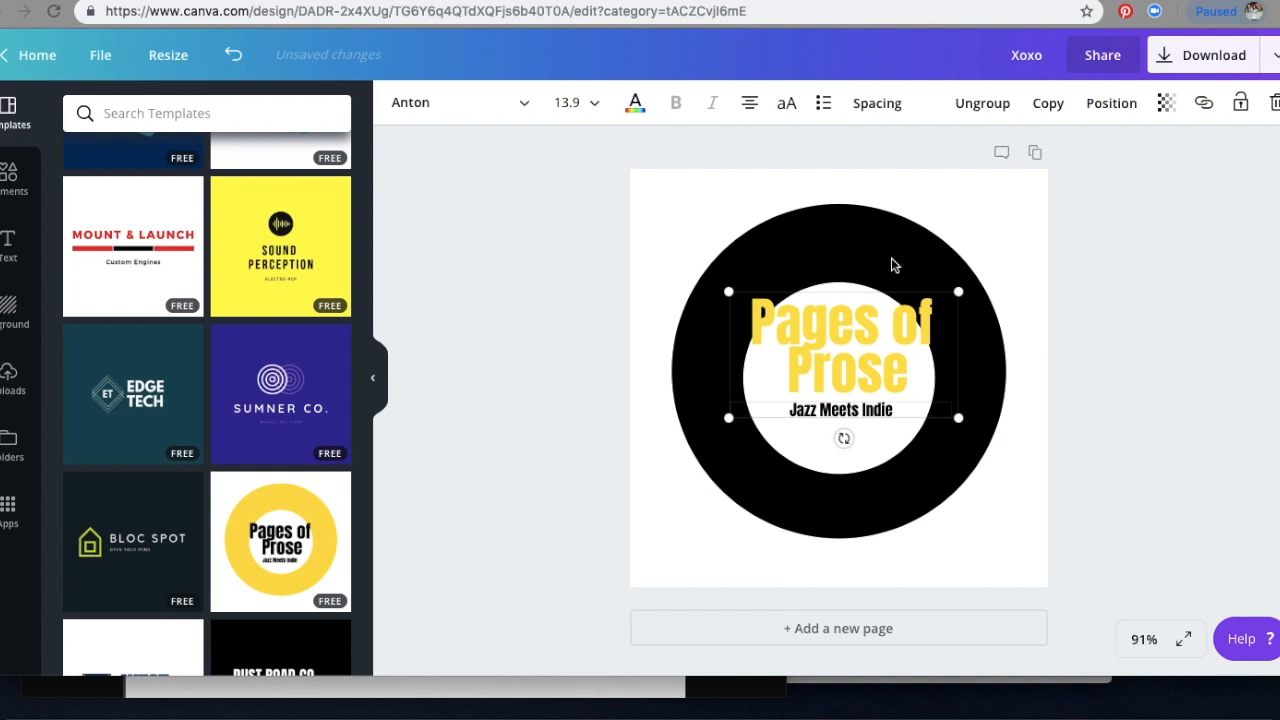
click(979, 113)
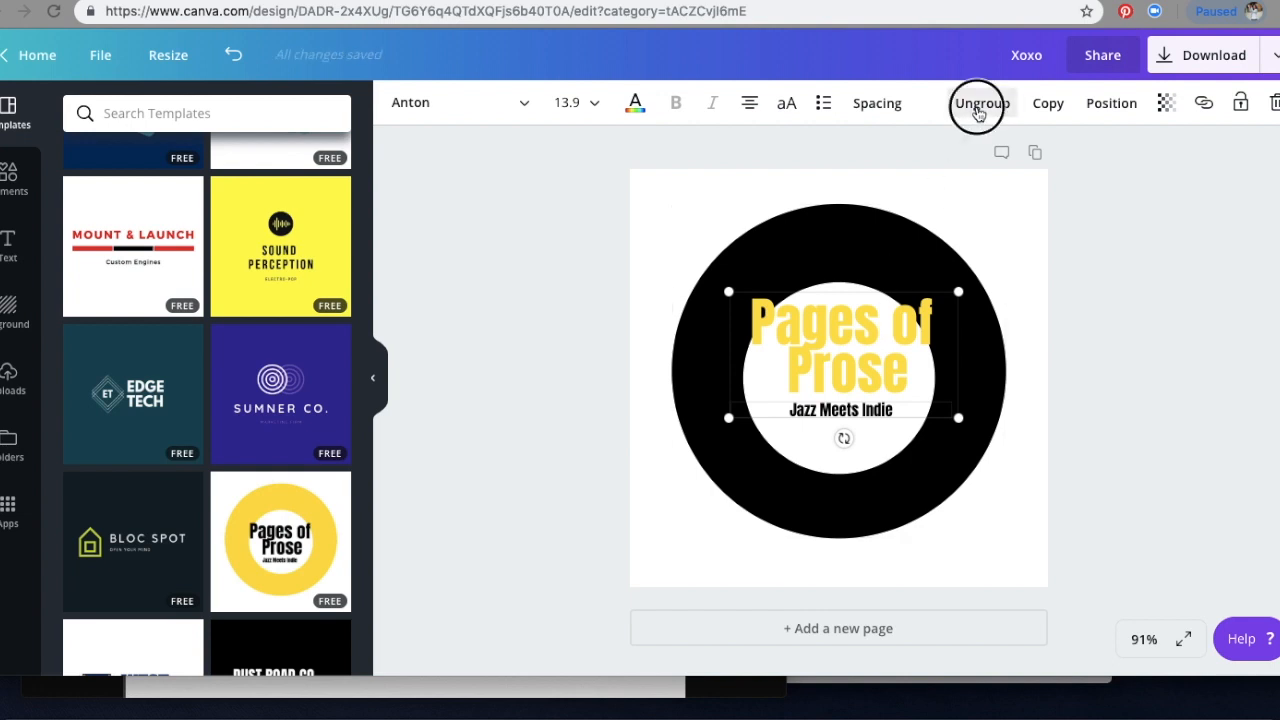
drag(833, 362, 805, 327)
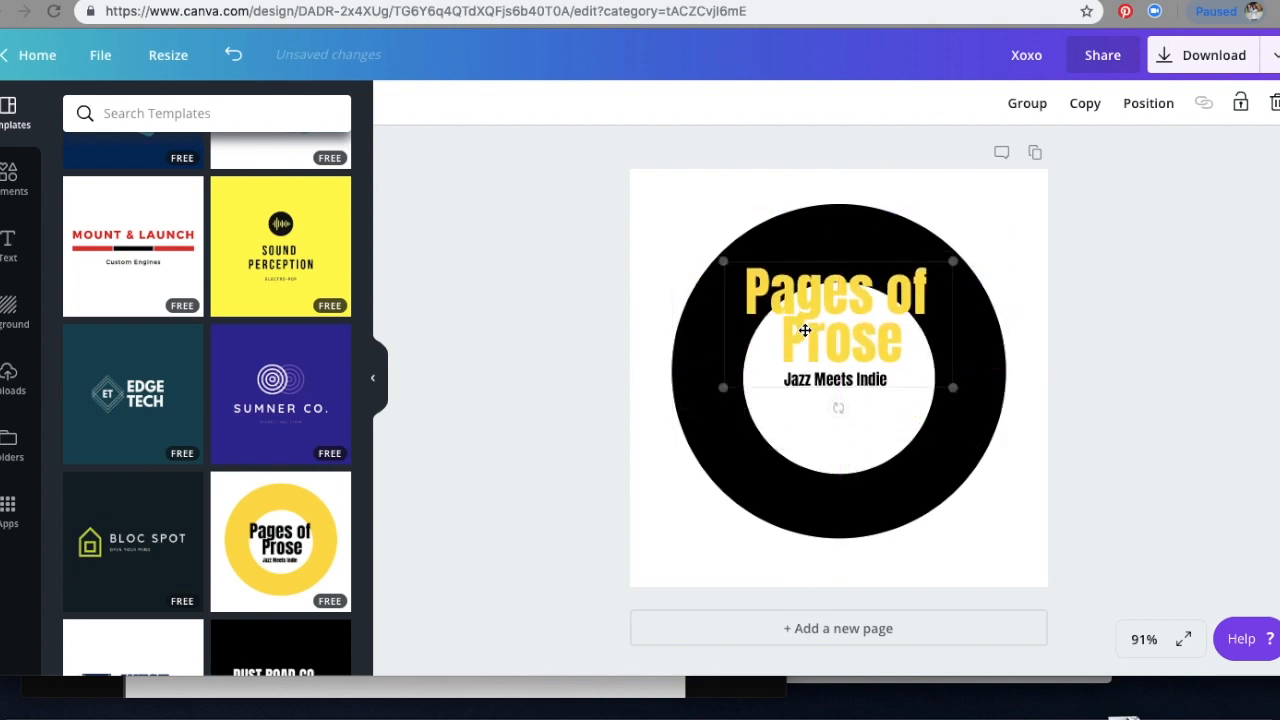
- Replace the "Jazz Meets Indie" tagline with "Boutique"
click(877, 376)
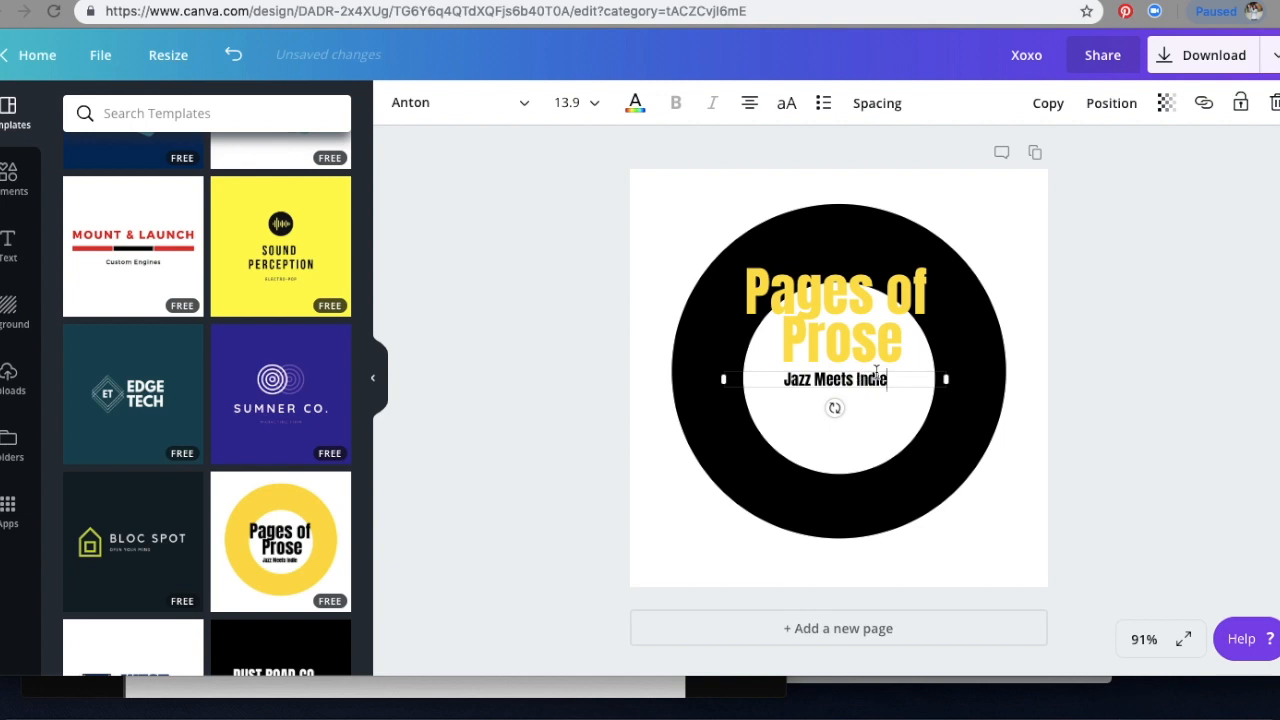
key(BackSpace)
key(BackSpace)
key(BackSpace)
key(BackSpace)
key(BackSpace)
key(BackSpace)
key(BackSpace)
key(BackSpace)
key(BackSpace)
key(BackSpace)
key(BackSpace)
key(BackSpace)
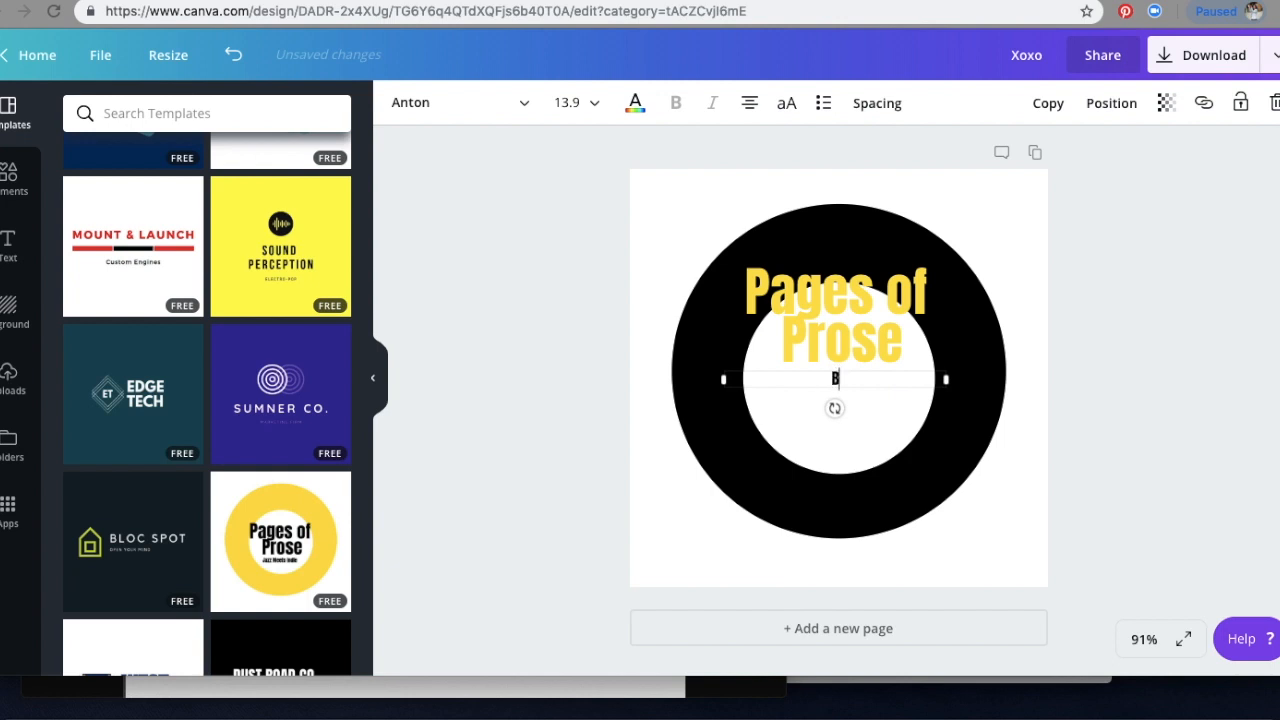
text(Boutique)
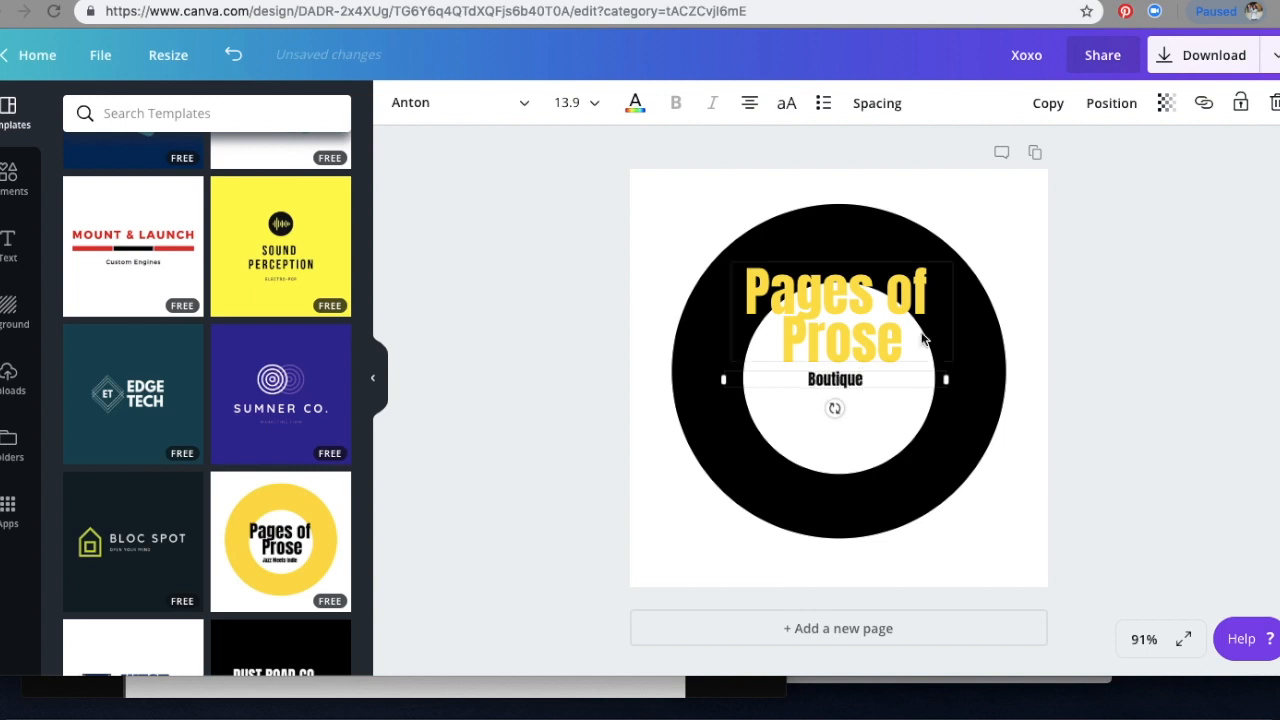
- Replace the "Pages of Prose" title with "sassy circles"
click(886, 331)
drag(908, 342, 752, 282)
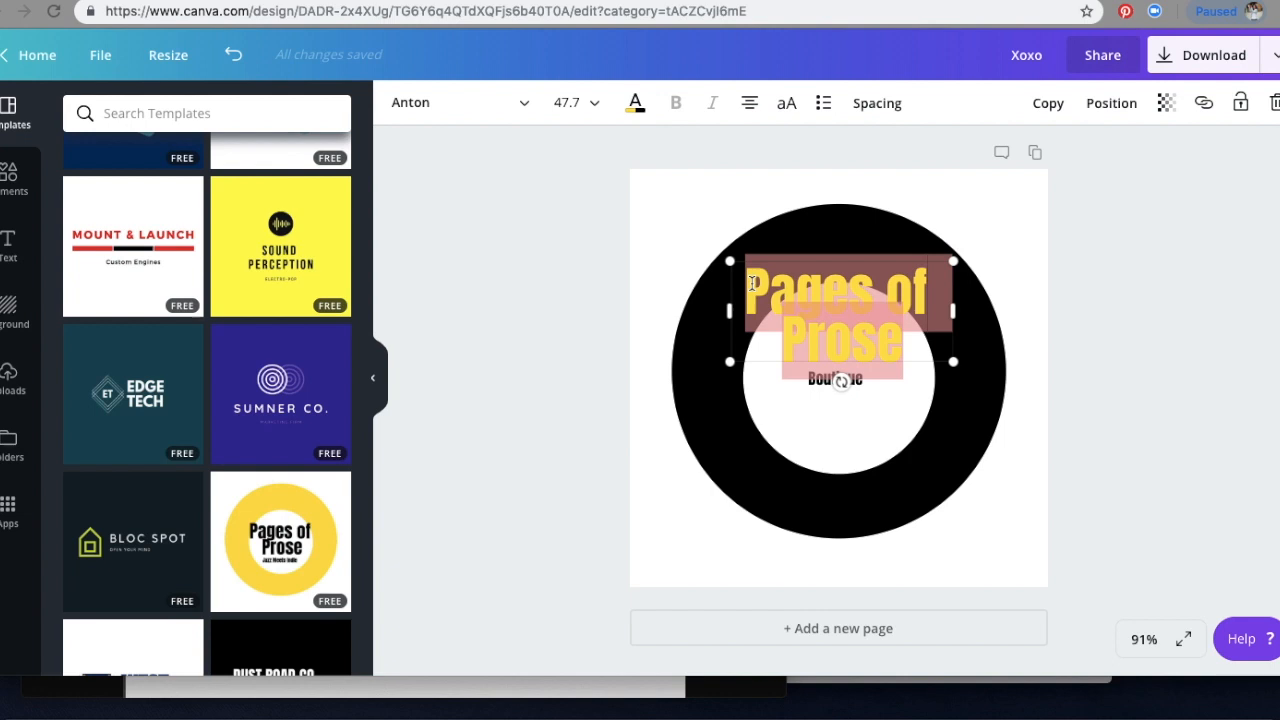
text(sassy)
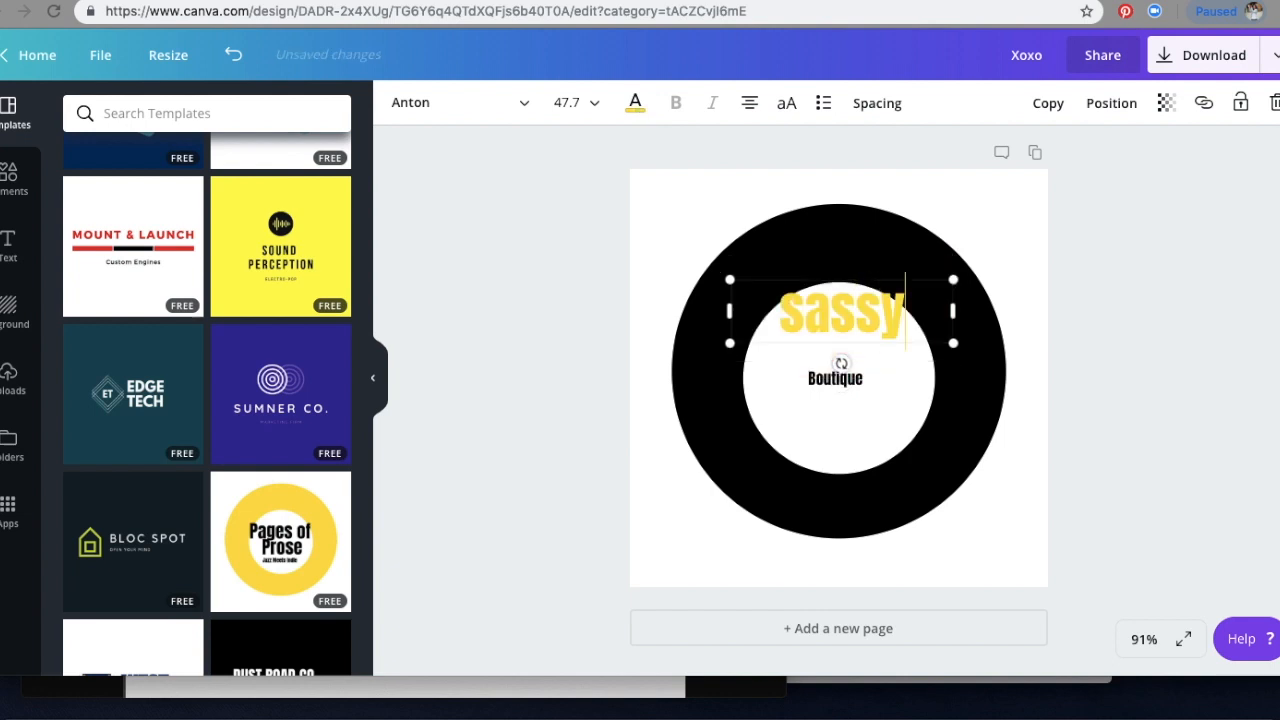
text( c)
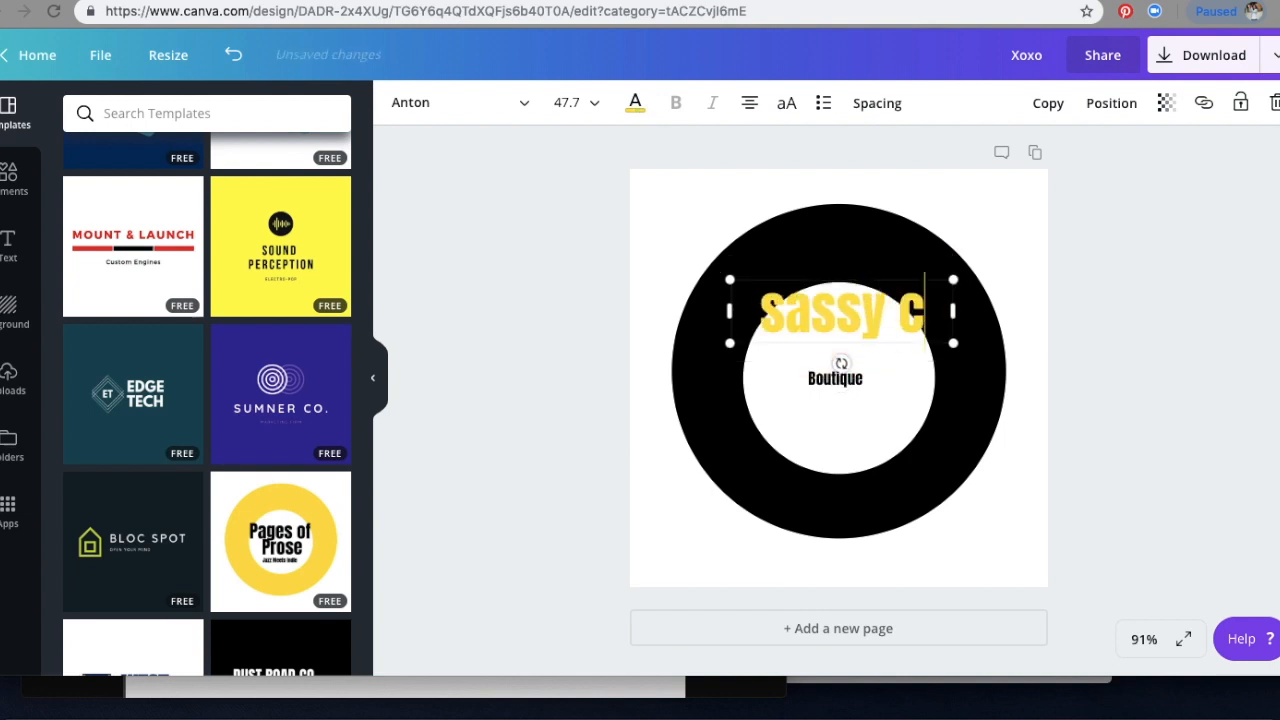
text(ircles)
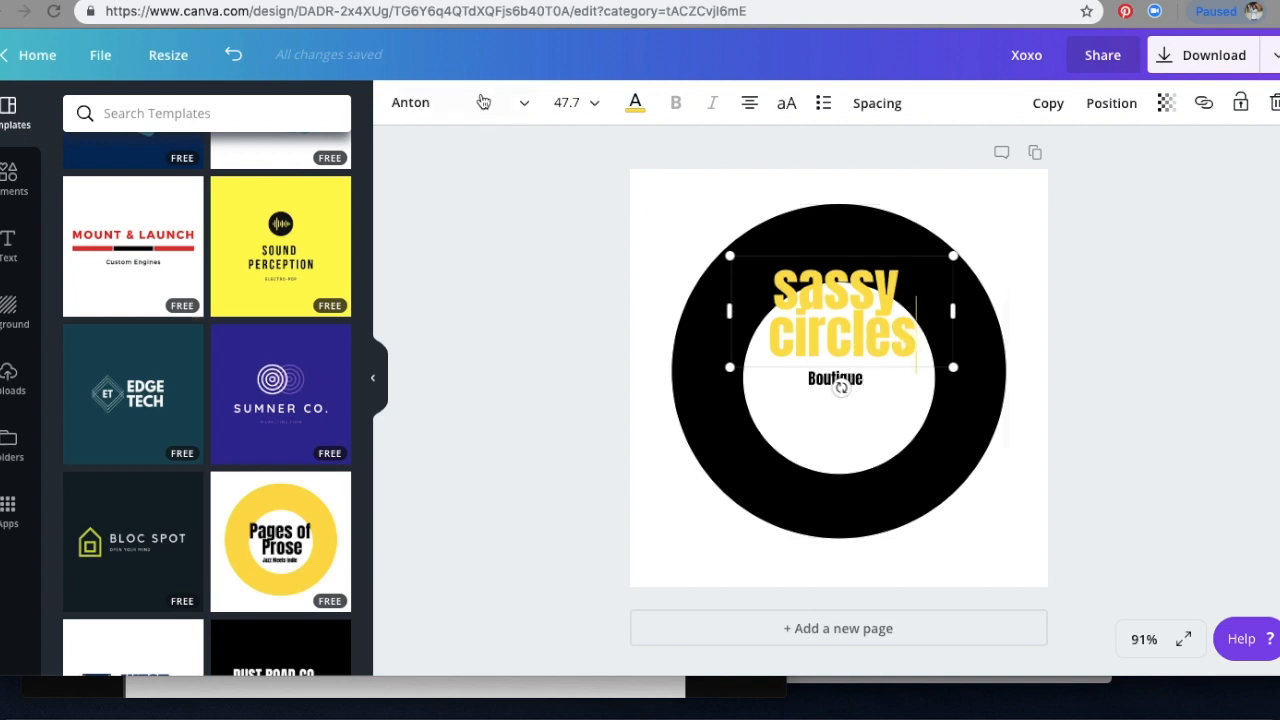
- Set the "sassy circles" title in the Trocchi font and move it down toward the middle of the ring
click(518, 105)
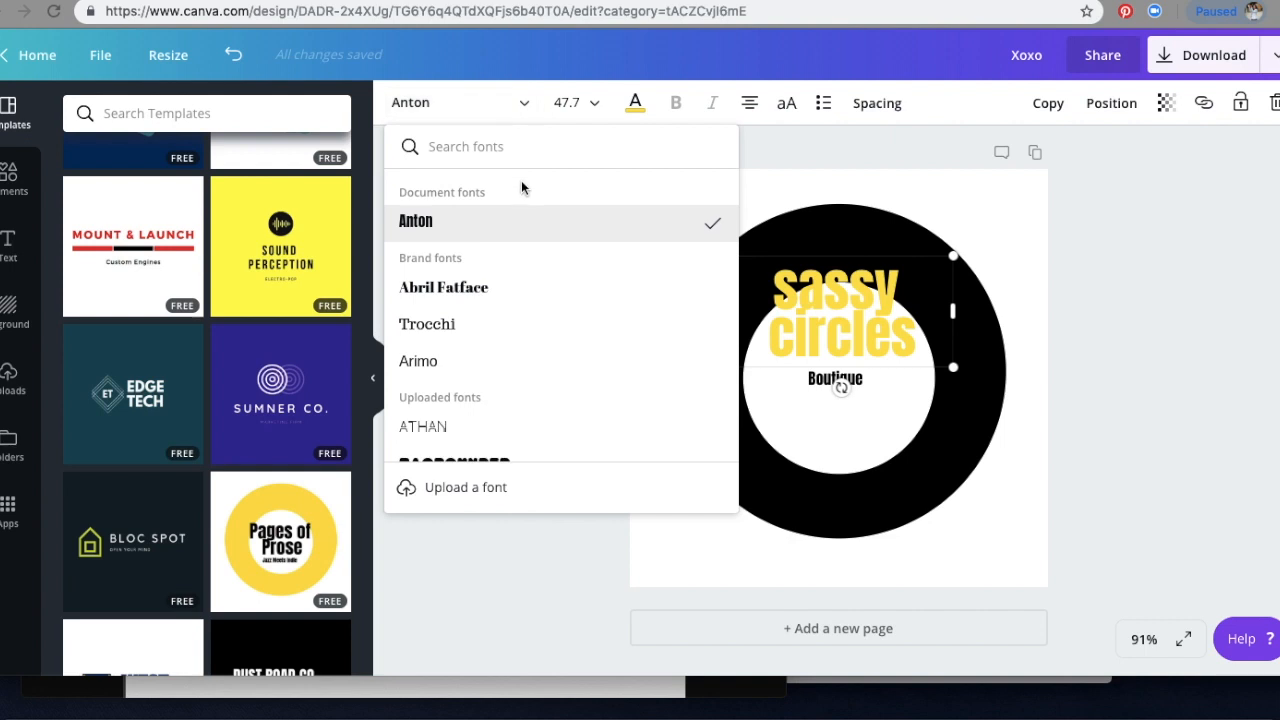
click(469, 327)
drag(851, 382, 857, 416)
click(911, 414)
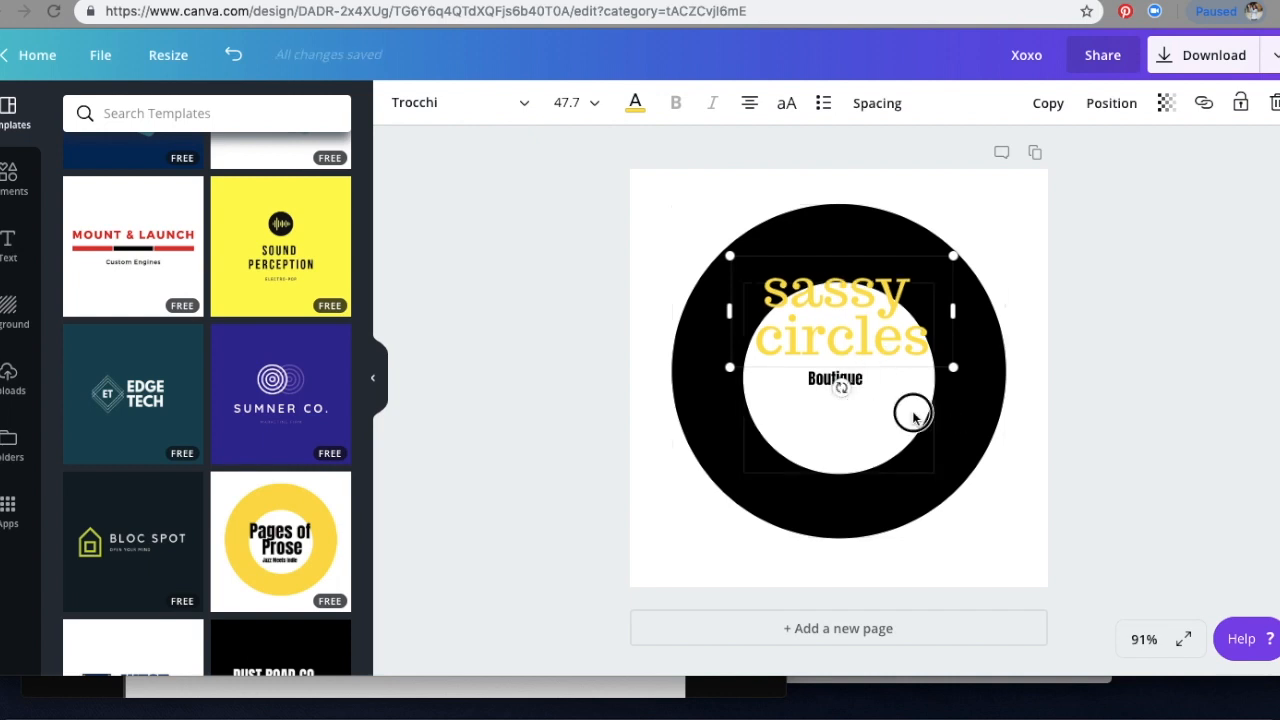
click(845, 268)
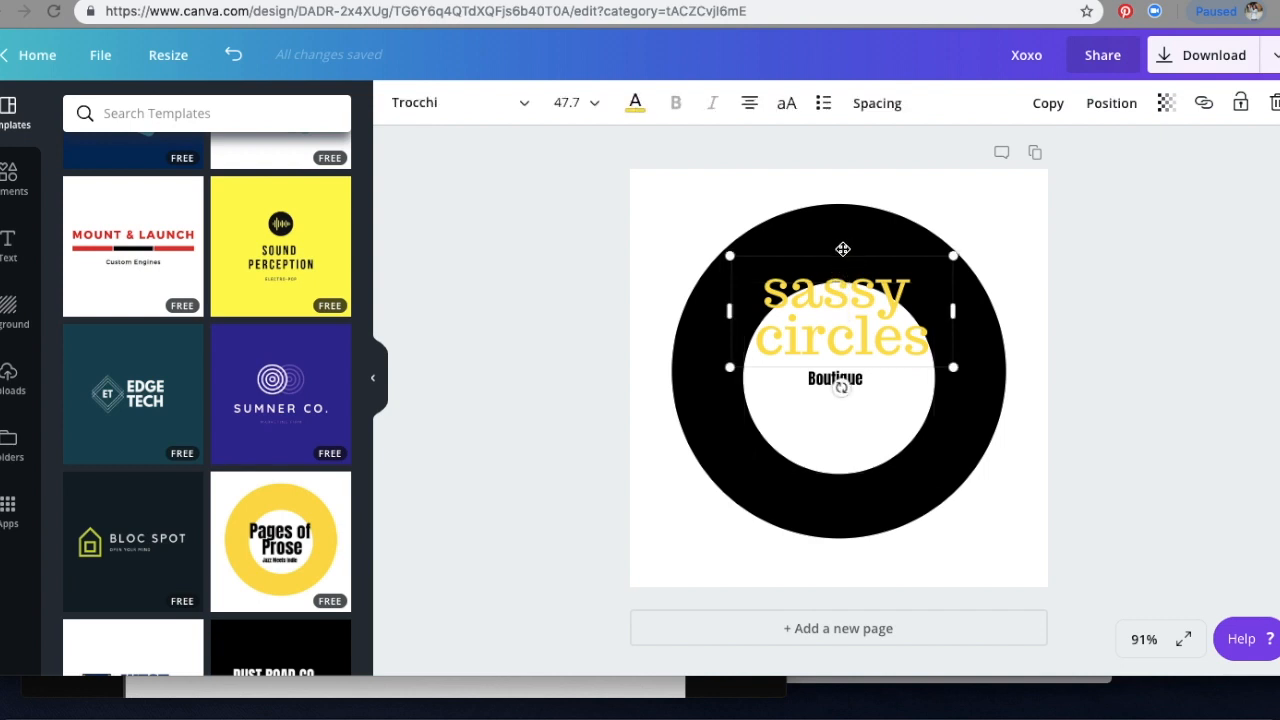
mouse_move(841, 249)
mouse_down()
mouse_move(840, 309)
mouse_move(843, 263)
mouse_up()
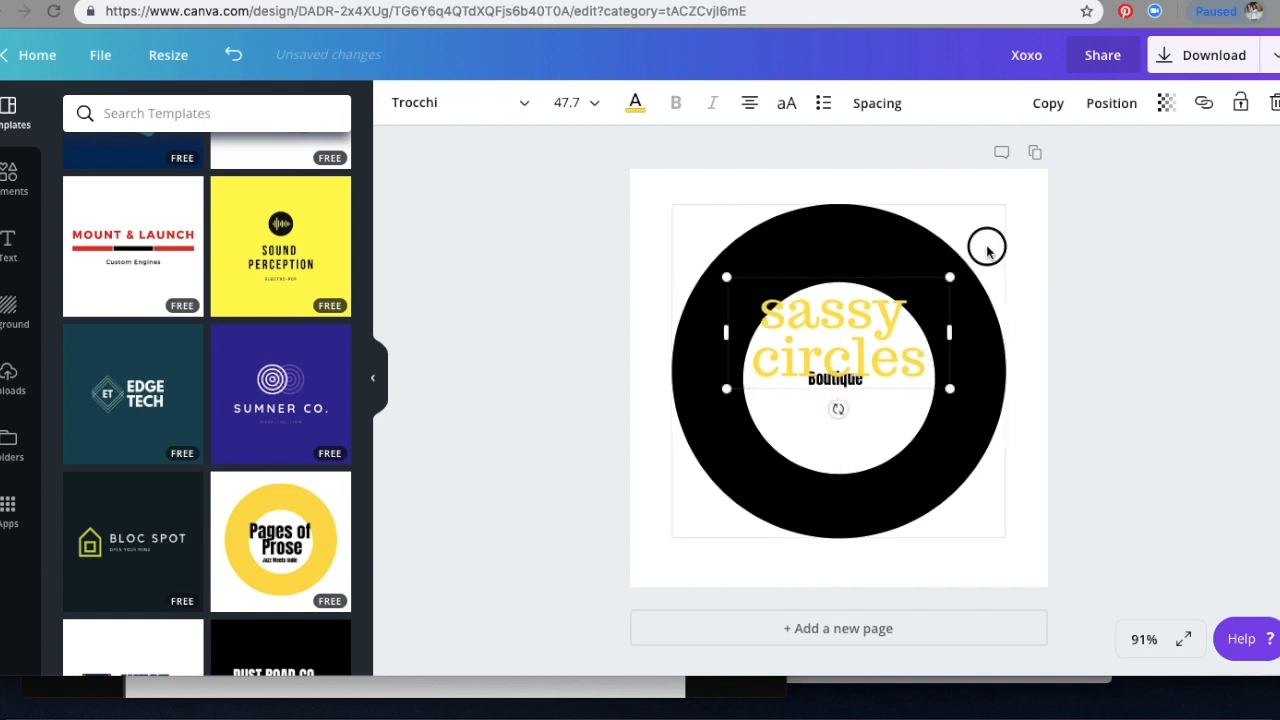
- Shrink the black ring slightly and move the white inner circle up within it
click(986, 247)
mouse_move(1011, 202)
mouse_down()
mouse_move(1077, 146)
mouse_move(1046, 200)
mouse_move(1097, 134)
mouse_move(1020, 214)
mouse_move(1003, 207)
mouse_up()
mouse_move(921, 413)
mouse_down()
mouse_move(946, 440)
mouse_move(918, 396)
mouse_up()
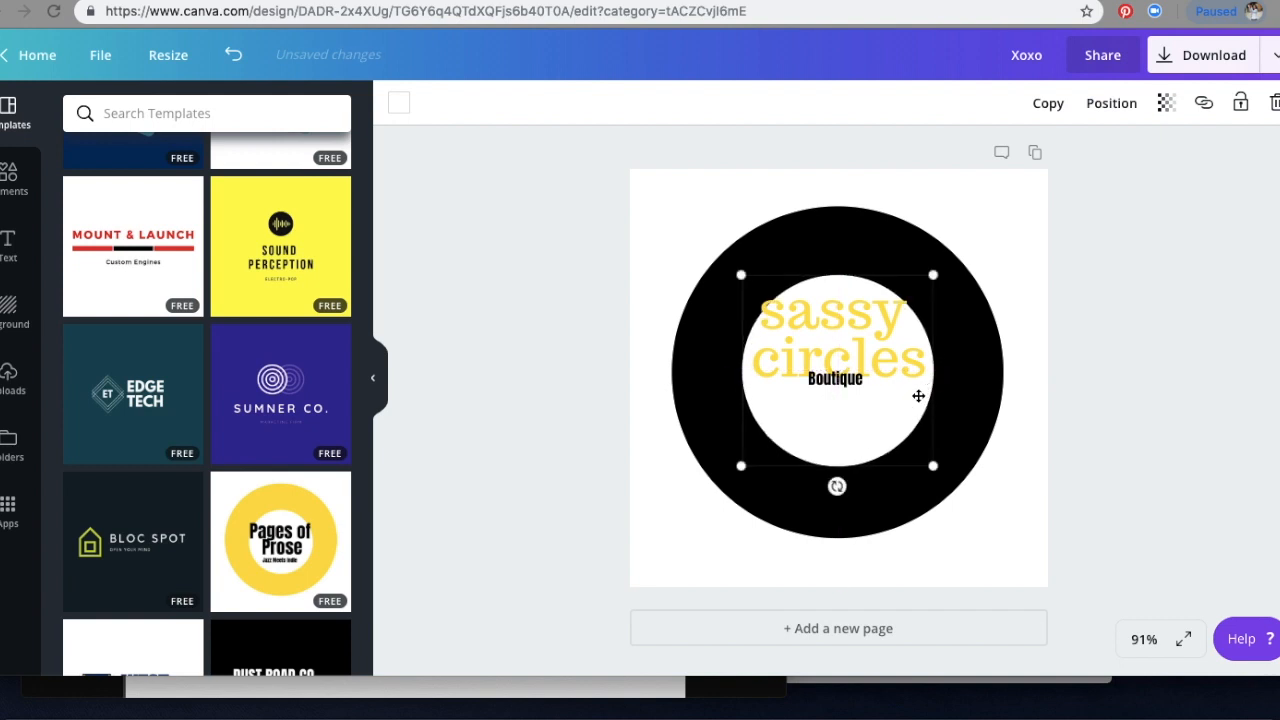
- Try shifting the white inner circle slightly higher inside the black ring
click(948, 397)
click(863, 386)
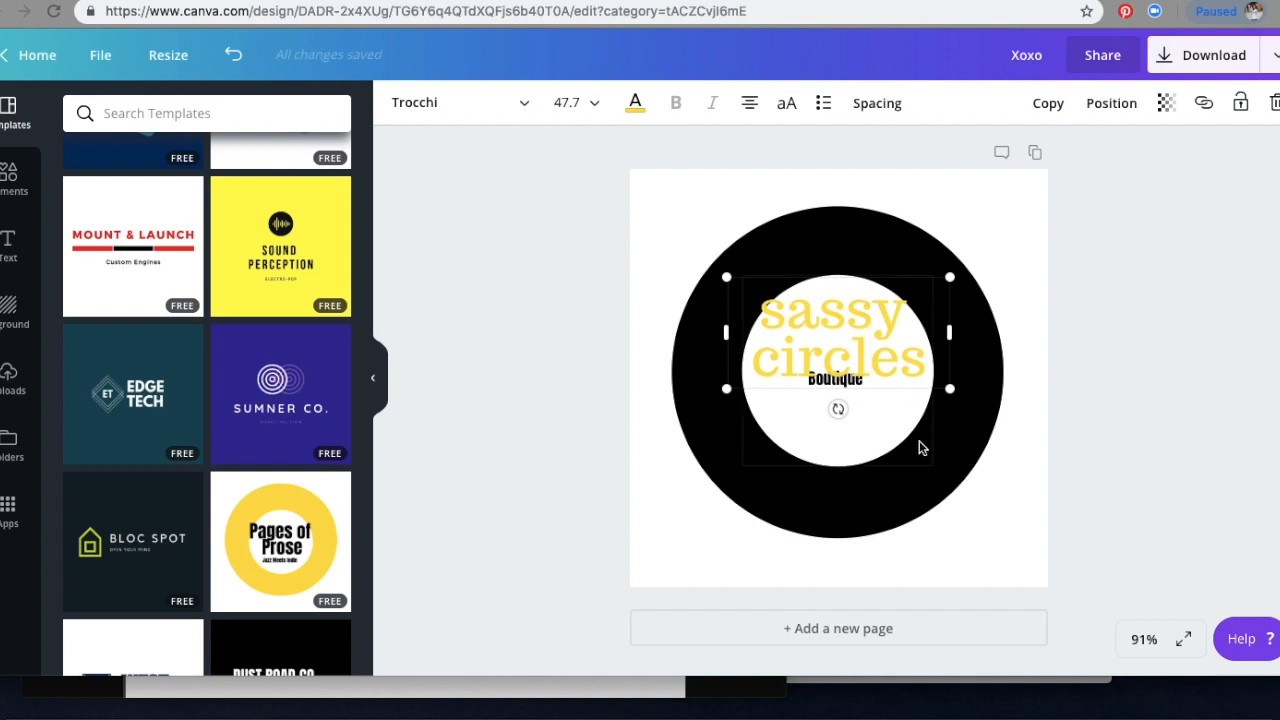
mouse_move(895, 427)
mouse_down()
mouse_move(920, 431)
mouse_move(900, 434)
mouse_move(906, 423)
mouse_move(877, 403)
mouse_move(903, 423)
mouse_move(891, 423)
mouse_move(902, 413)
mouse_move(891, 400)
mouse_move(896, 418)
mouse_up()
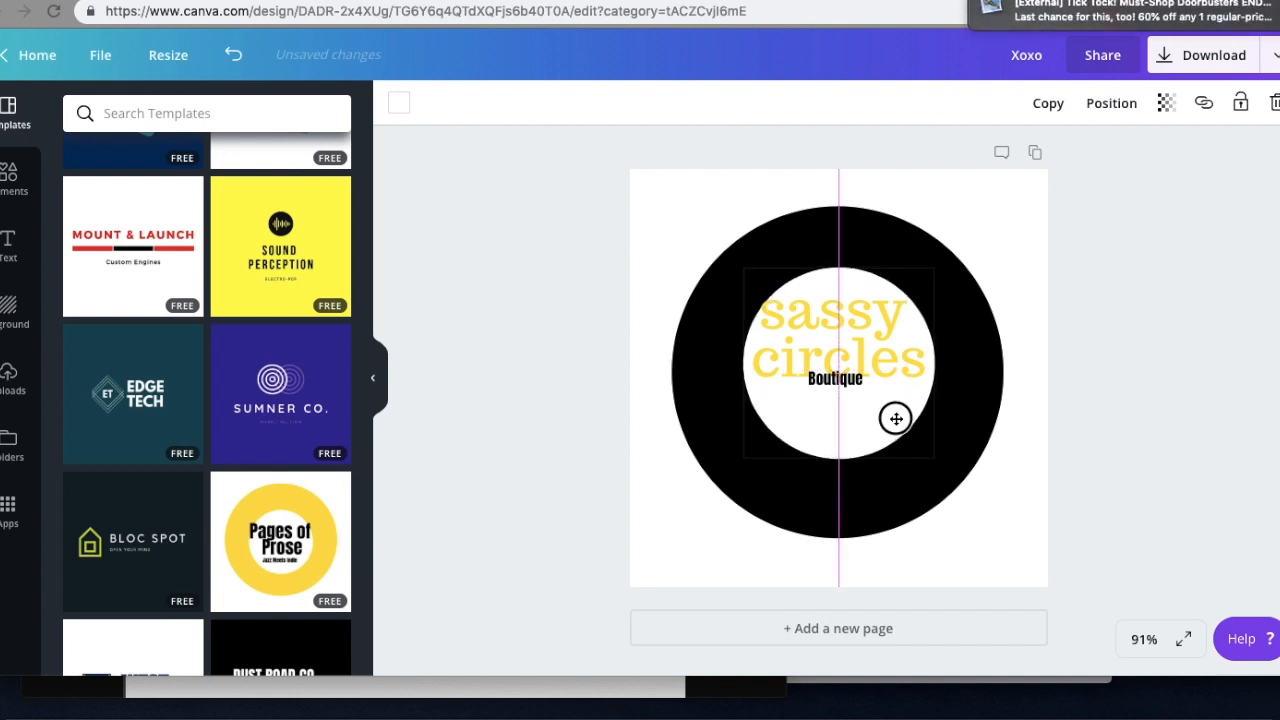
drag(896, 418, 895, 426)
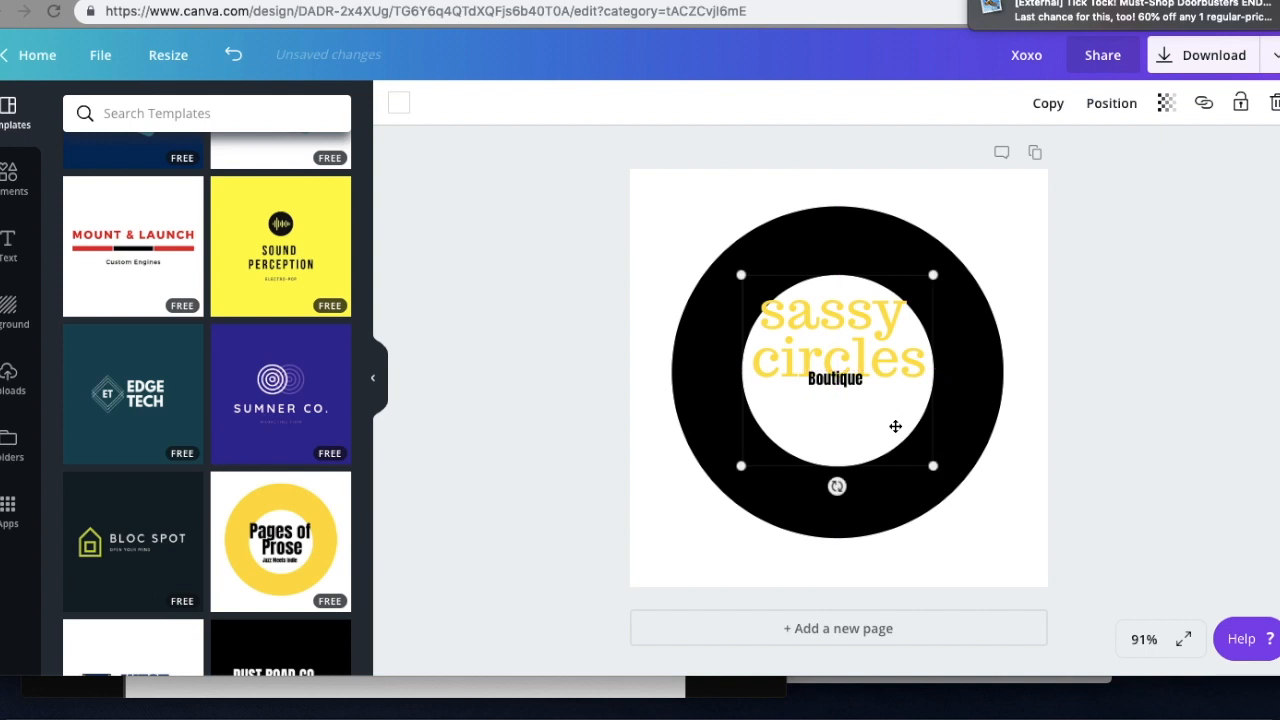
- Apply the teal diagonally striped free background to the logo page
click(679, 446)
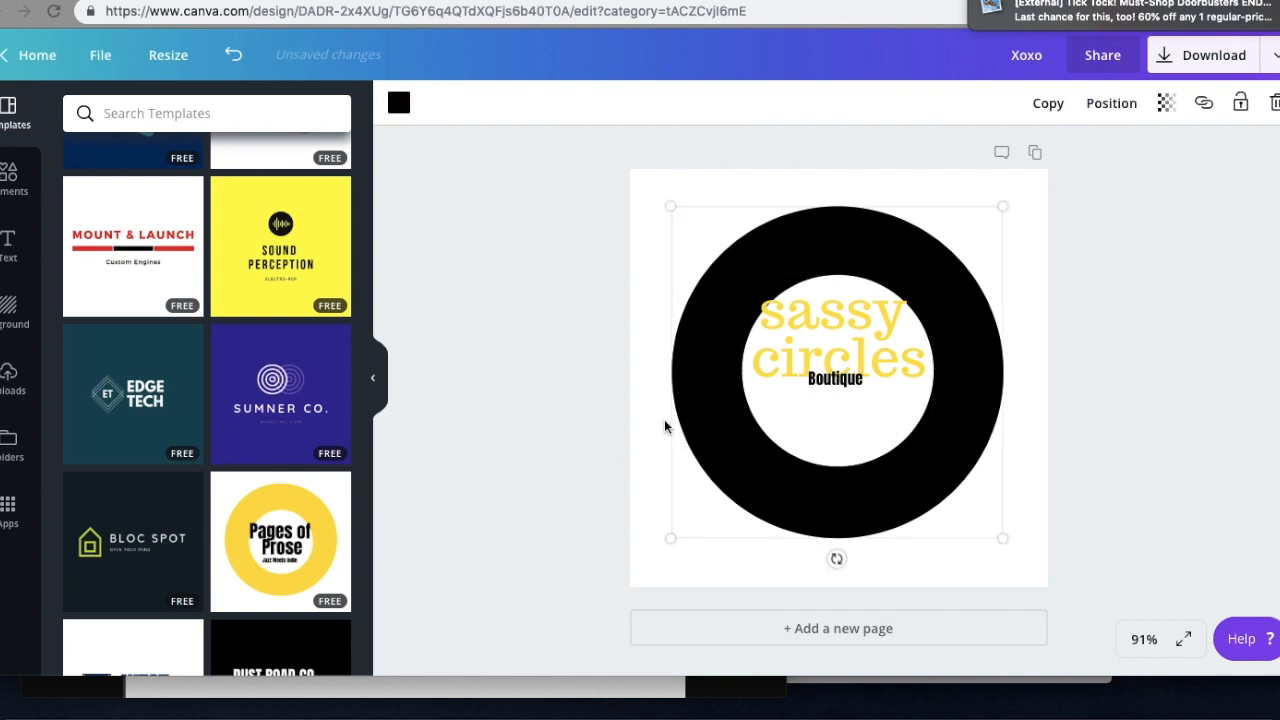
click(640, 241)
click(20, 318)
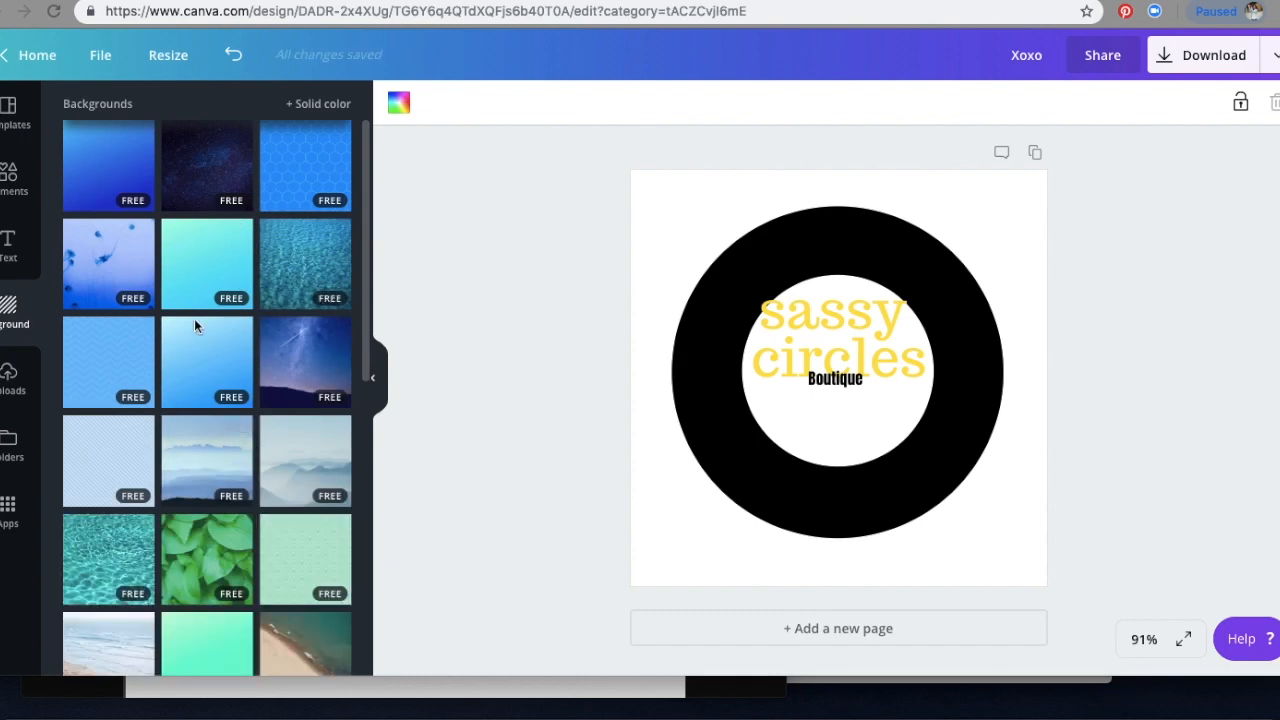
scroll(243, 388, down, 15)
scroll(243, 390, down, 5)
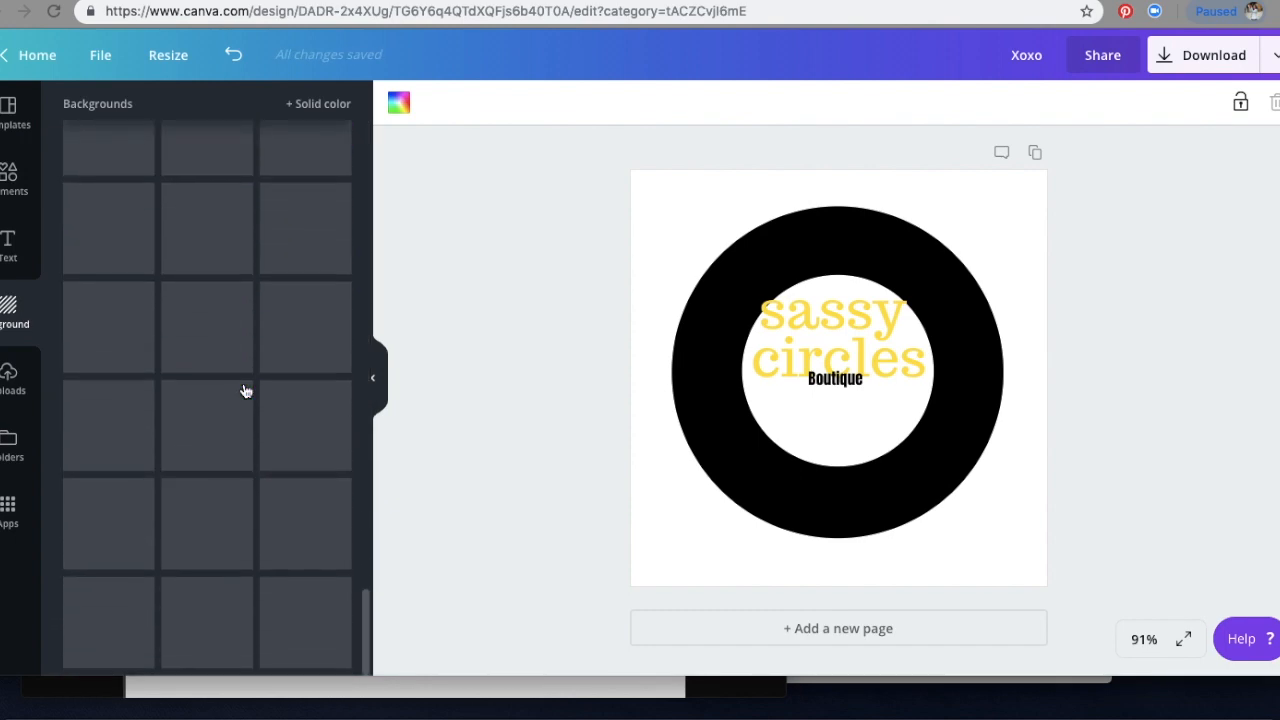
scroll(245, 390, down, 3)
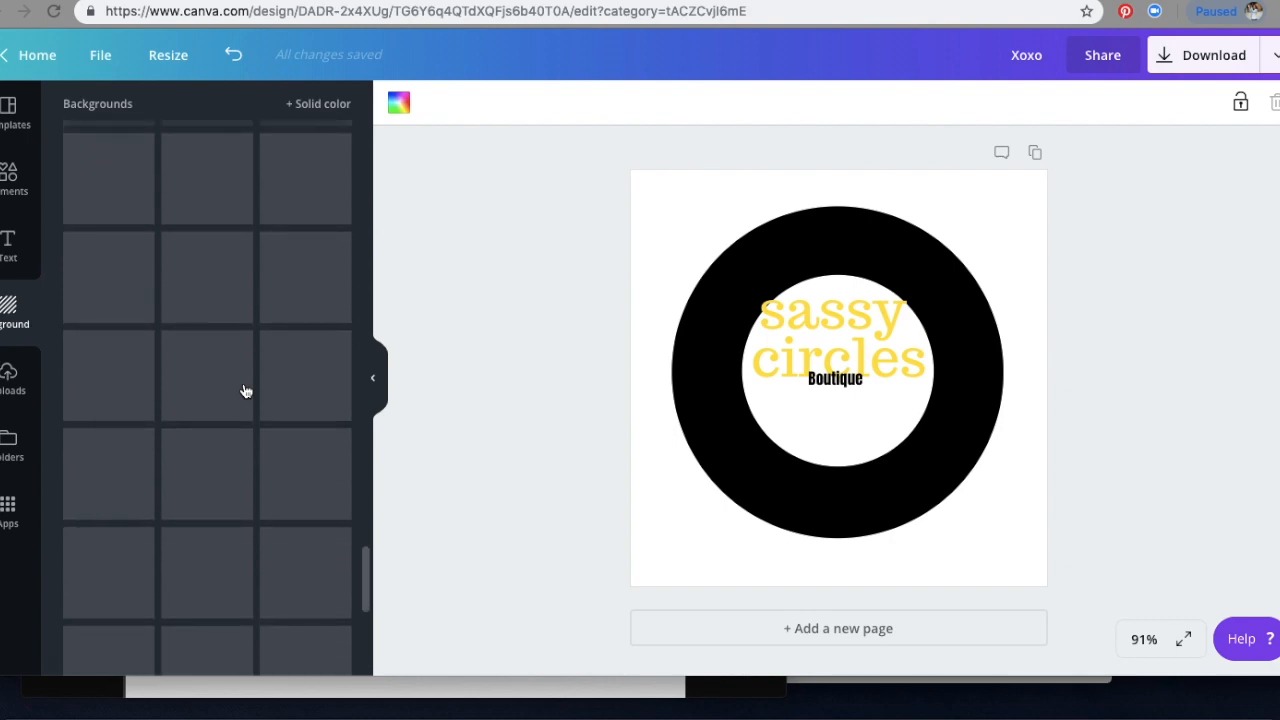
scroll(245, 390, down, 3)
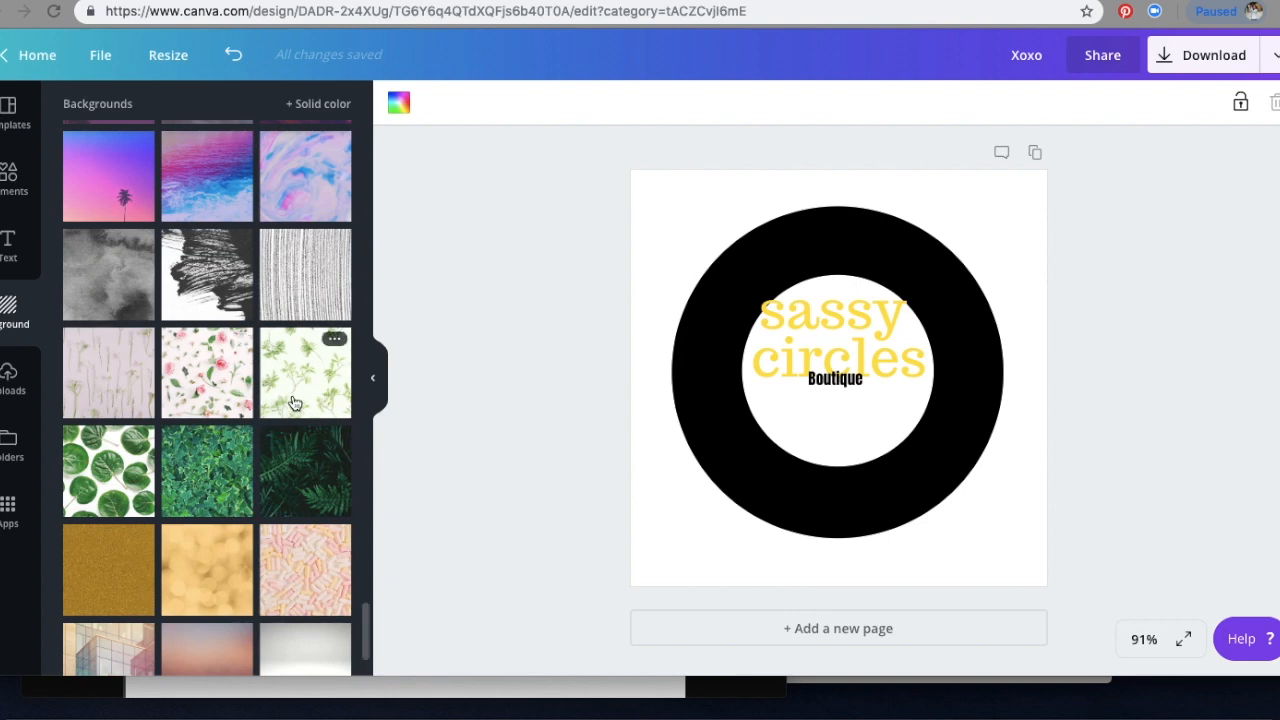
scroll(293, 390, down, 5)
scroll(293, 385, up, 3)
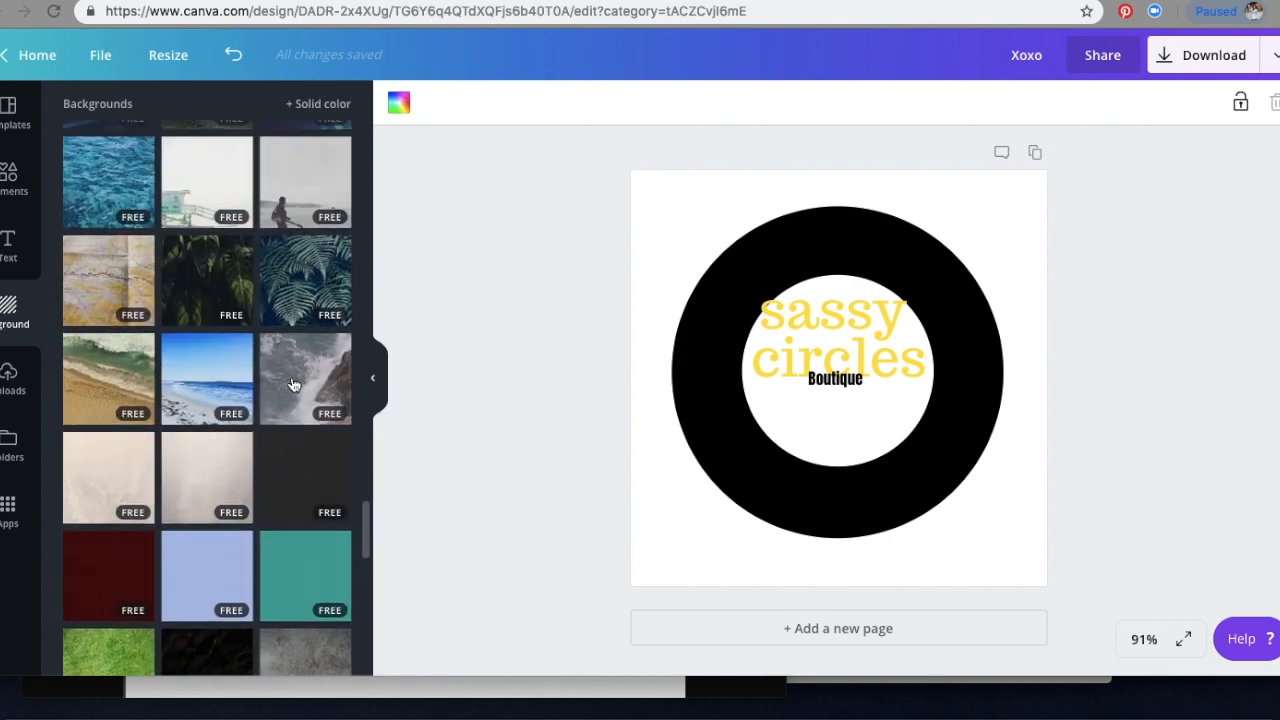
scroll(293, 385, down, 2)
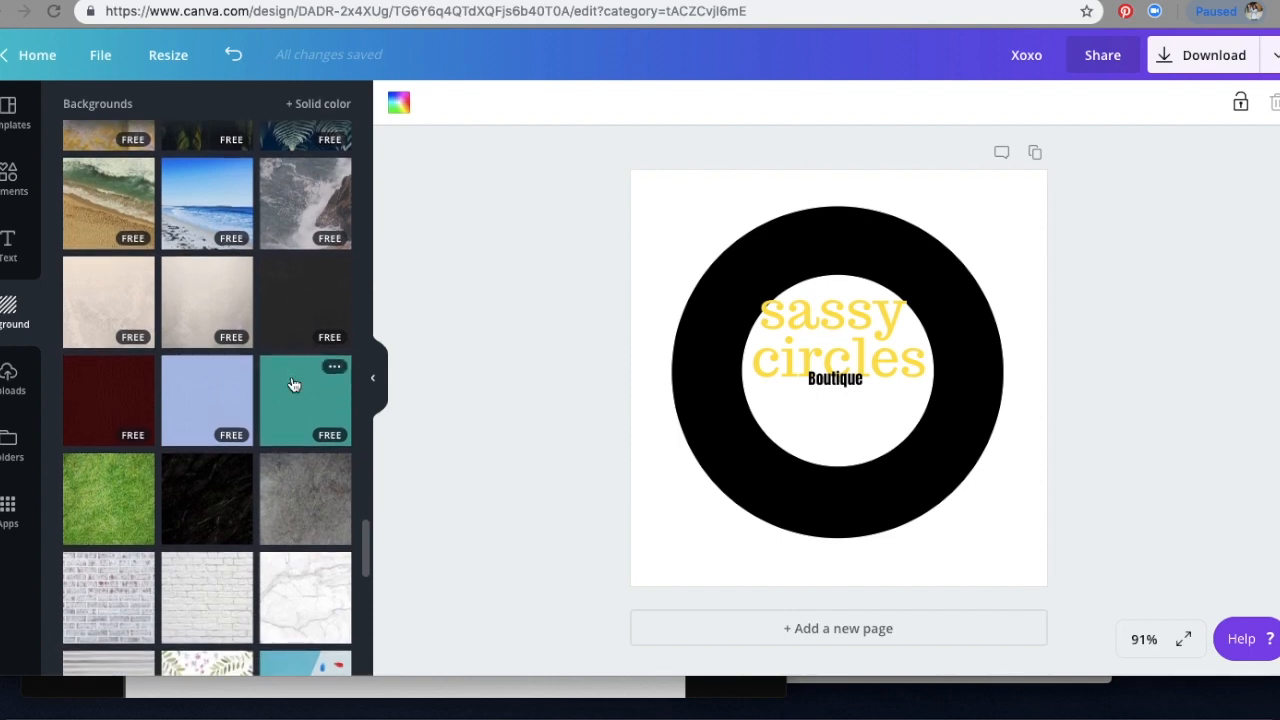
click(290, 400)
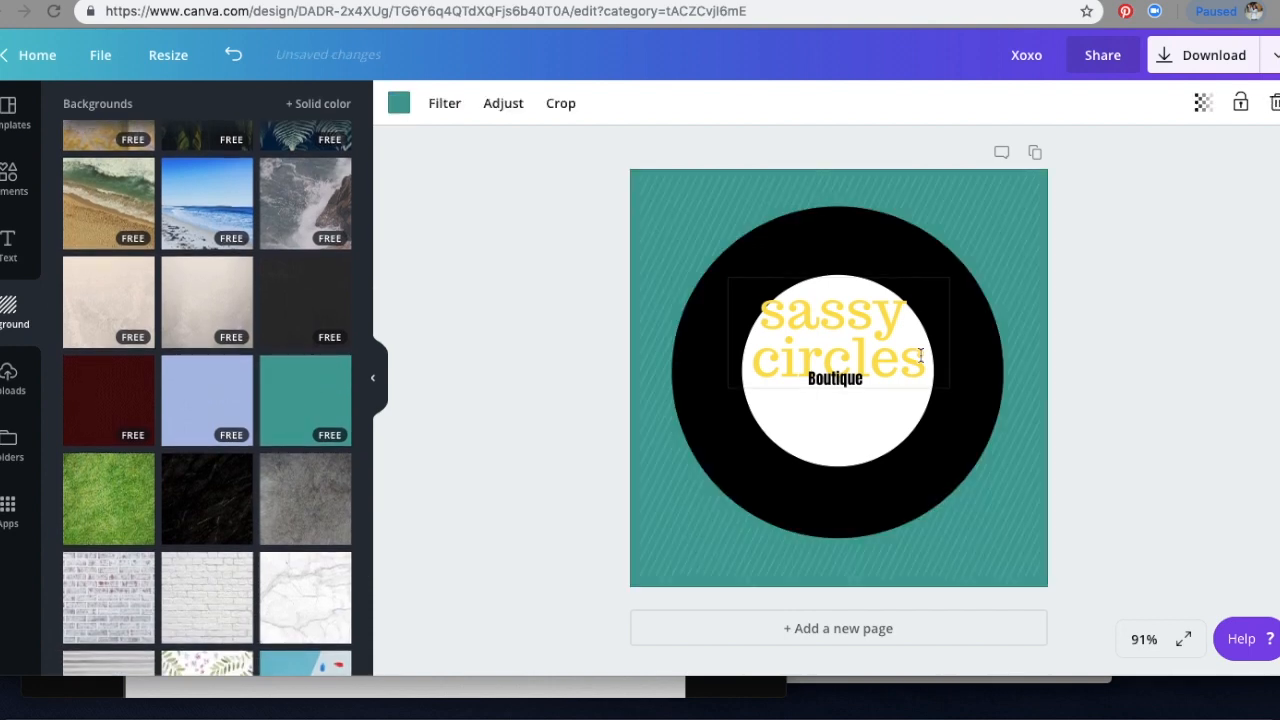
- Delete the large black ring behind the white inner circle
click(962, 346)
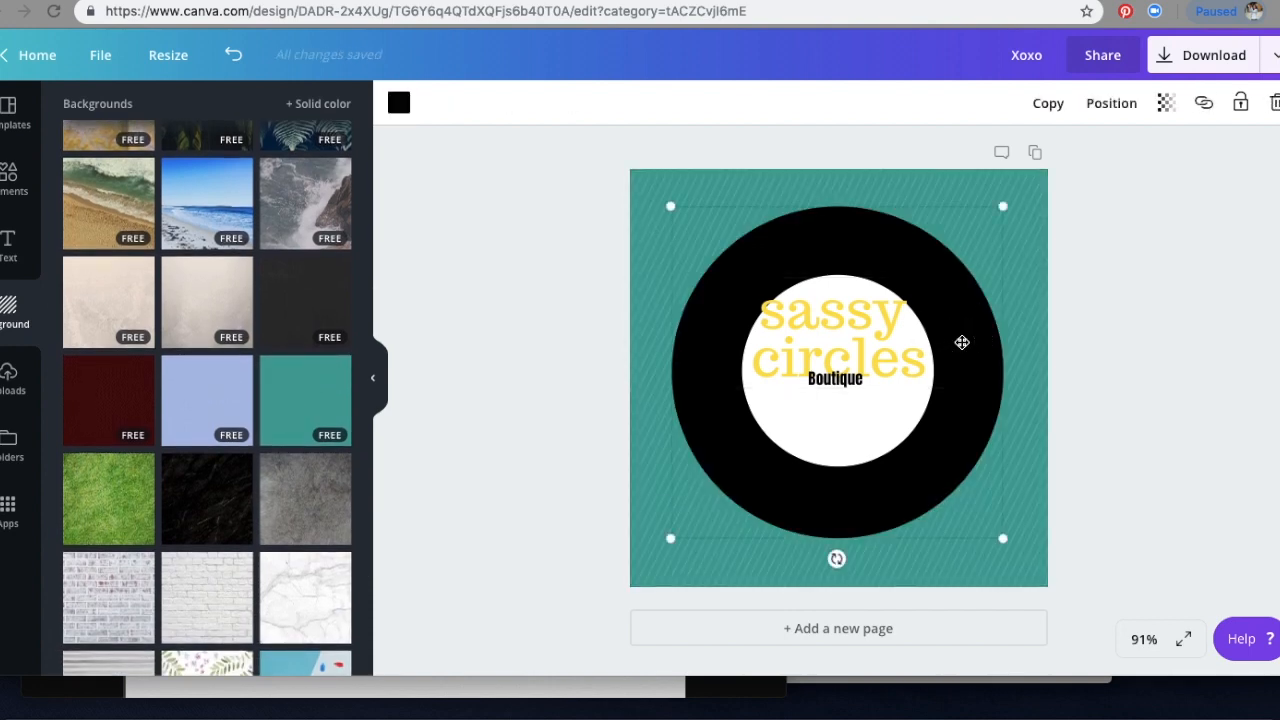
mouse_move(957, 334)
mouse_down()
mouse_move(986, 360)
mouse_move(964, 347)
mouse_up()
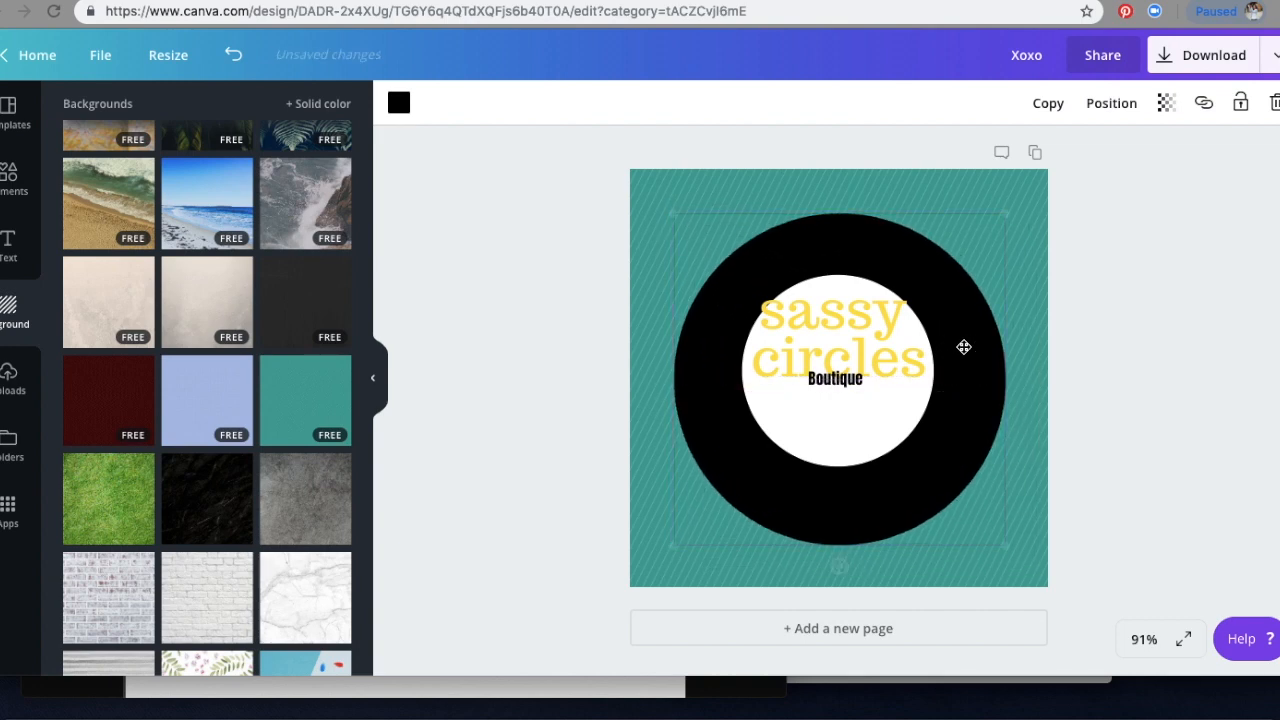
click(894, 413)
click(981, 403)
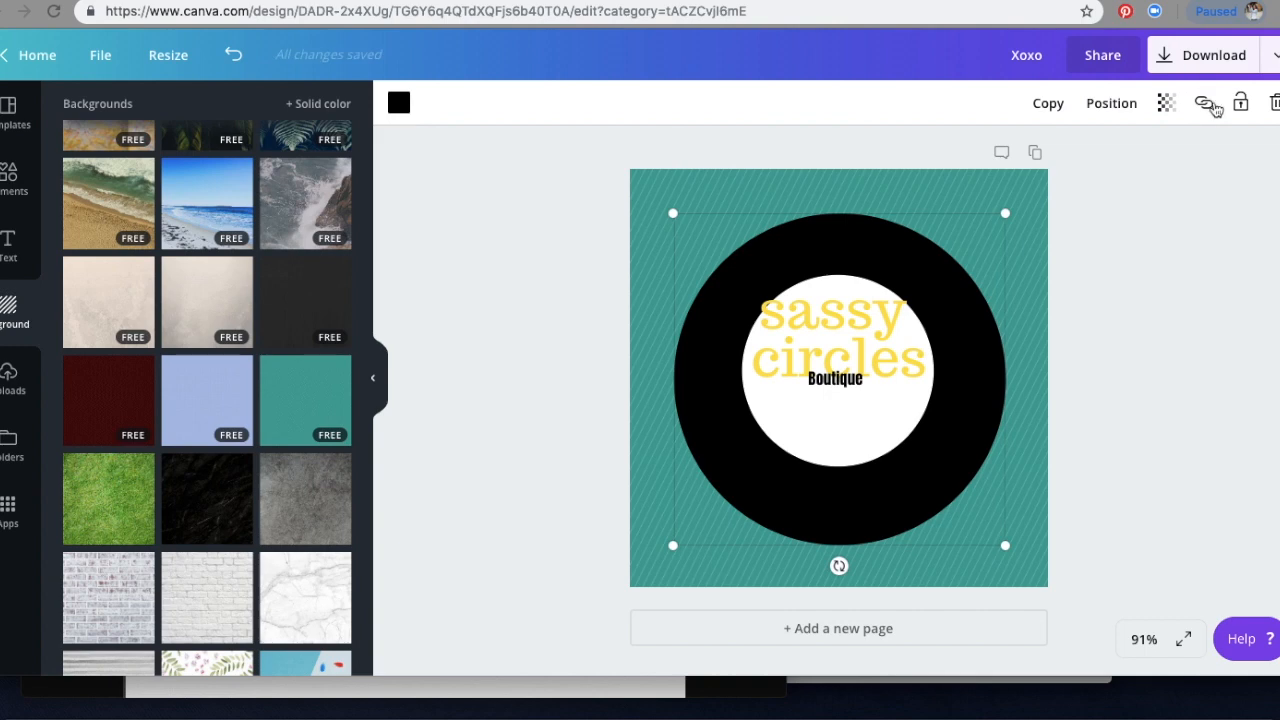
click(1274, 104)
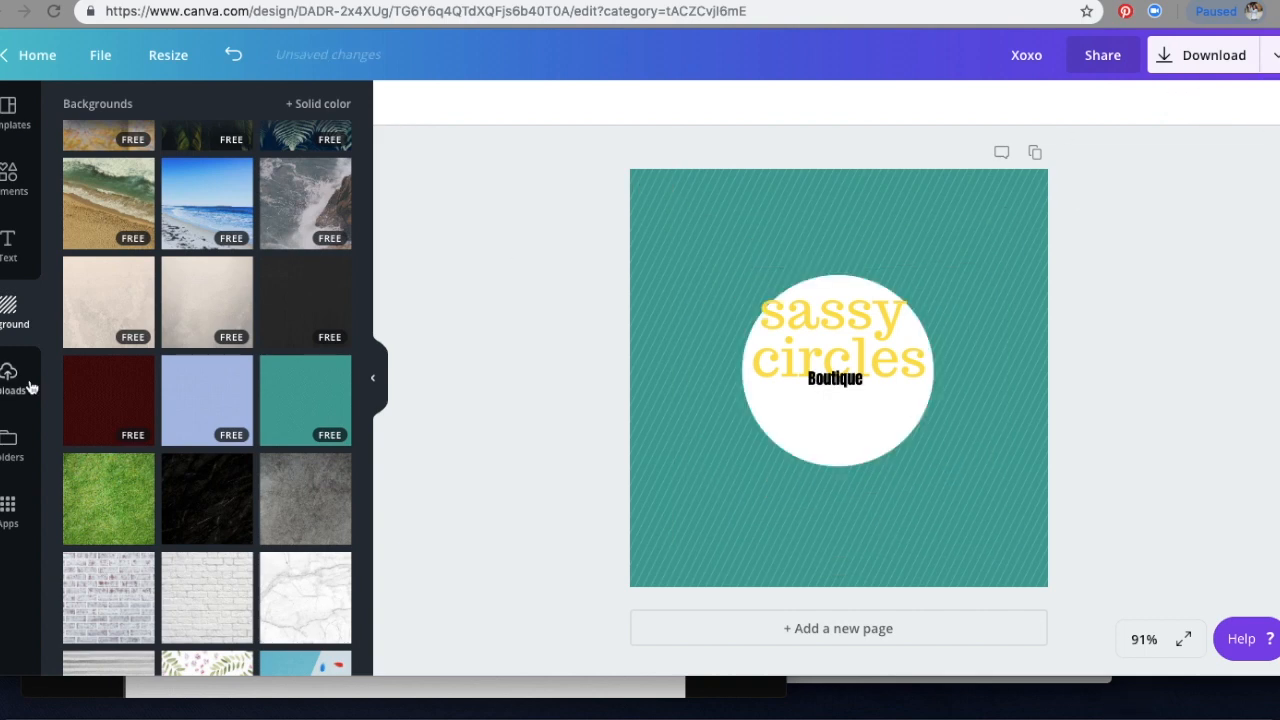
- Add a single-image grid, shrink it to about 414 by 433, and center it on the teal background
click(5, 188)
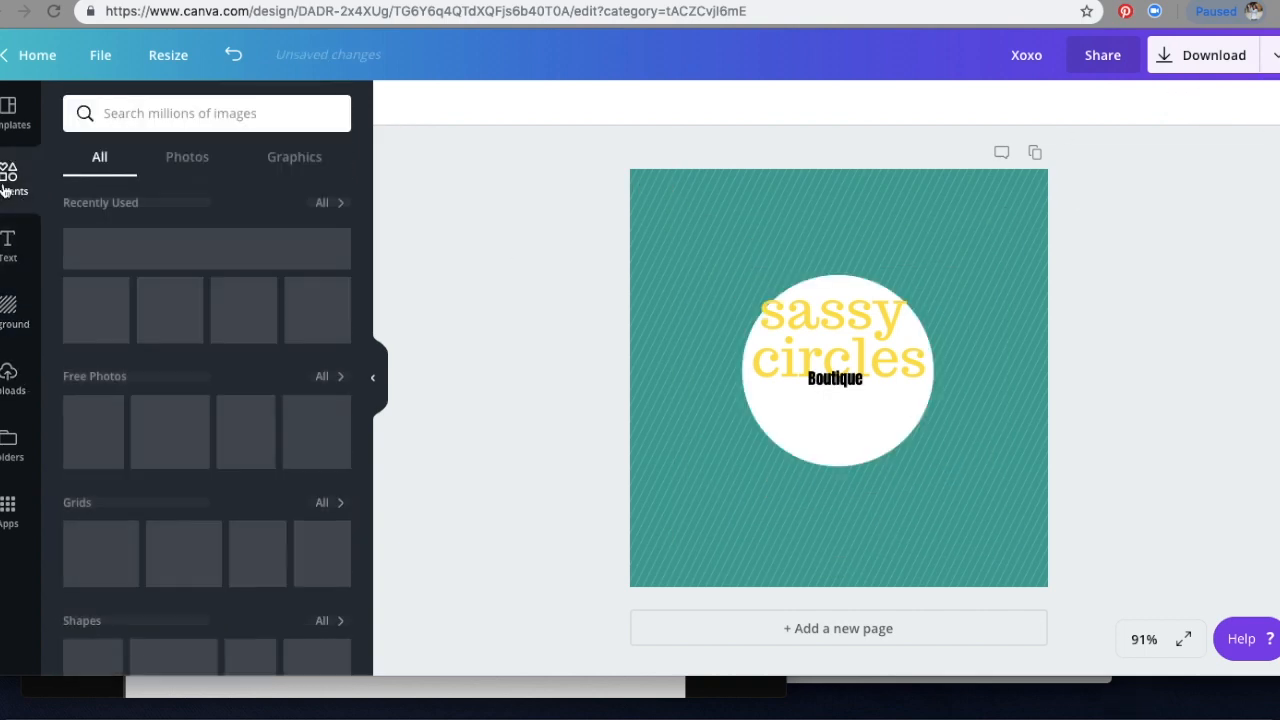
scroll(258, 320, down, 2)
scroll(258, 320, down, 3)
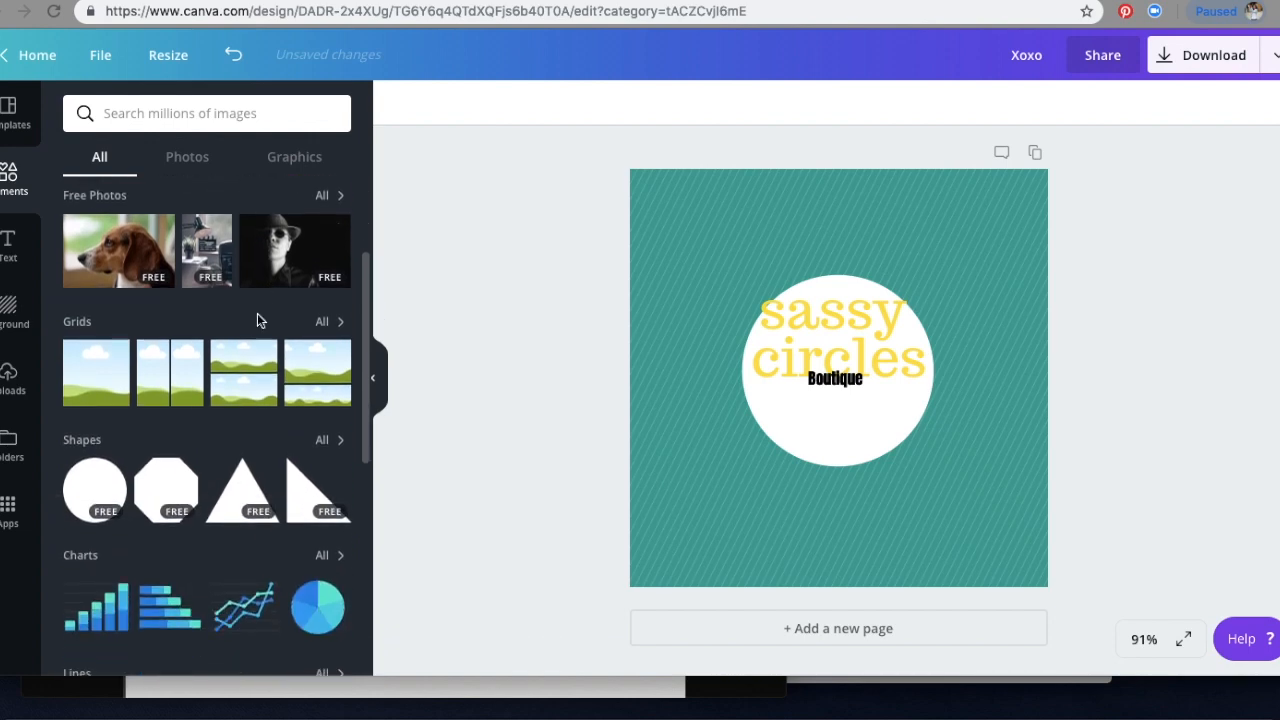
click(113, 296)
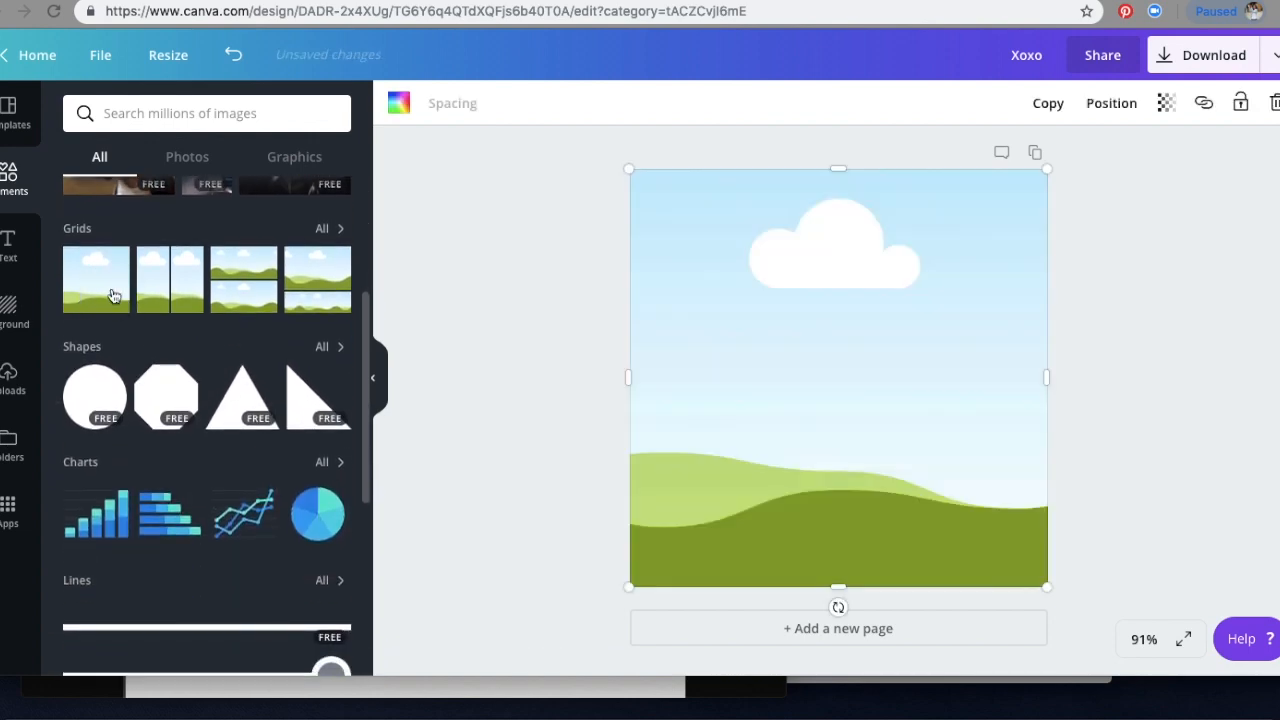
drag(1049, 171, 979, 227)
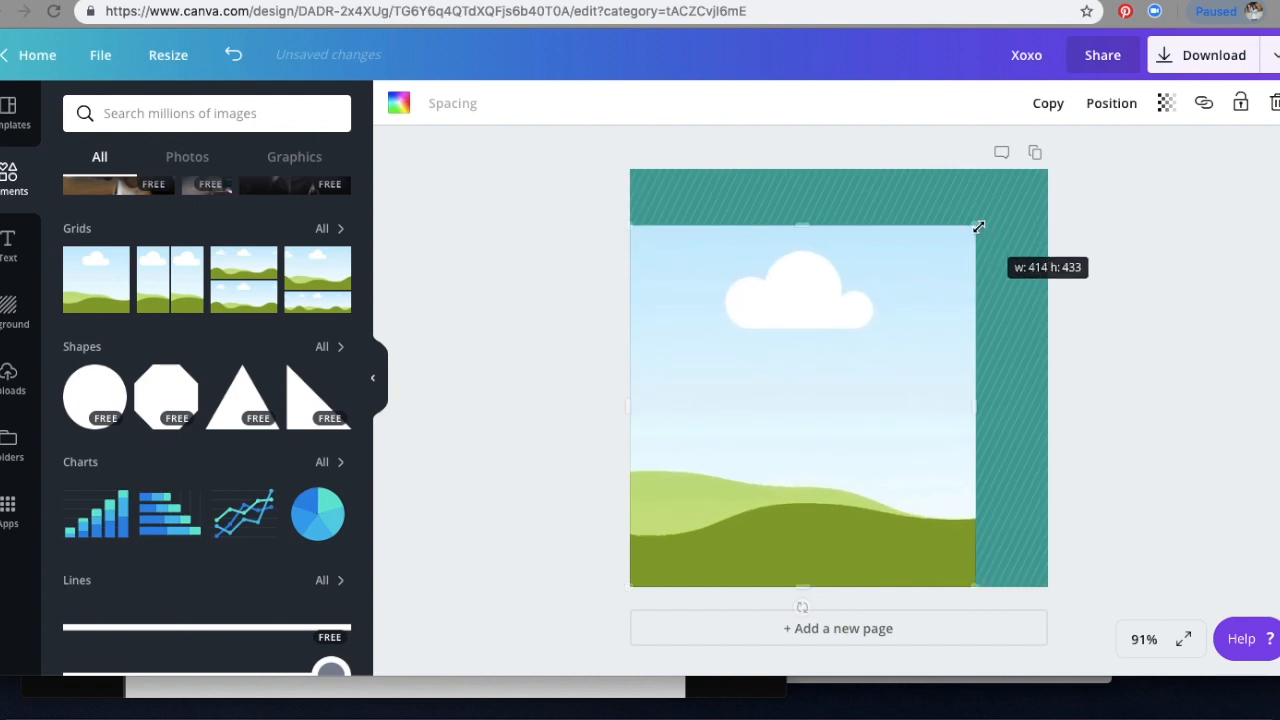
drag(883, 283, 920, 263)
- Send the image grid backward two layers, behind the "Boutique" and "sassy circles" texts
click(1111, 104)
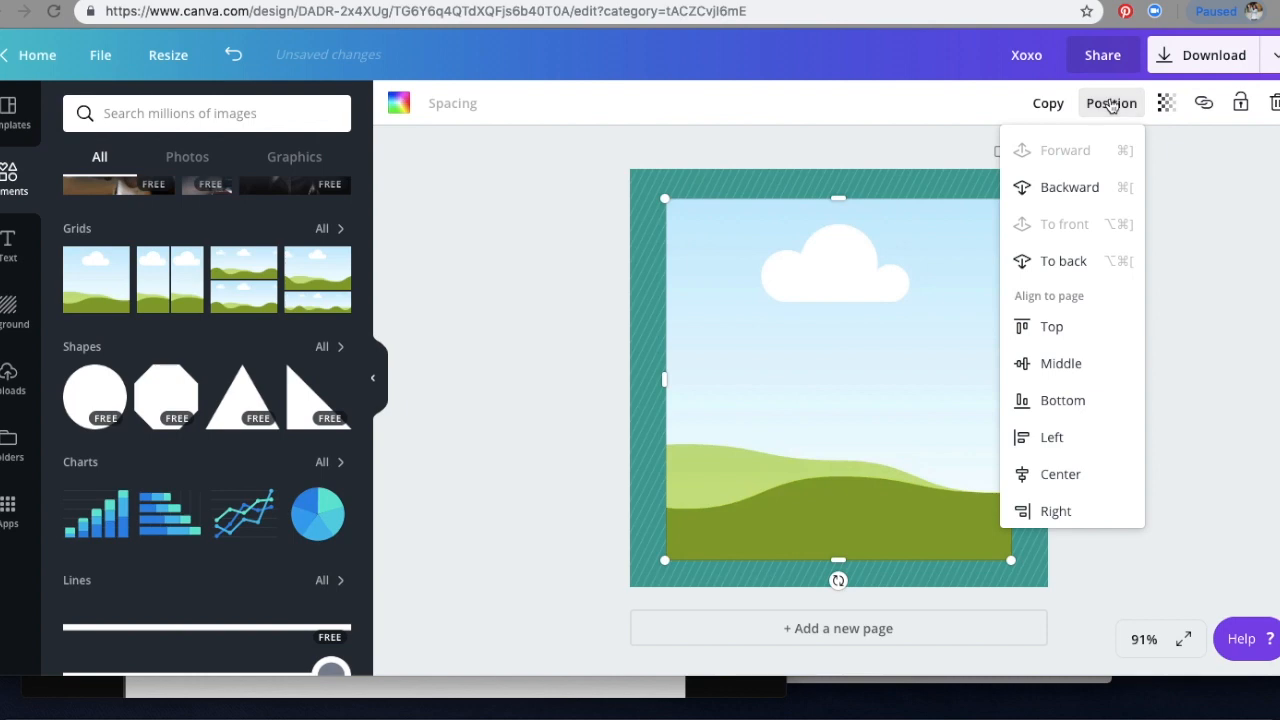
click(1094, 190)
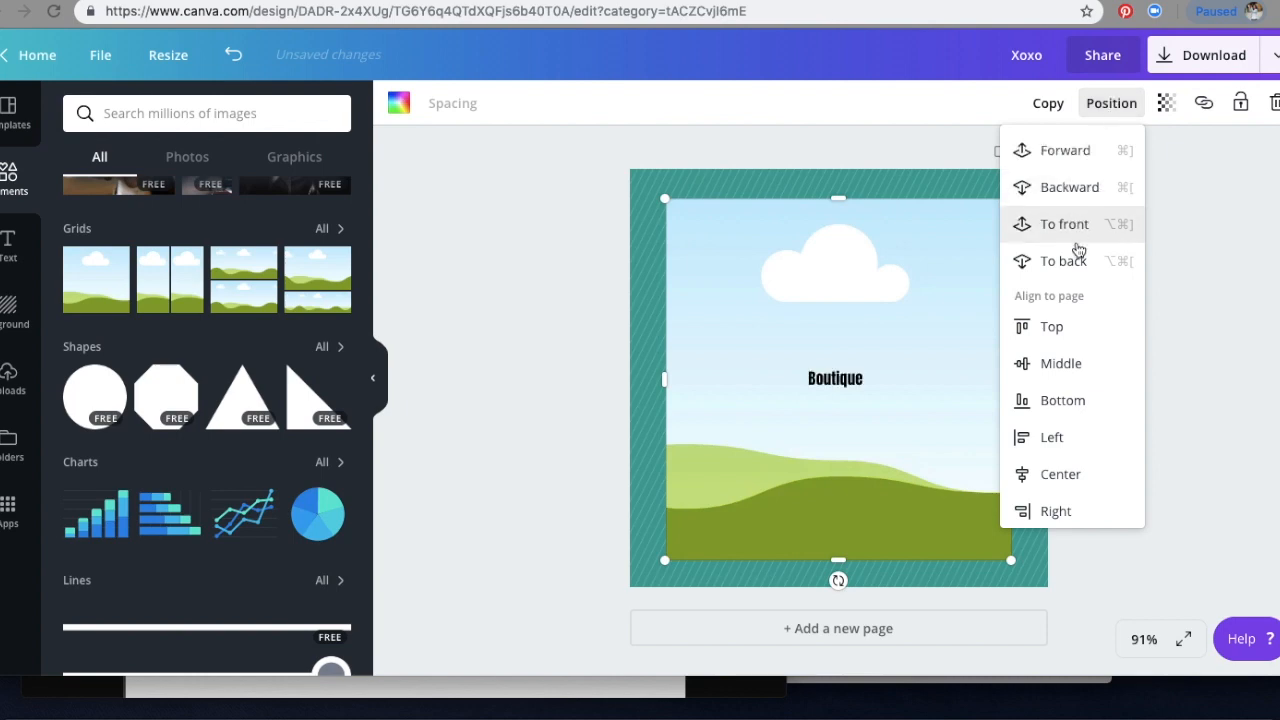
click(1072, 190)
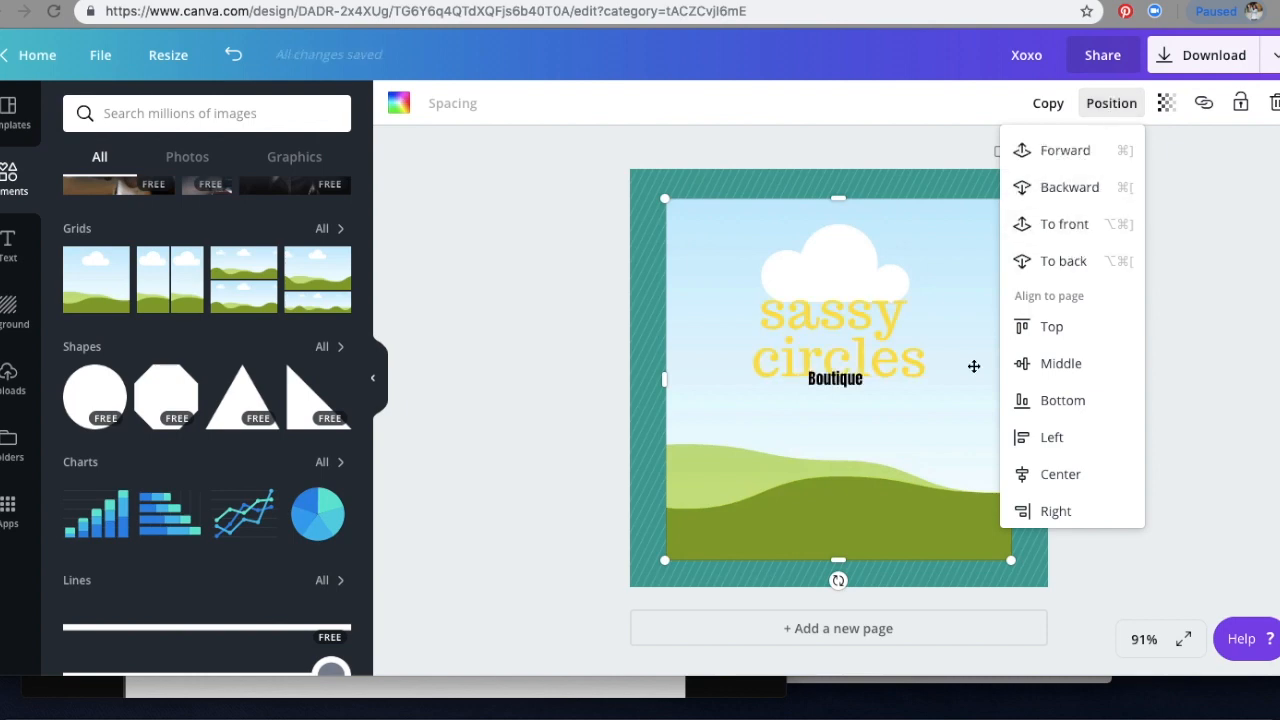
click(909, 454)
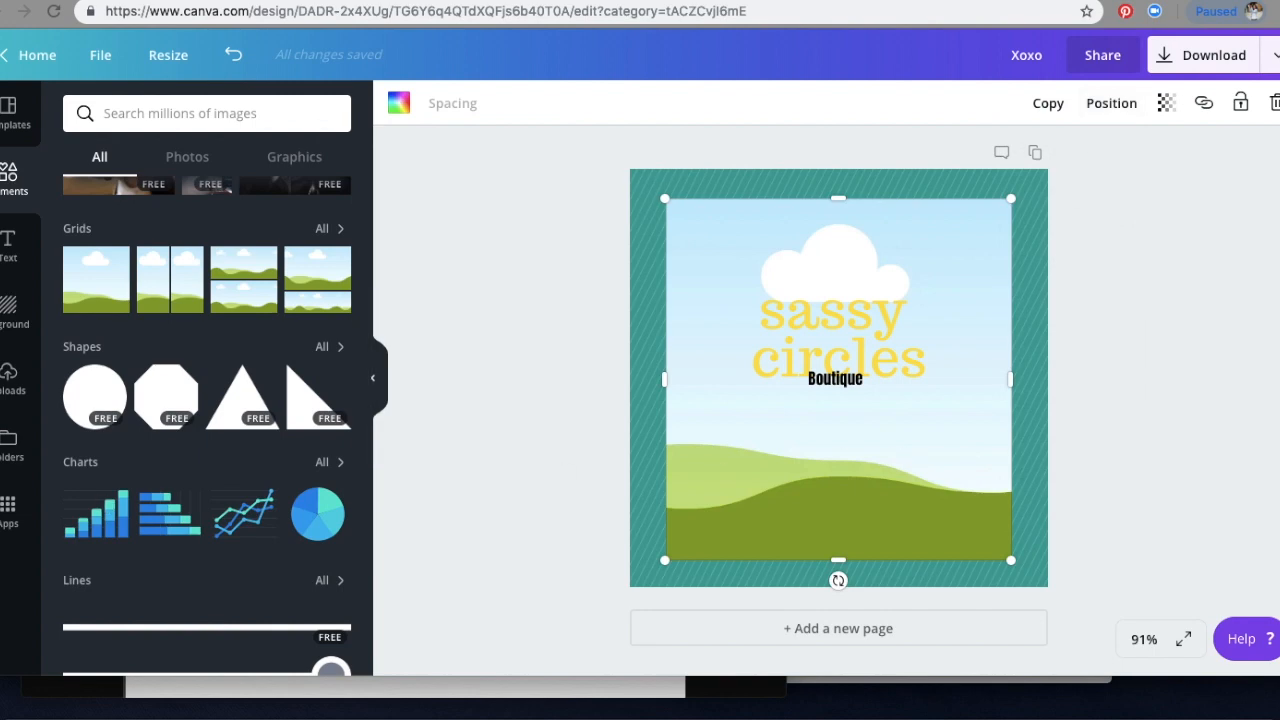
- Browse the uploaded images and the stock photo categories for a picture to fill the grid
click(7, 375)
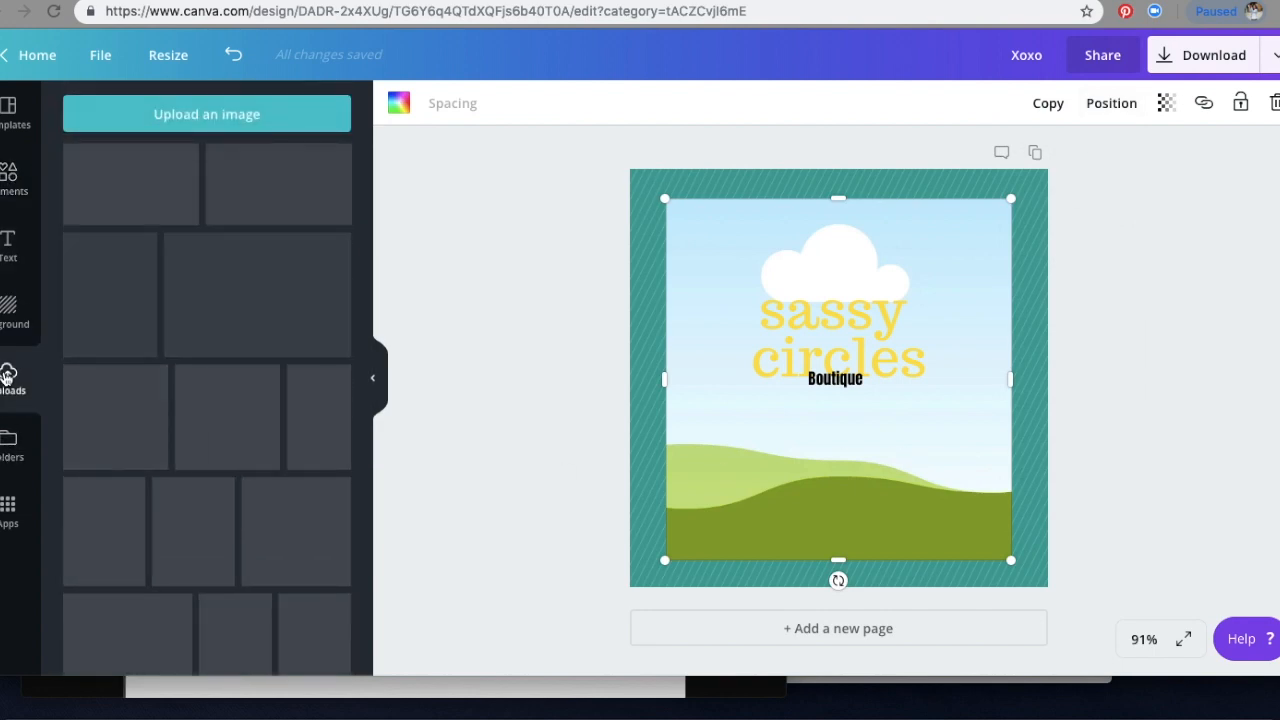
scroll(148, 477, down, 10)
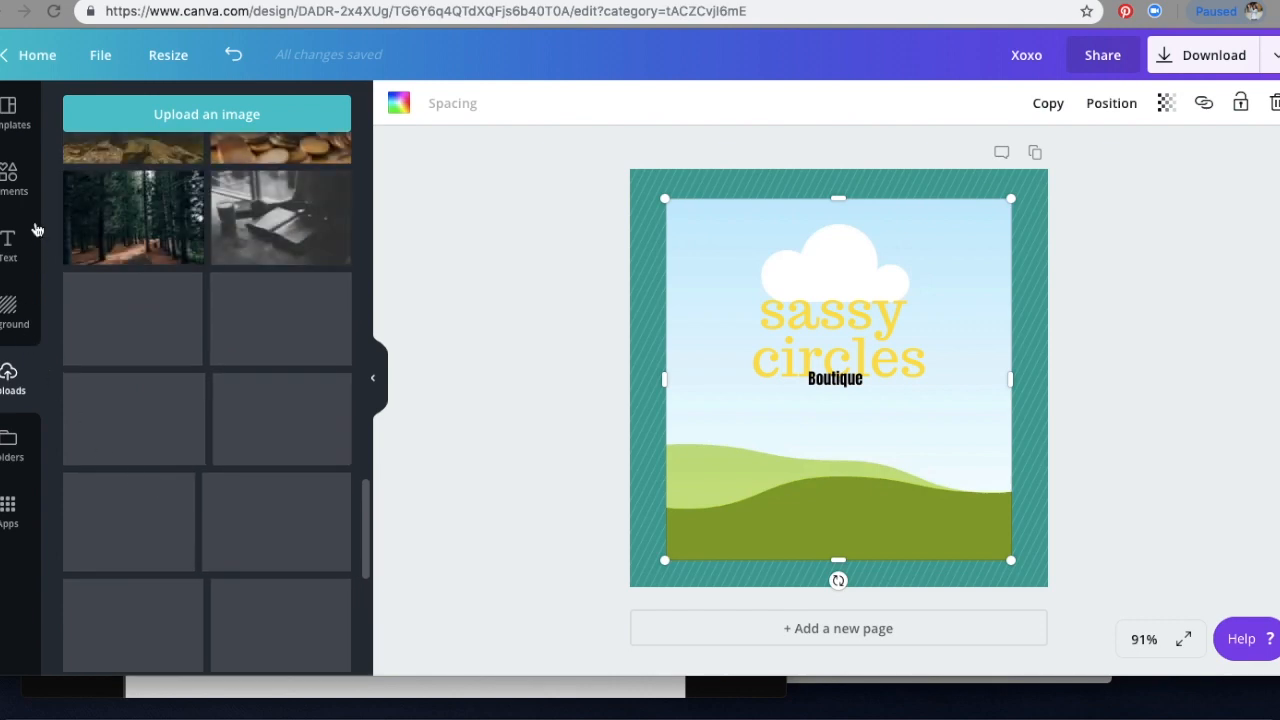
click(7, 124)
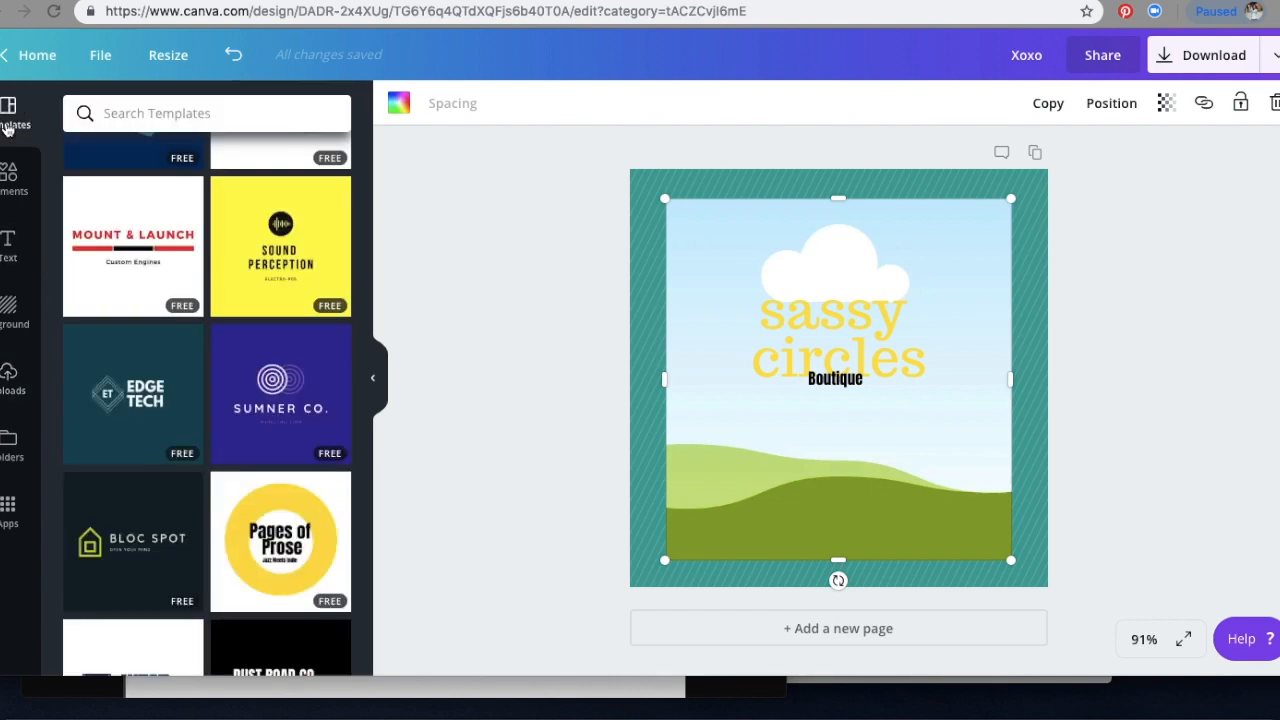
click(8, 178)
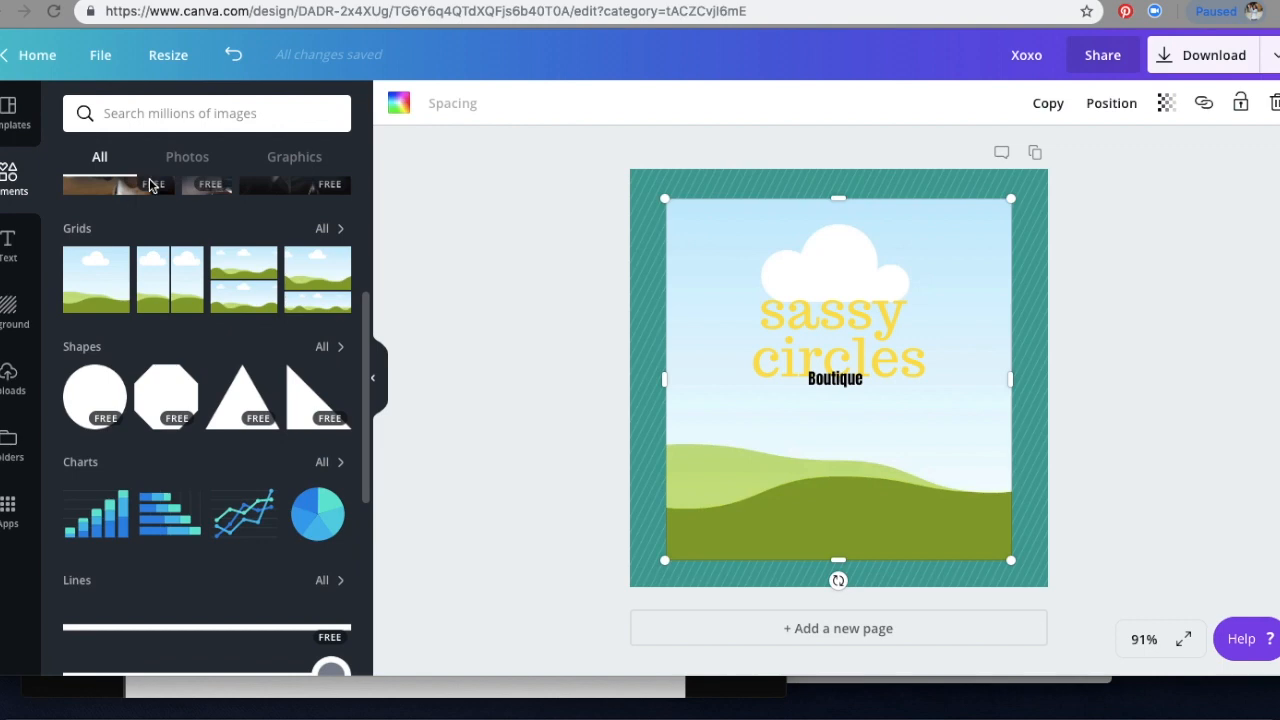
click(190, 160)
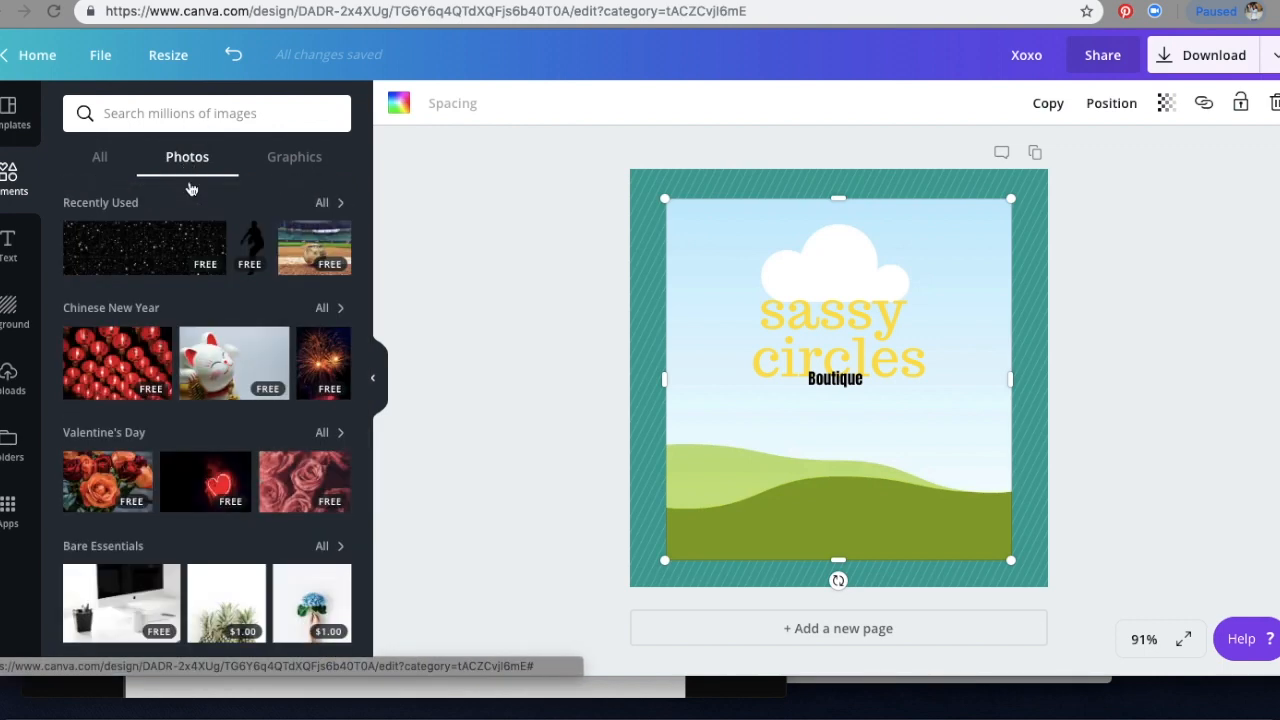
scroll(229, 381, down, 5)
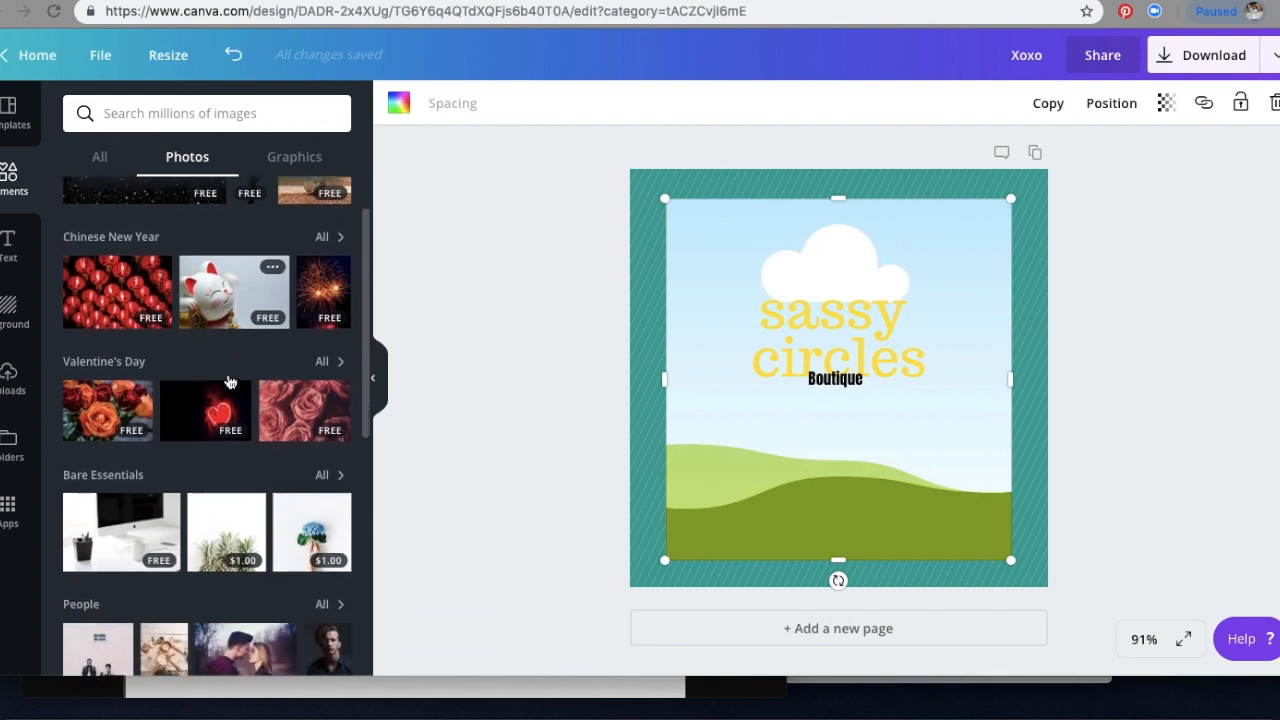
scroll(229, 381, down, 6)
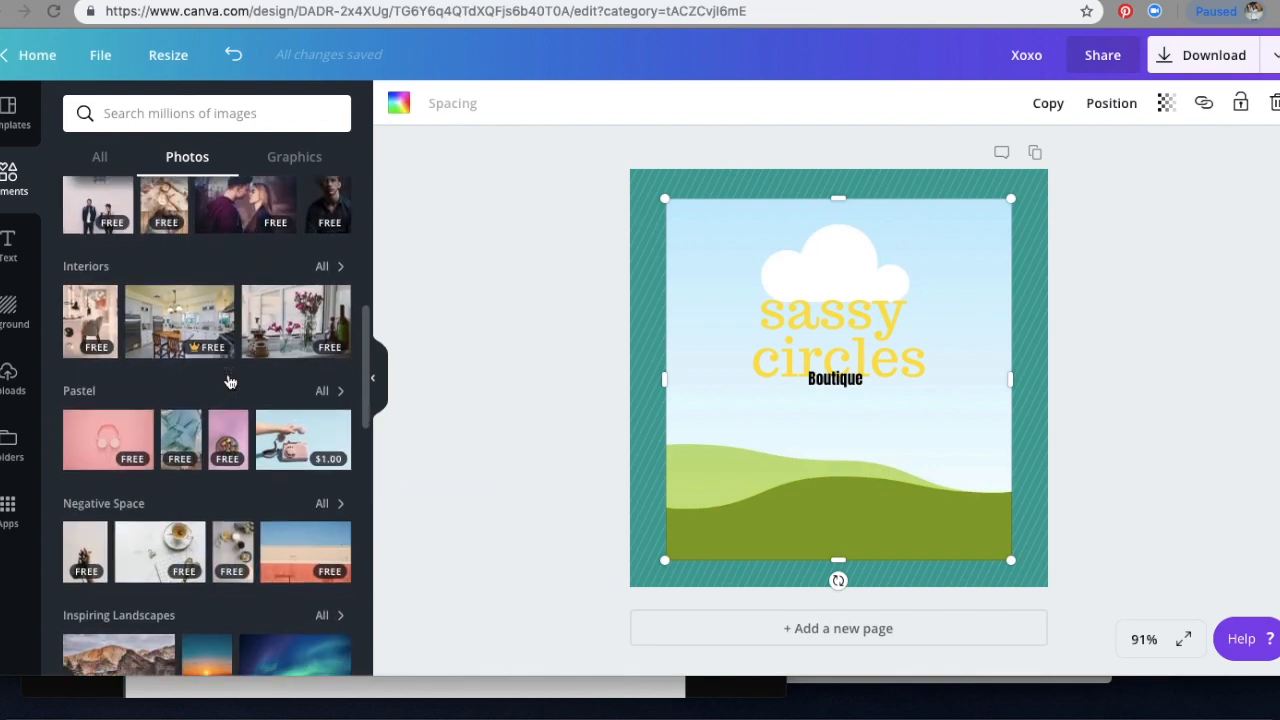
scroll(229, 381, down, 2)
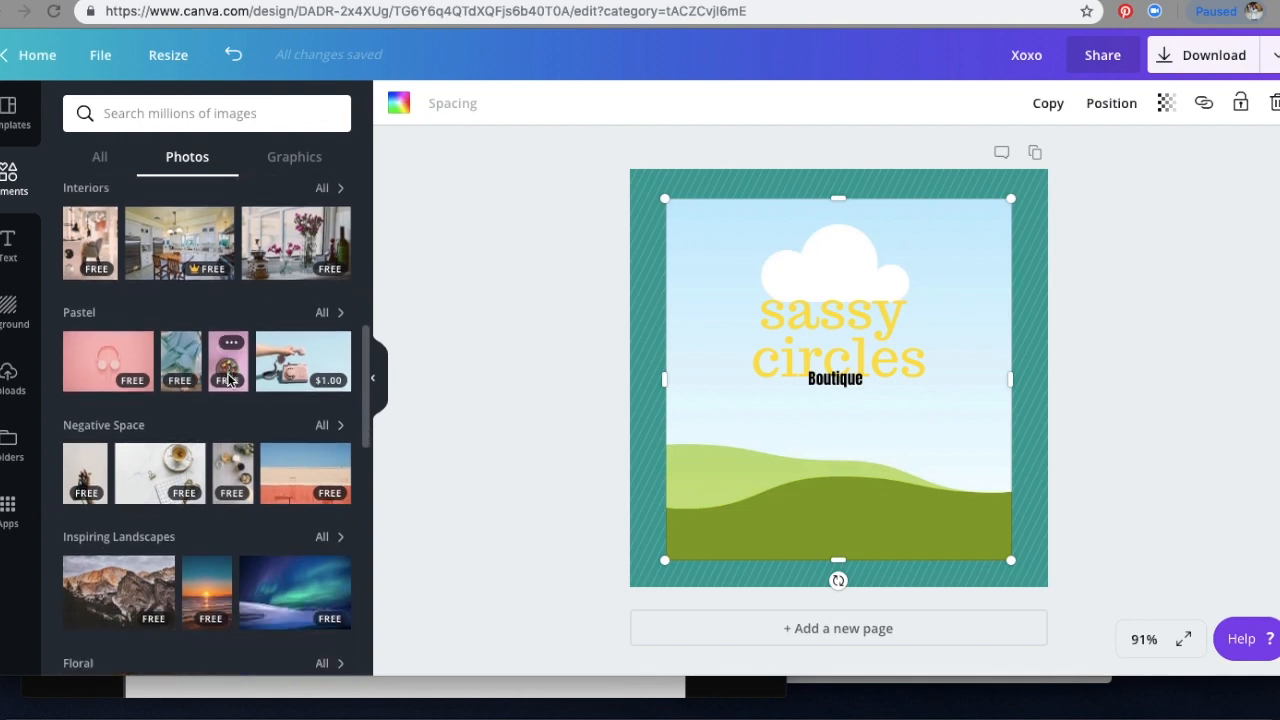
scroll(229, 378, down, 2)
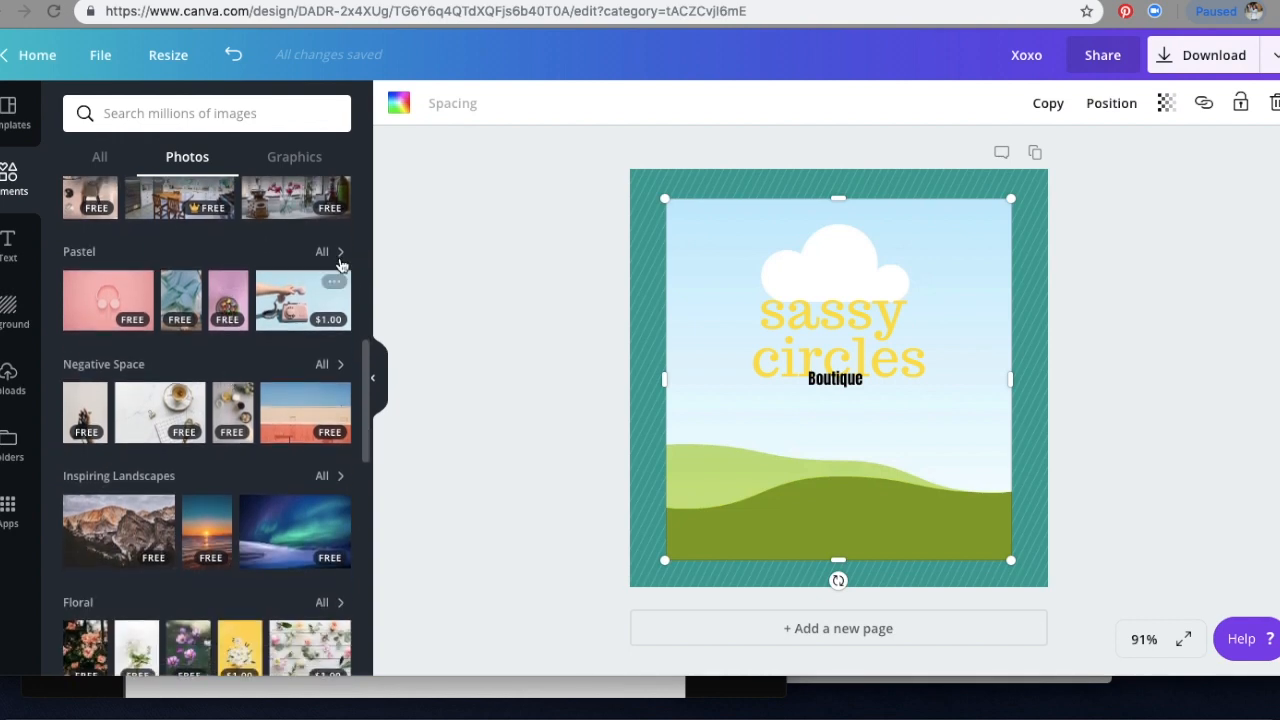
scroll(233, 424, down, 10)
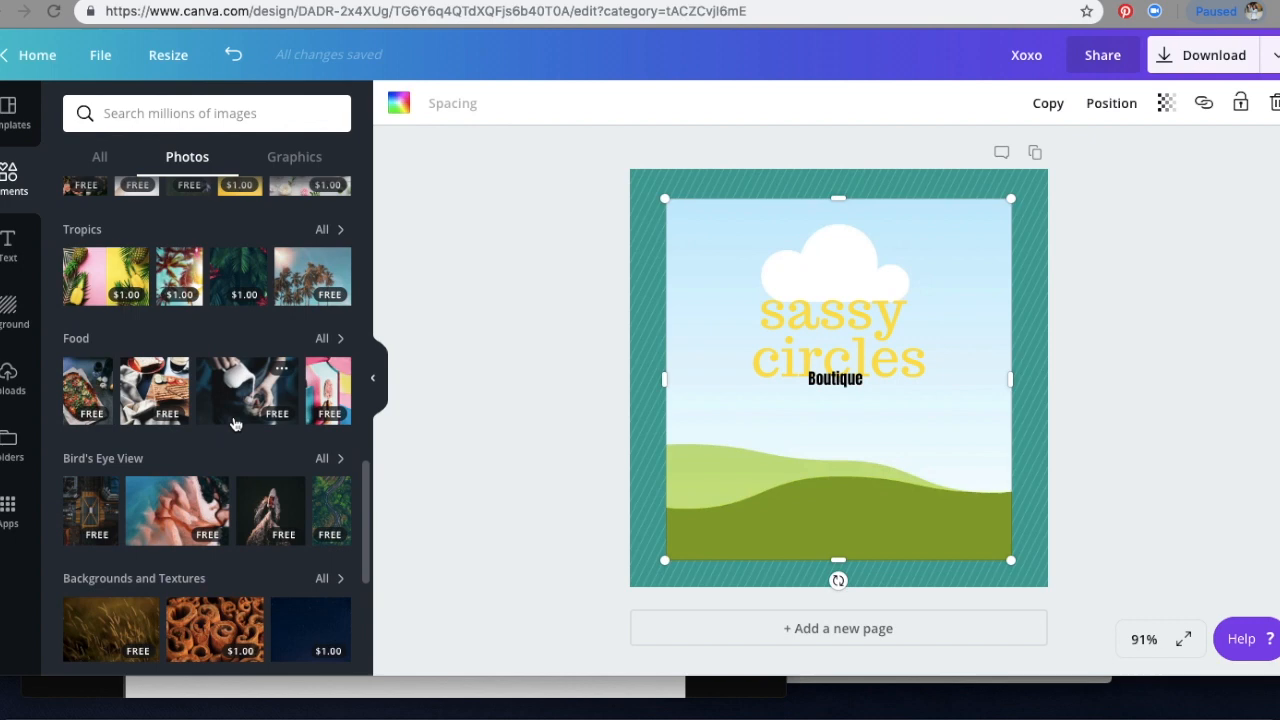
scroll(233, 424, up, 7)
- Search the stock photos for "shapes" and look through the results
click(253, 113)
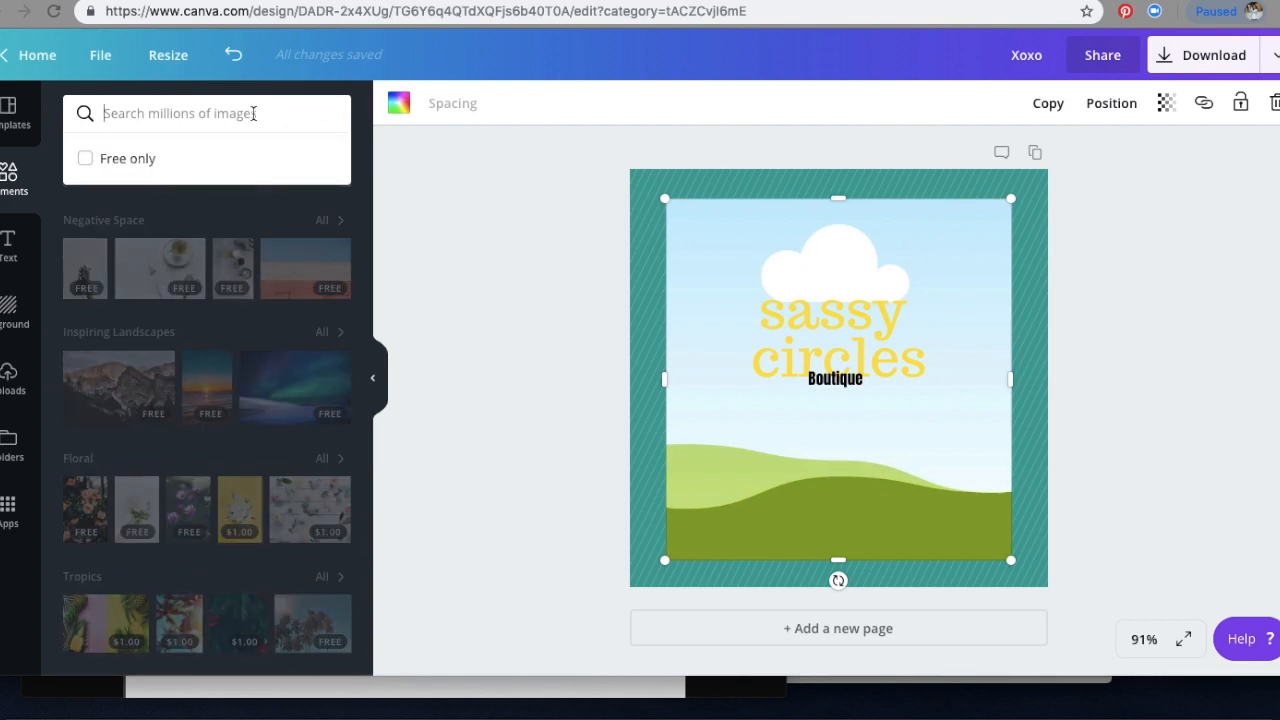
text(shapes)
key(Return)
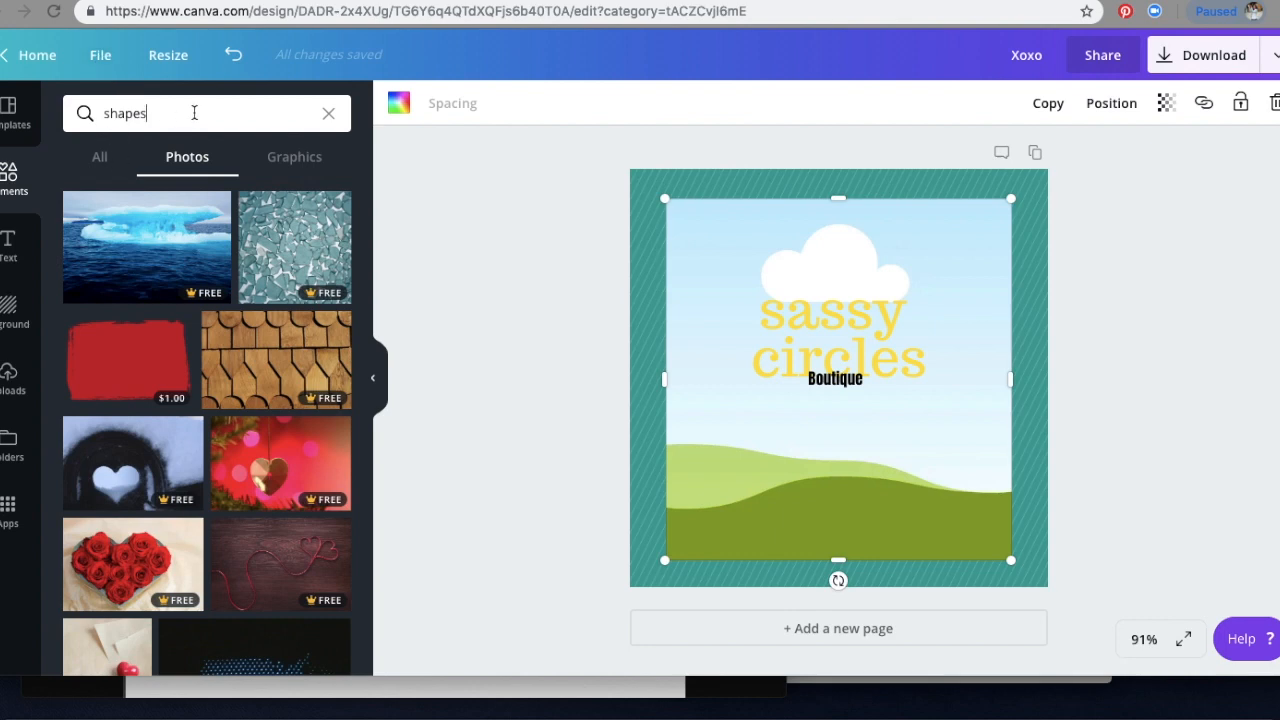
scroll(216, 300, down, 10)
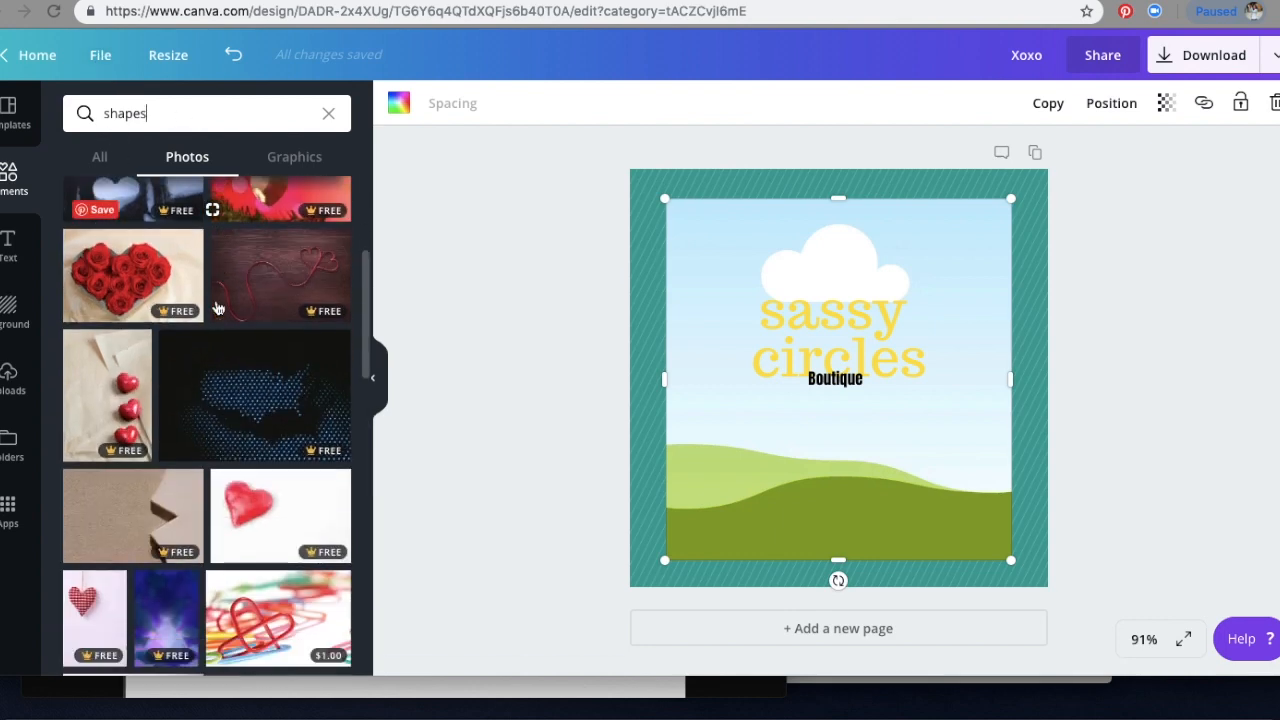
scroll(216, 306, down, 4)
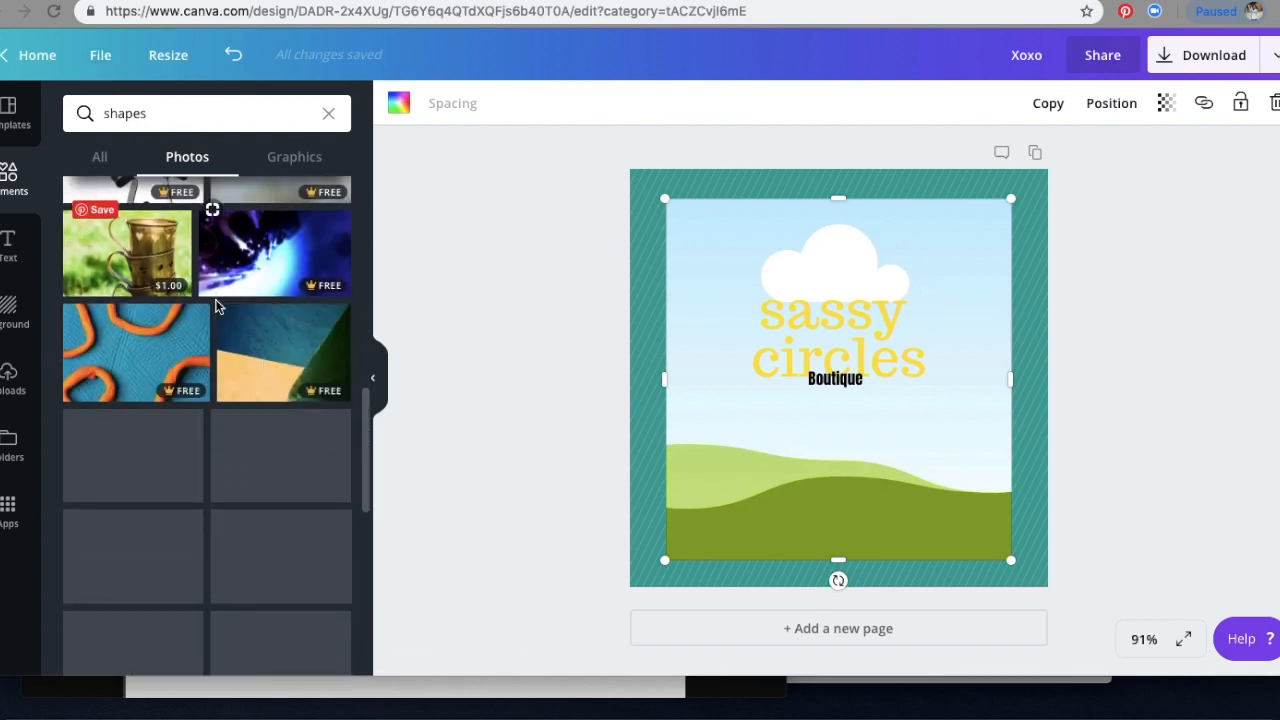
scroll(215, 305, down, 5)
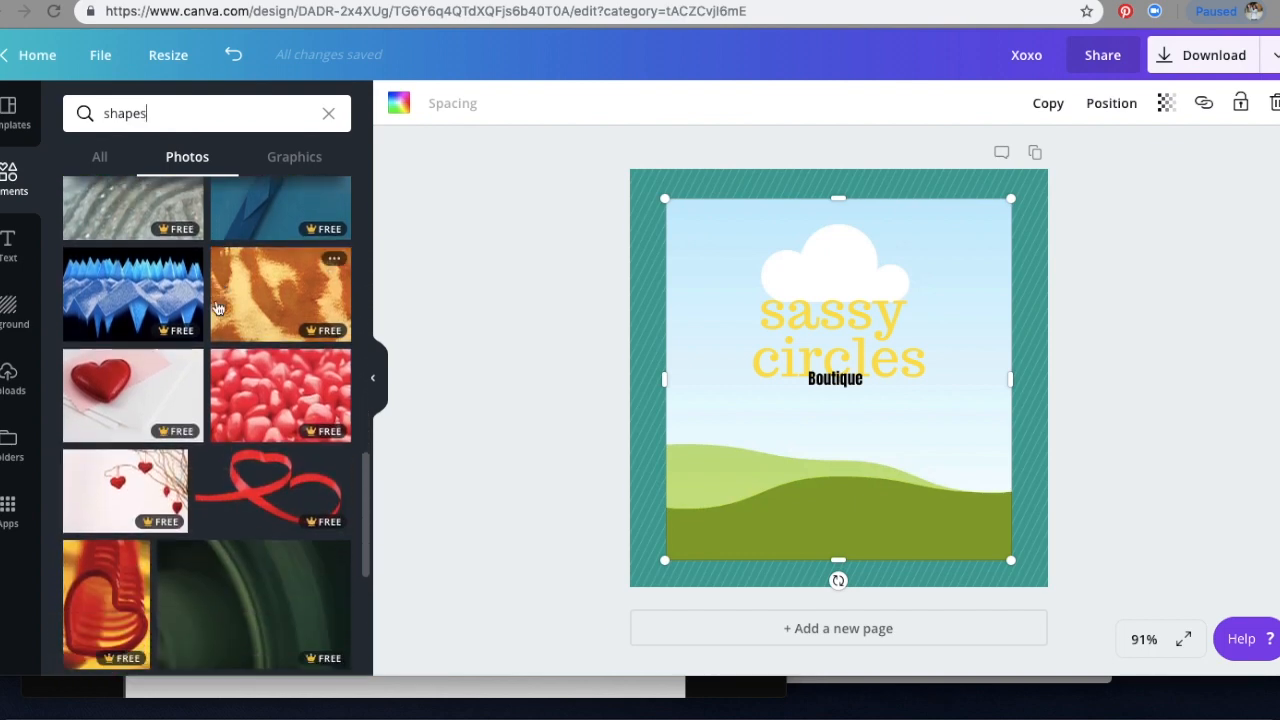
- Search the stock photos for "clothing" and fill the grid with the free close-up photo of clothes on wooden hangers
click(328, 113)
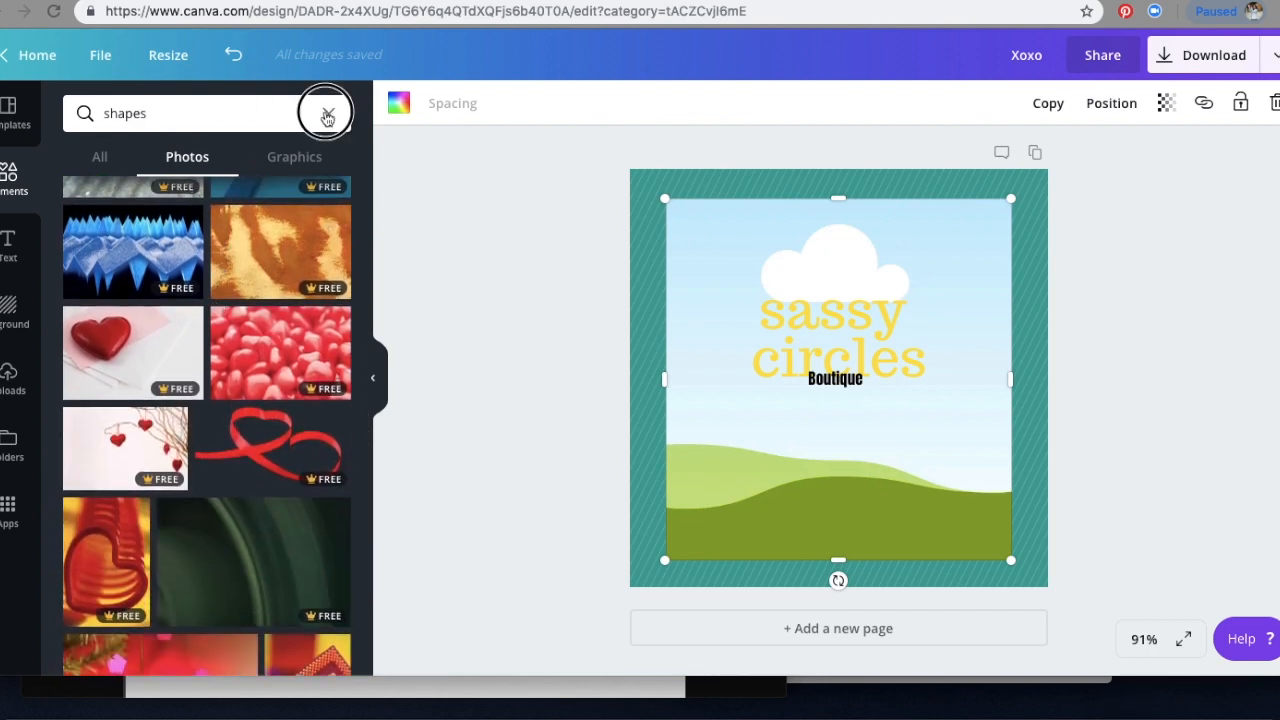
text(clothing)
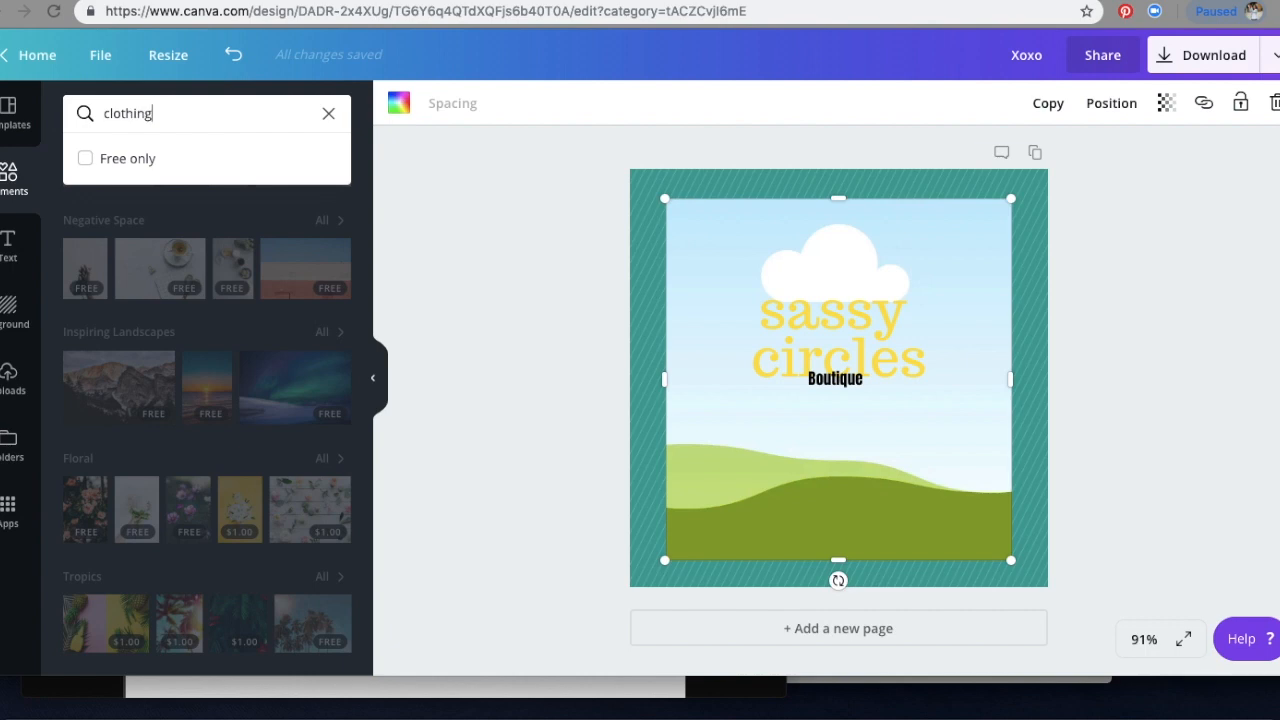
key(Return)
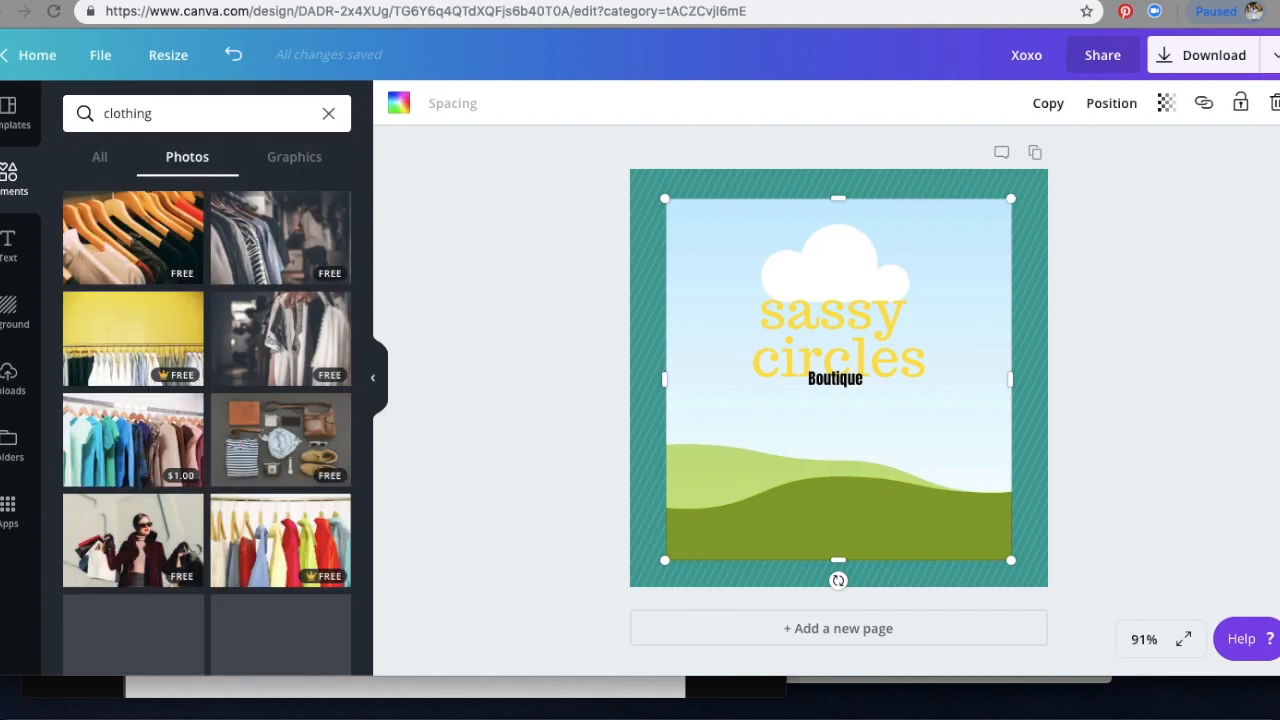
drag(163, 251, 785, 447)
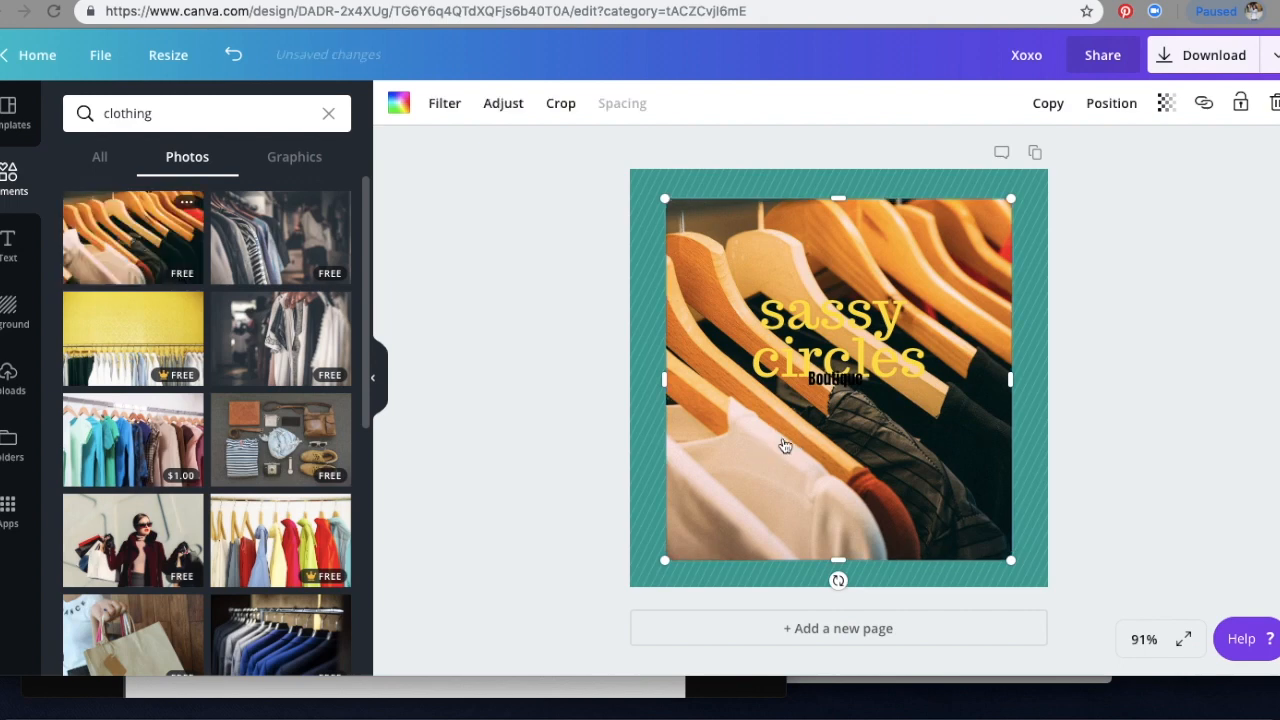
- Move the "Boutique" text just below "sassy circles" and set its font size to 21
drag(849, 381, 849, 411)
click(578, 102)
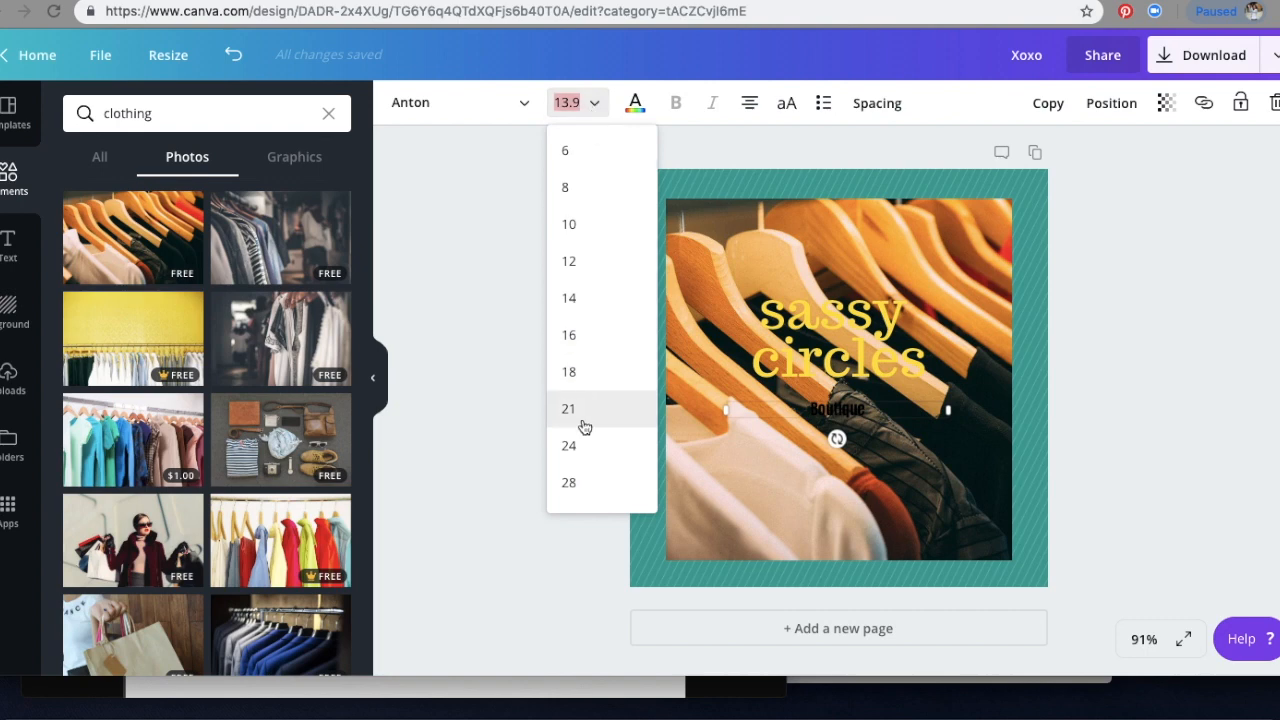
click(569, 408)
click(853, 340)
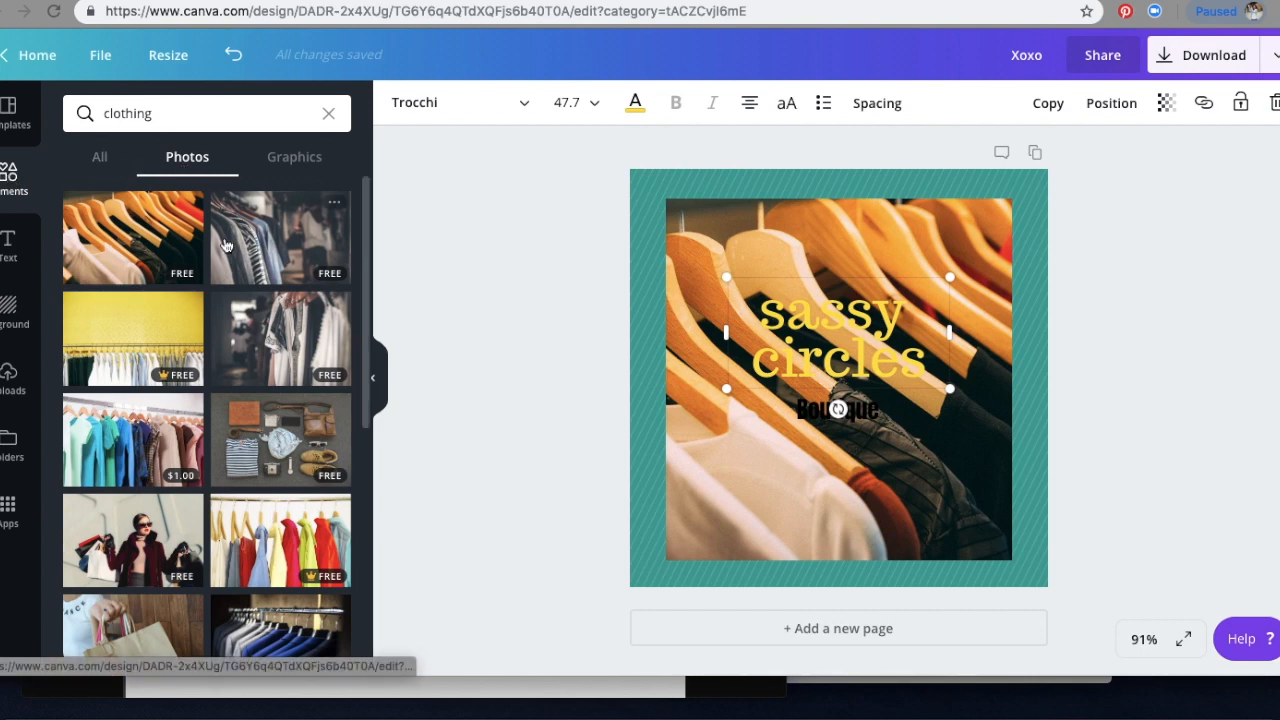
- Clear the "clothing" search and open the full Shapes collection among all elements
click(100, 160)
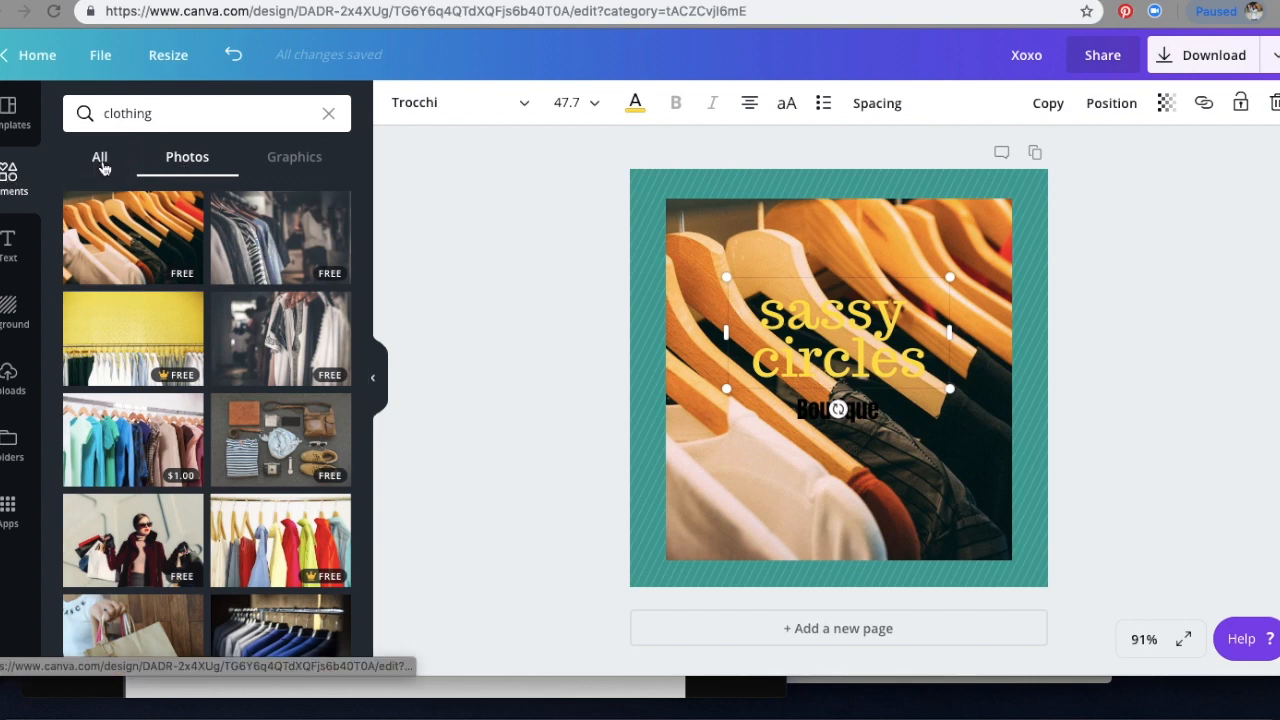
click(329, 116)
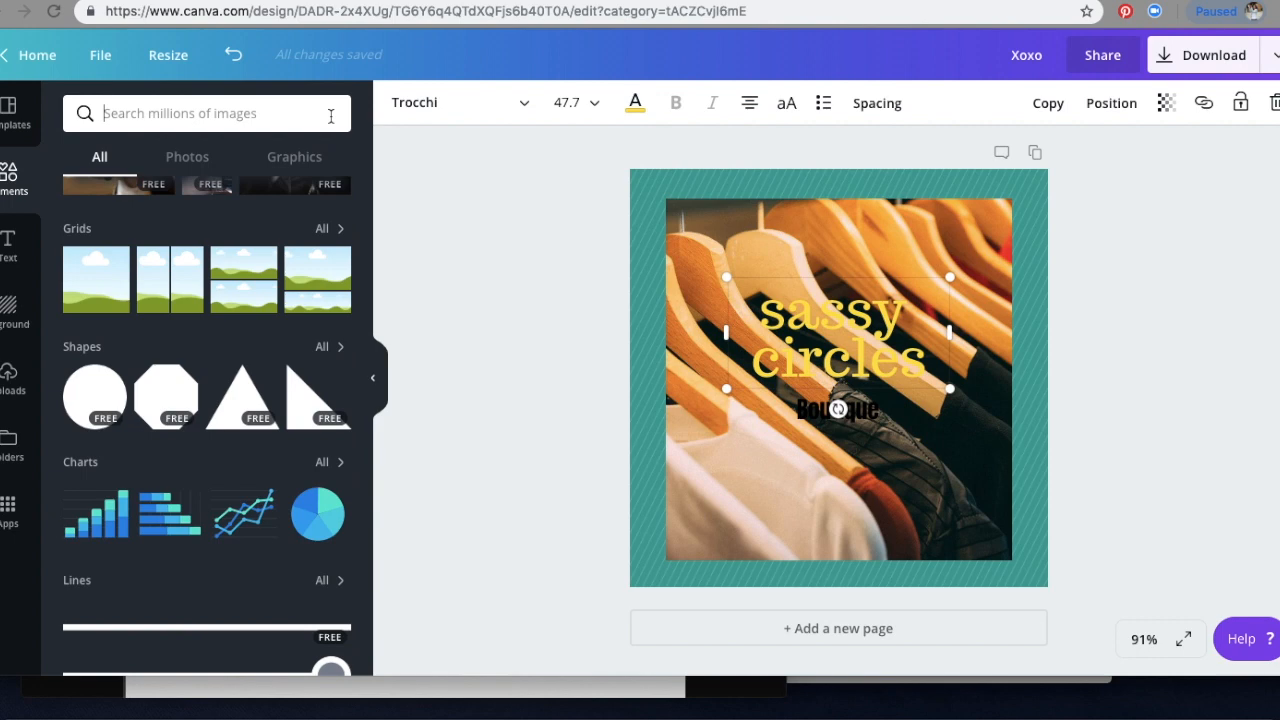
scroll(214, 340, down, 5)
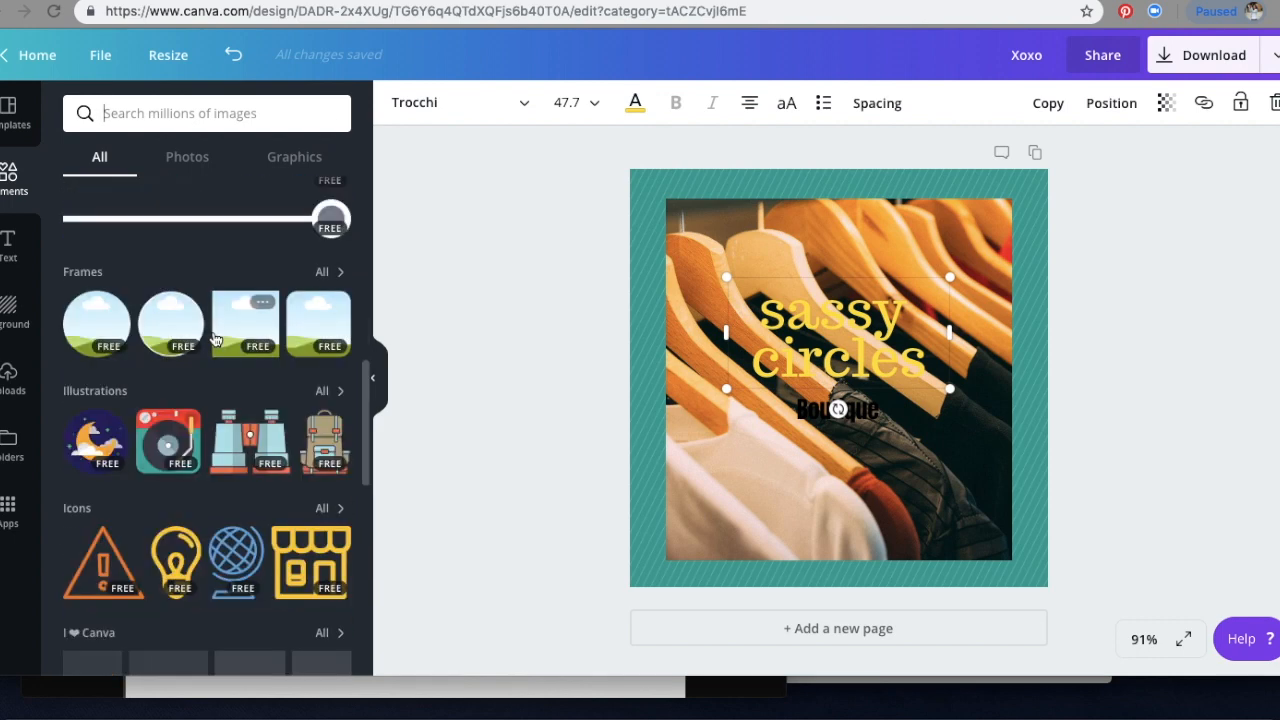
scroll(214, 340, up, 3)
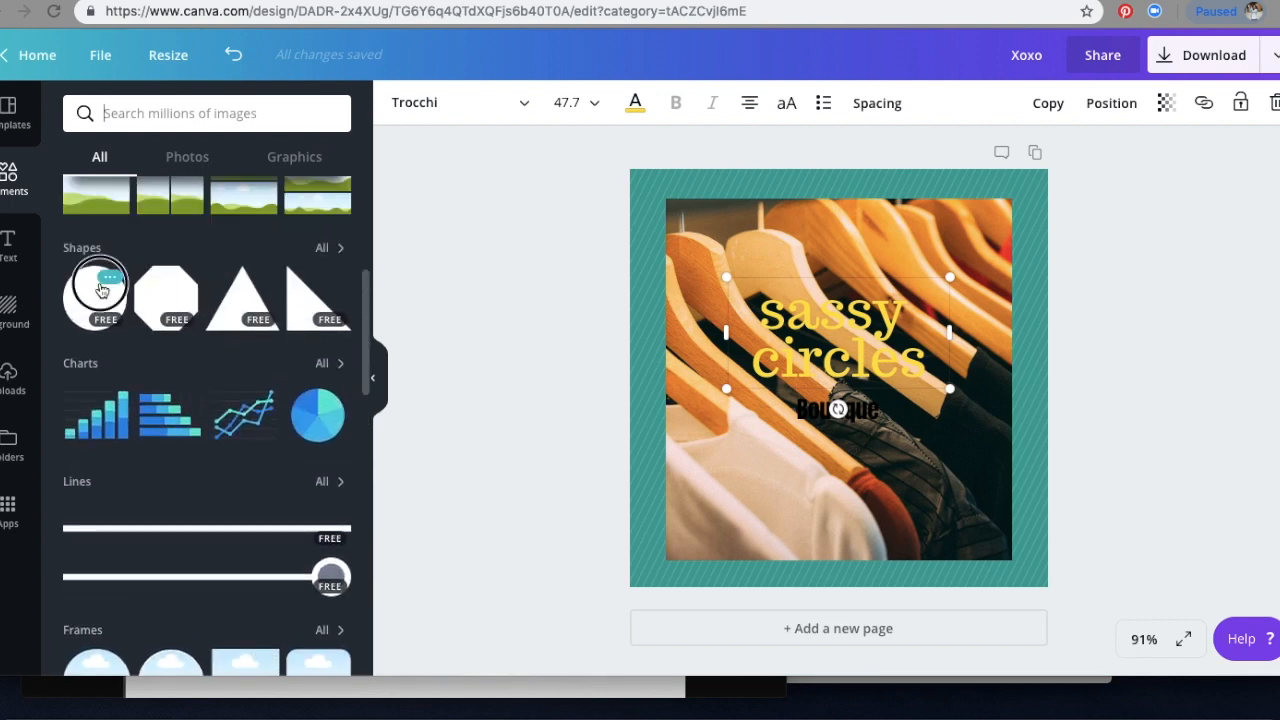
click(108, 278)
click(185, 266)
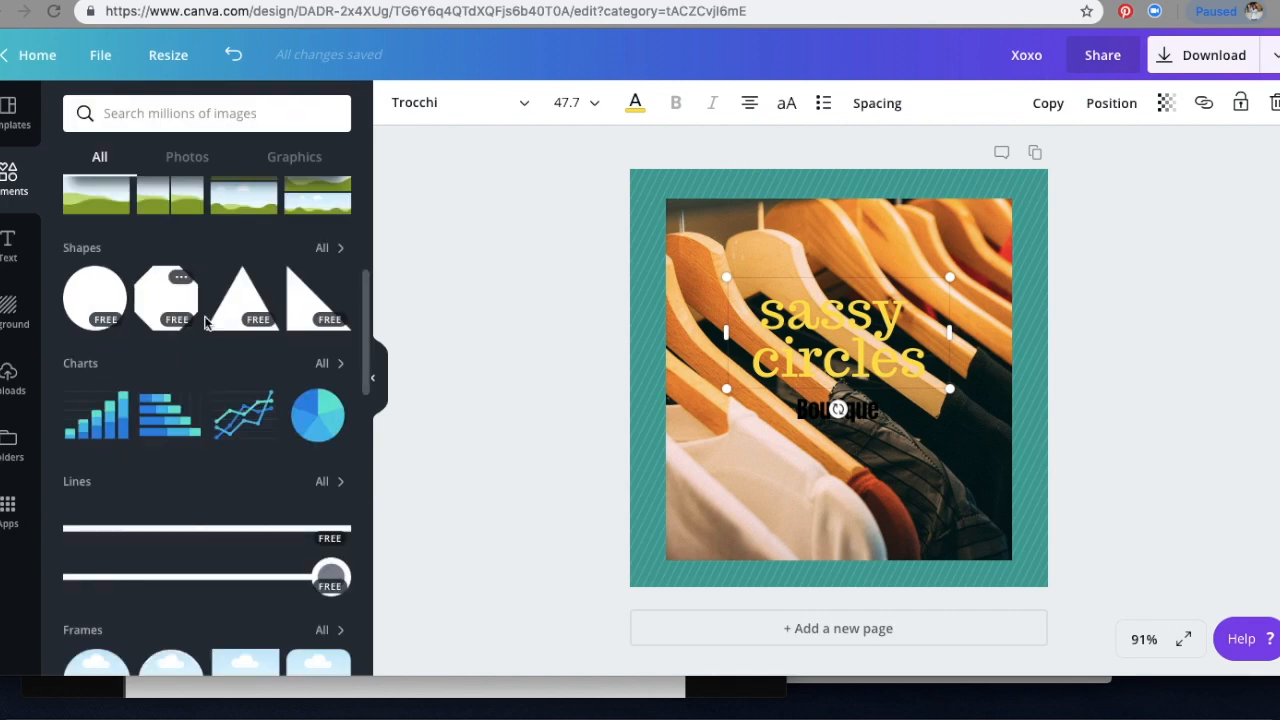
click(338, 250)
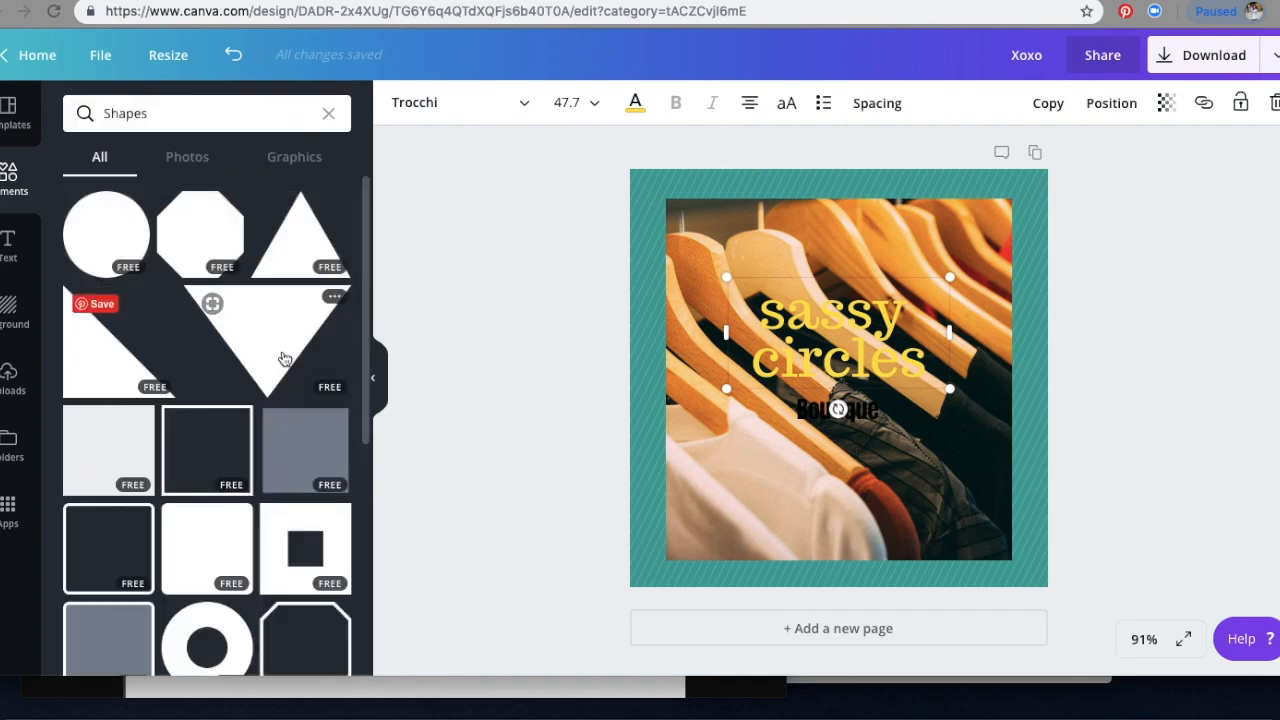
- Try a gray square with a white border over the photo and delete it
click(305, 450)
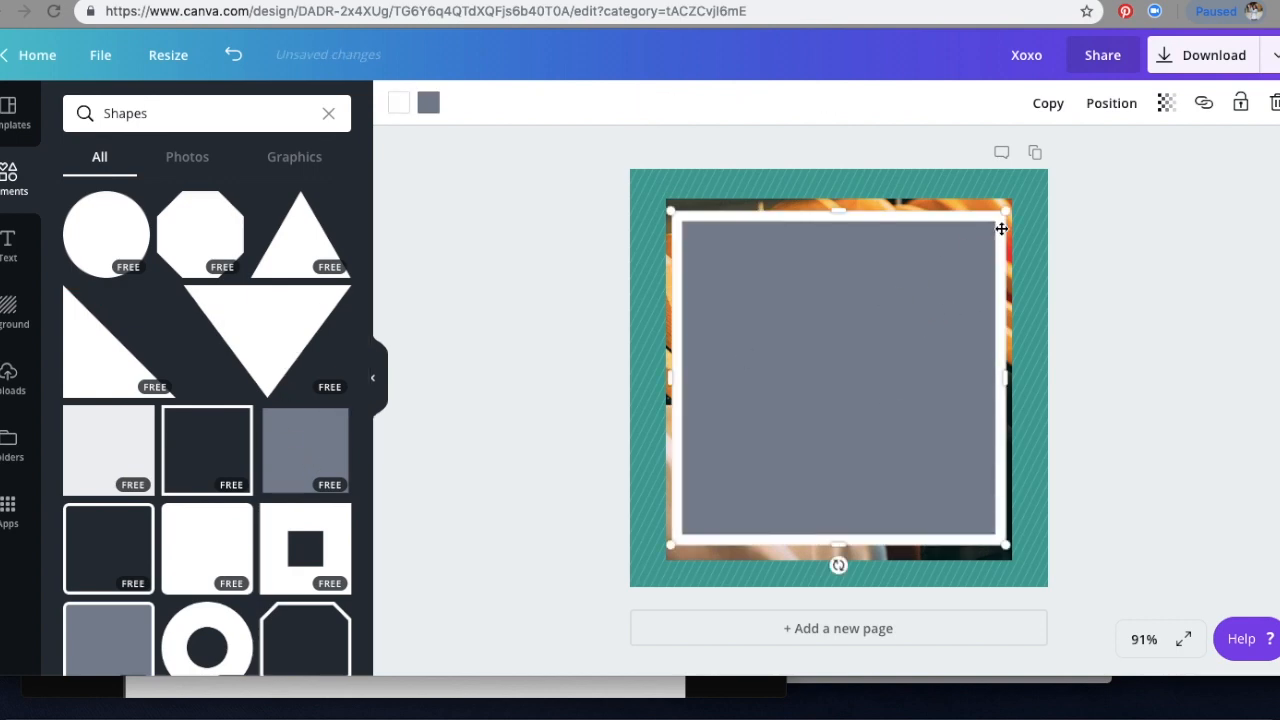
click(292, 430)
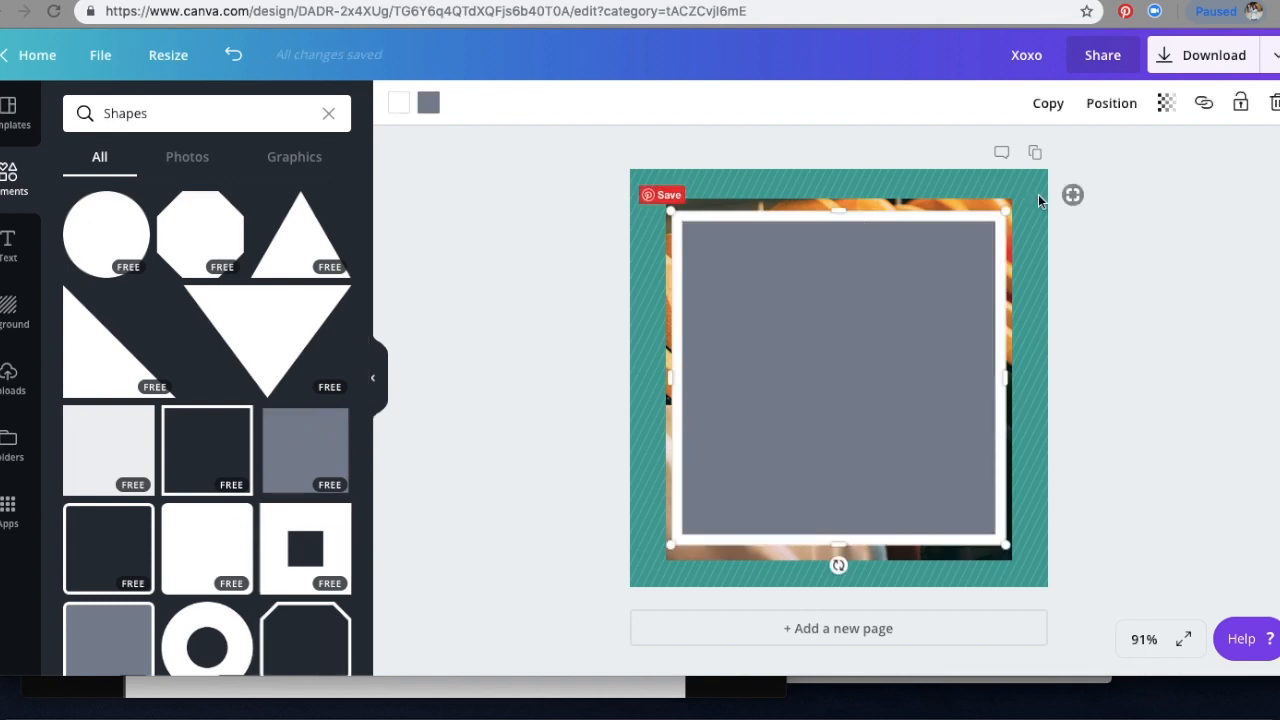
click(1274, 103)
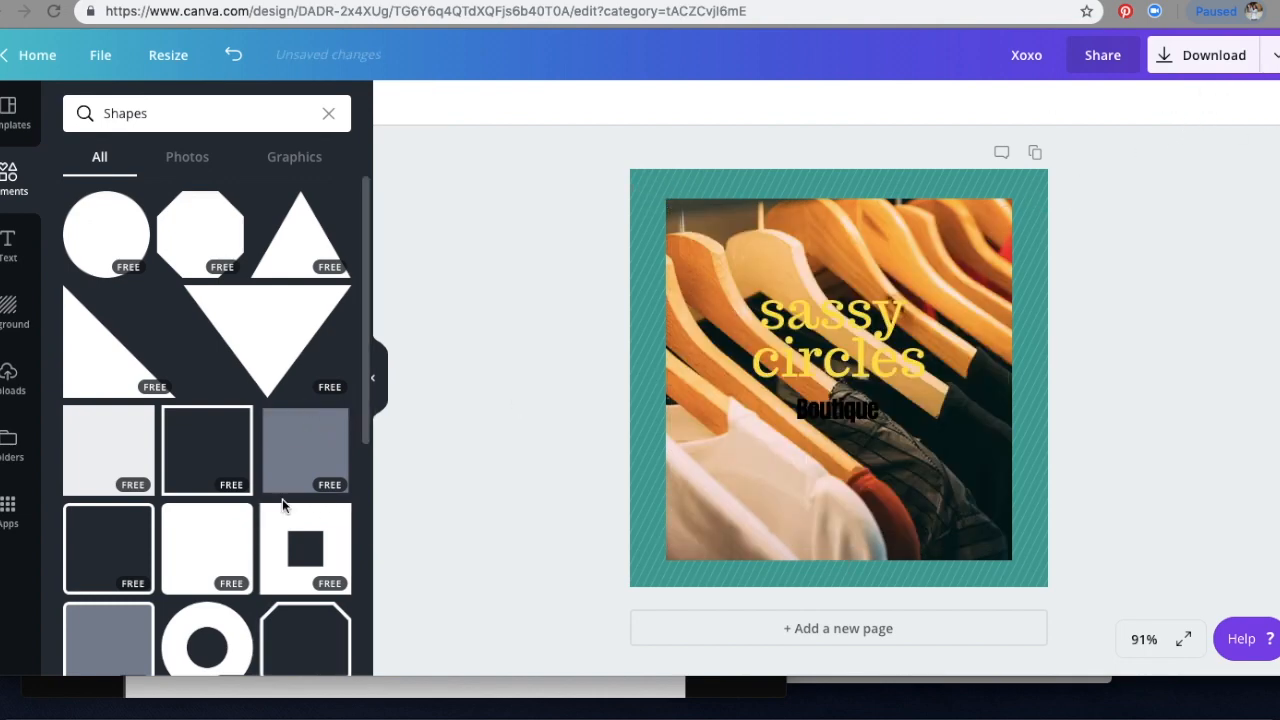
- Try a gray rounded square with a white border over the photo at transparency 36, and delete it
scroll(282, 499, down, 3)
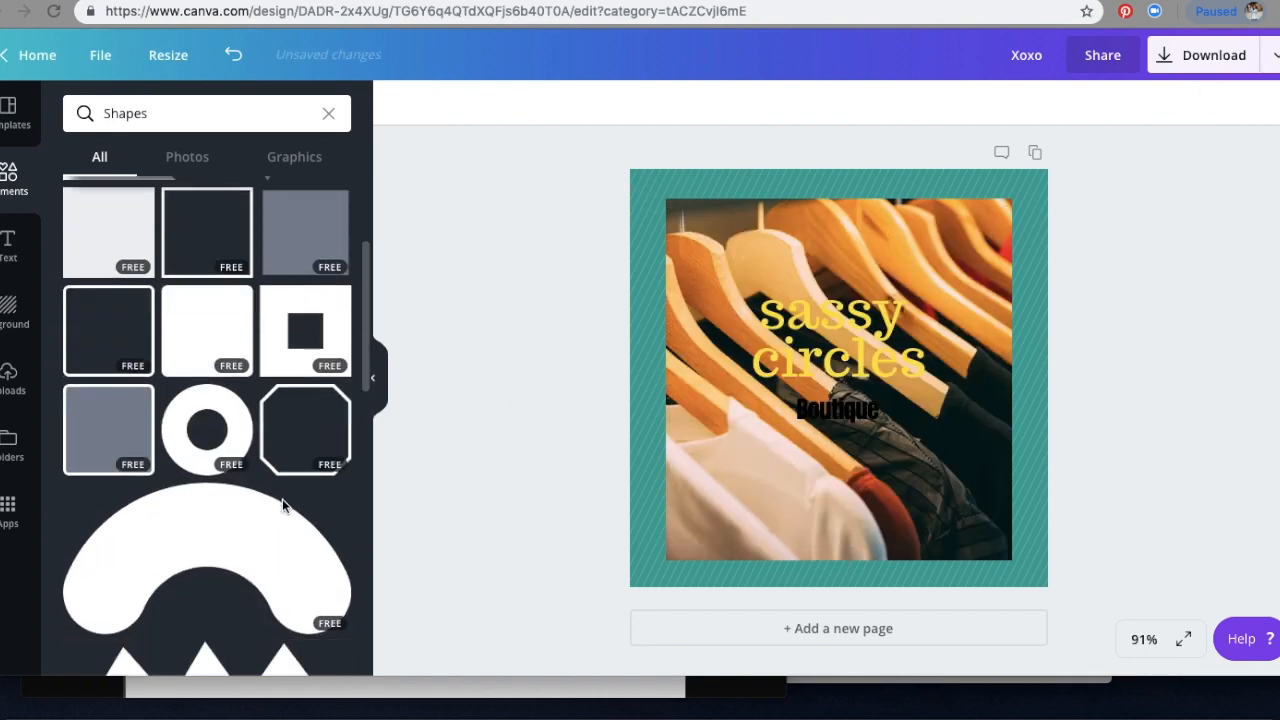
click(106, 405)
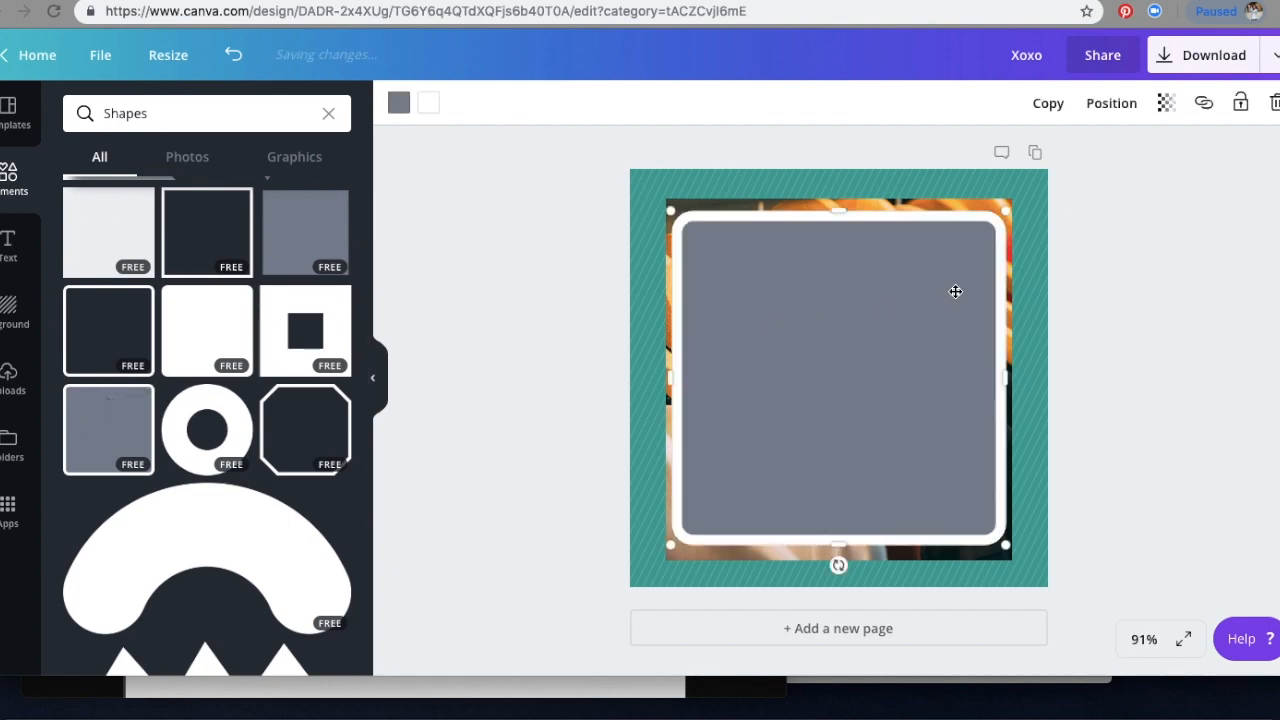
click(1165, 108)
drag(1125, 152, 1041, 166)
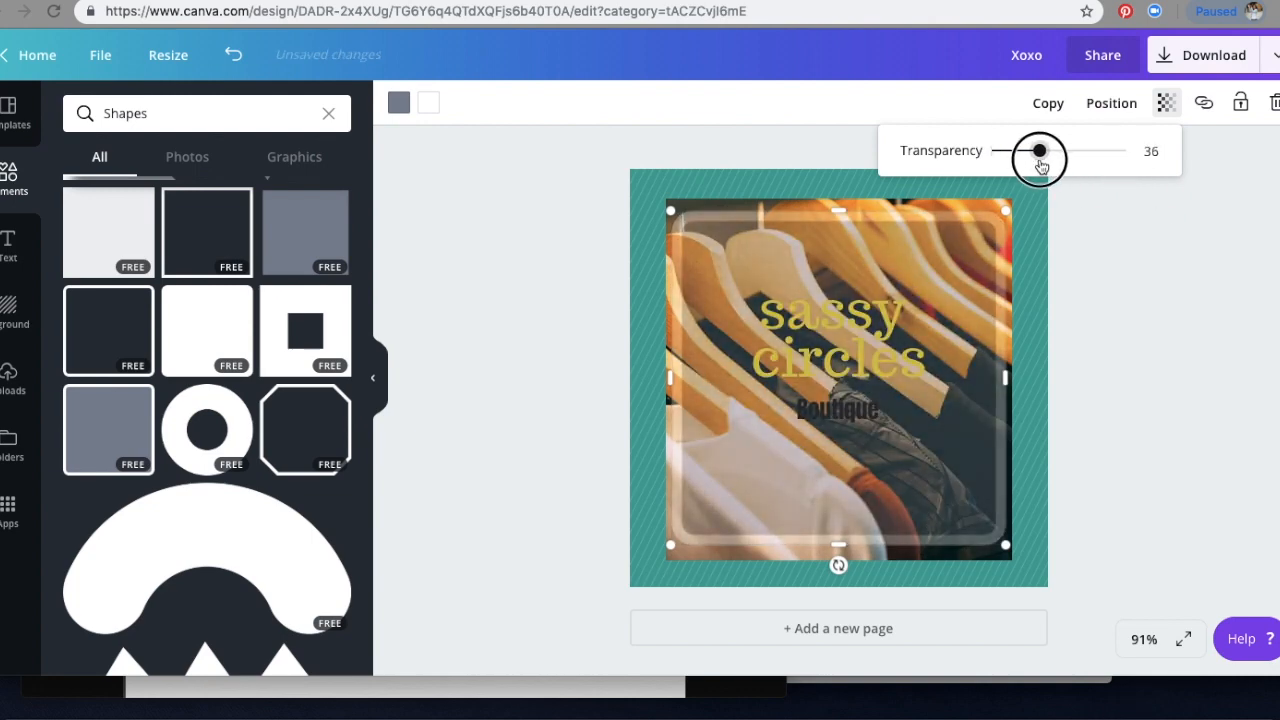
click(1219, 168)
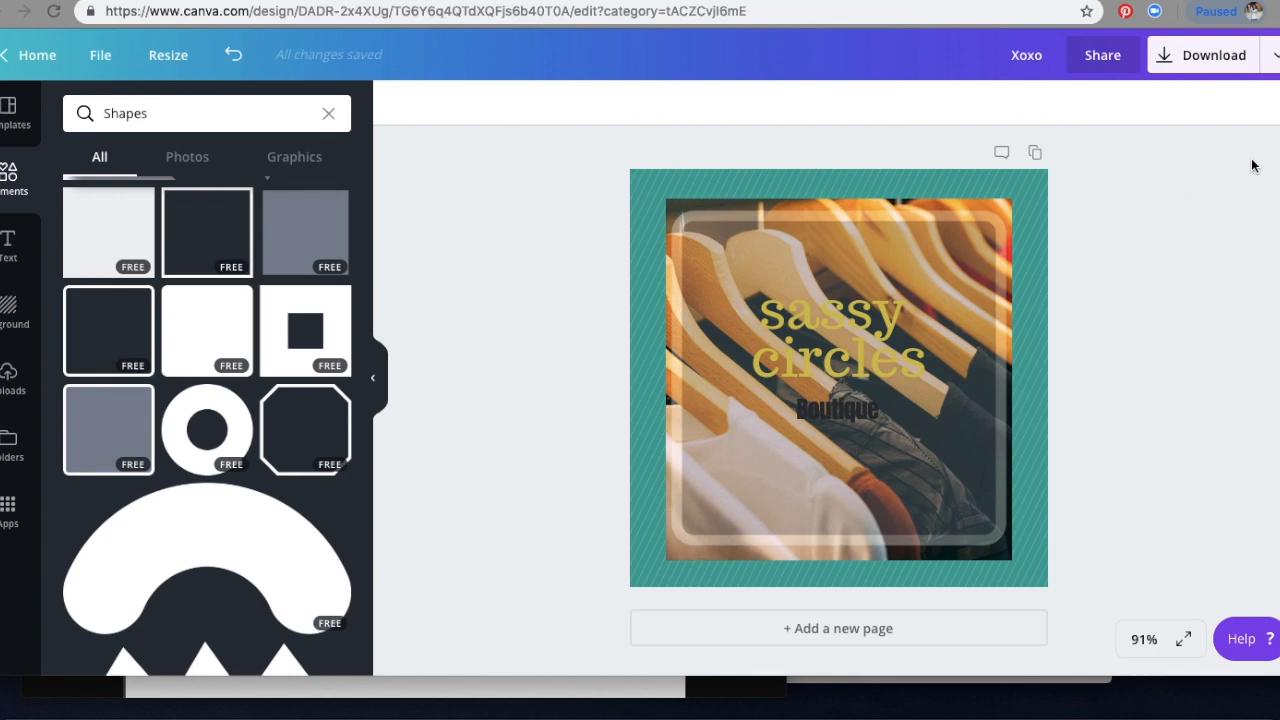
click(932, 309)
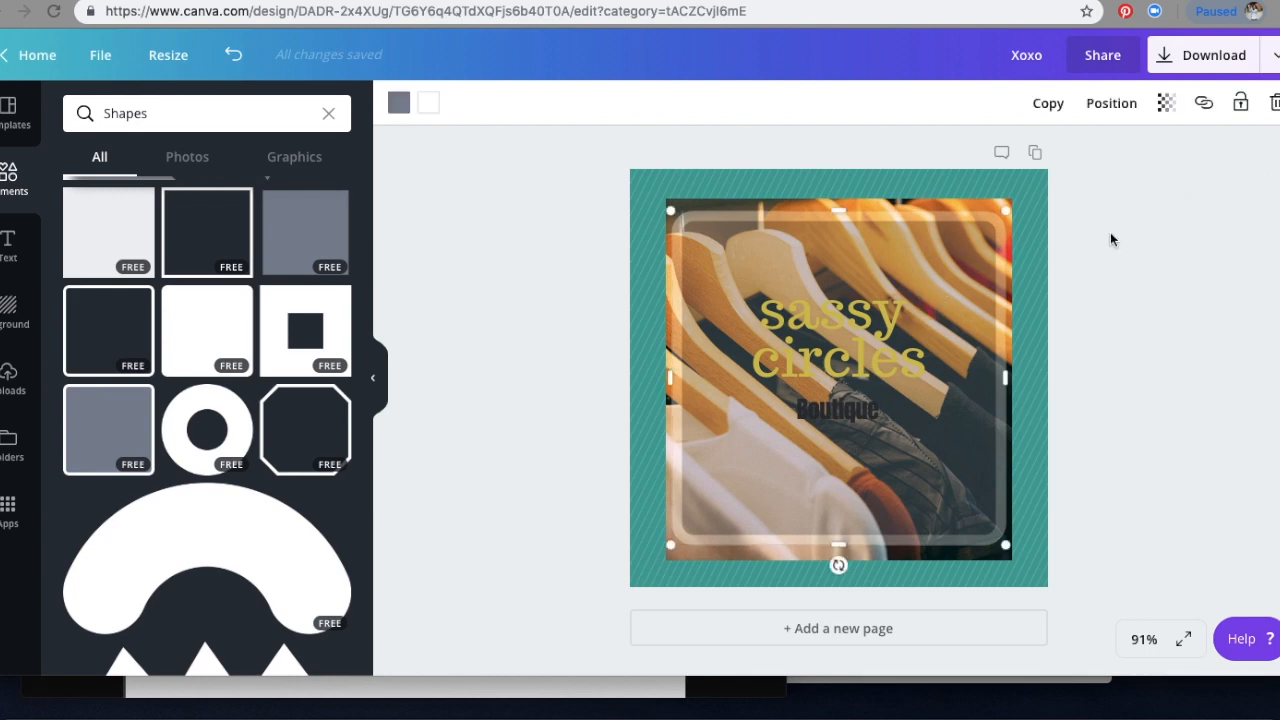
click(1274, 104)
- Try a white rounded square over the photo at transparency 59, enlarge it slightly, and delete it
click(826, 343)
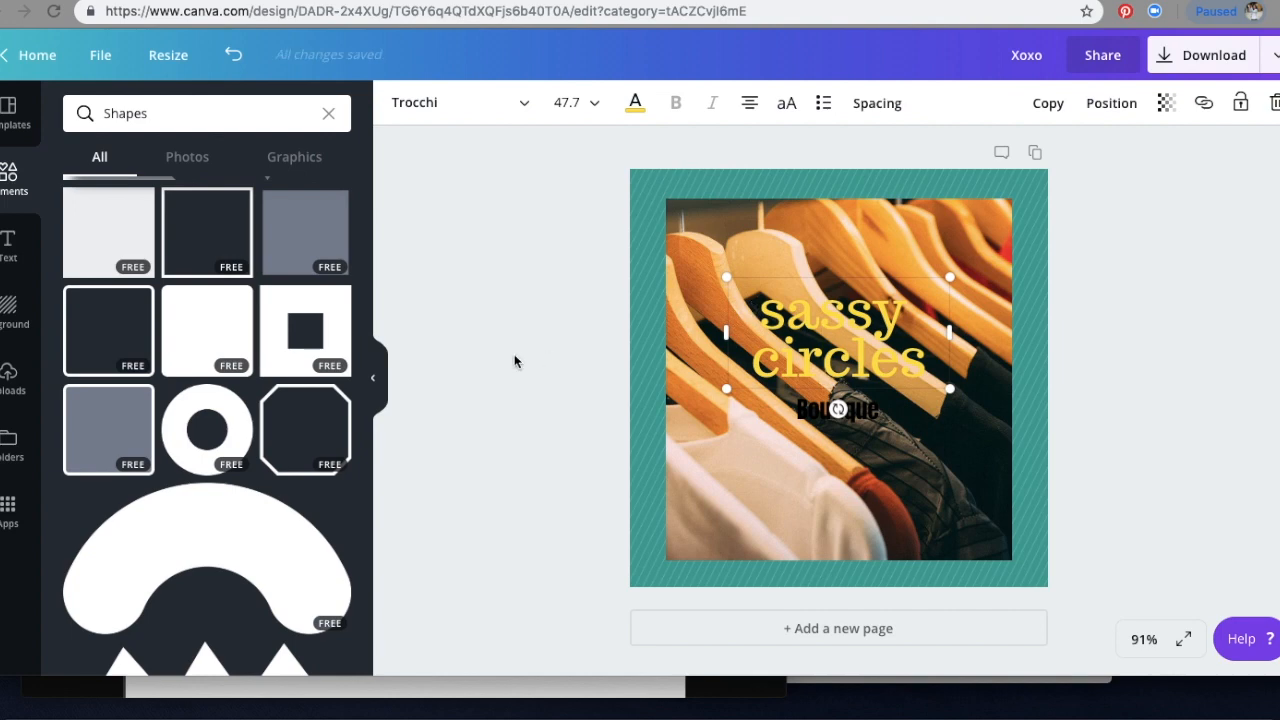
click(217, 335)
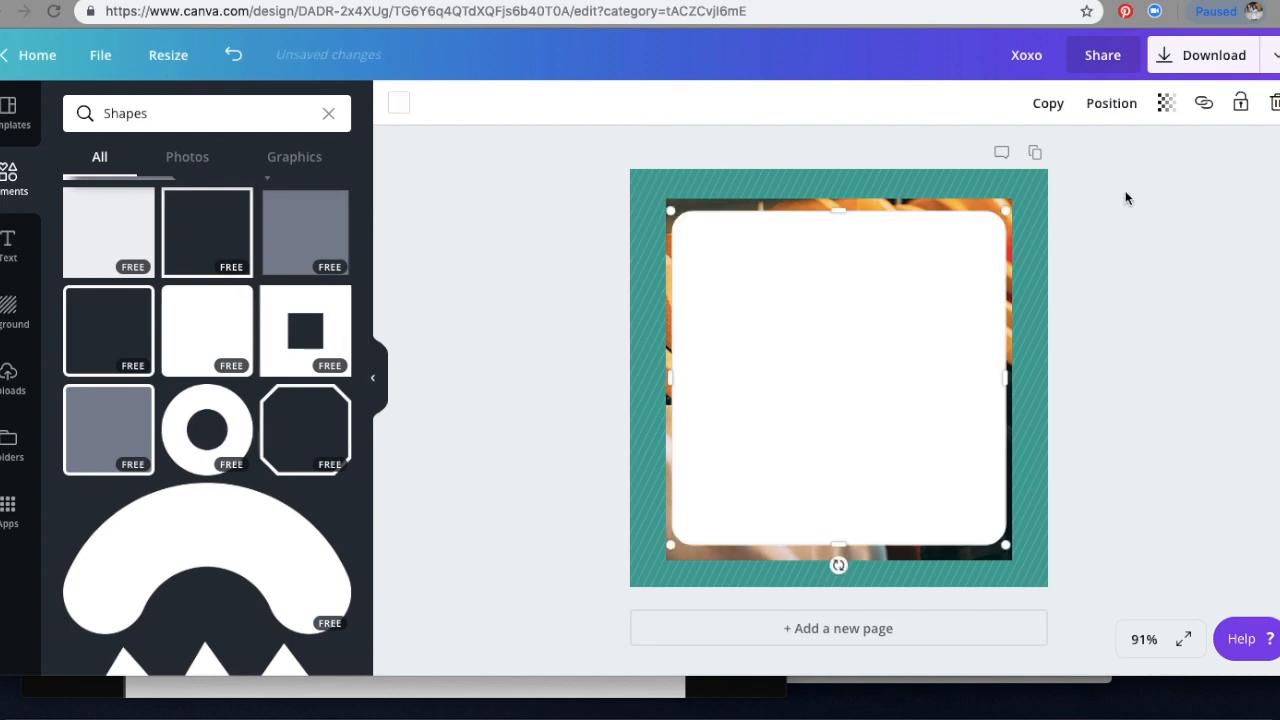
click(1164, 106)
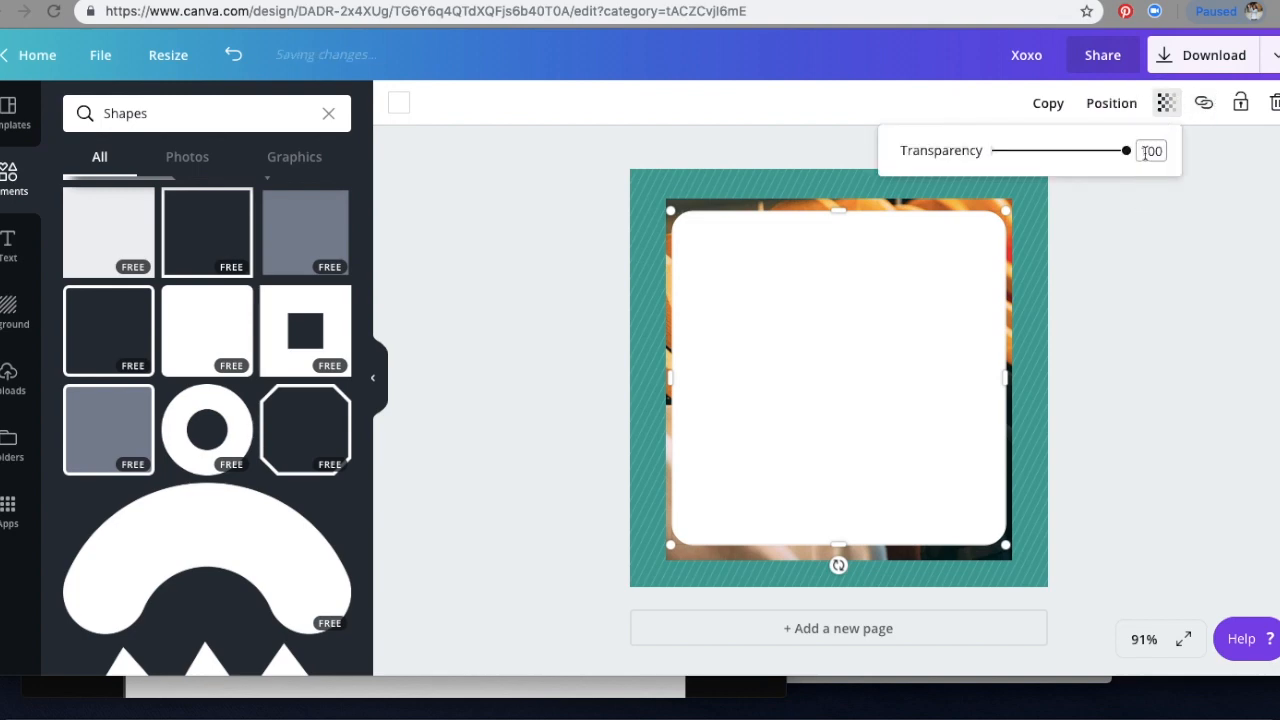
drag(1128, 163, 1069, 154)
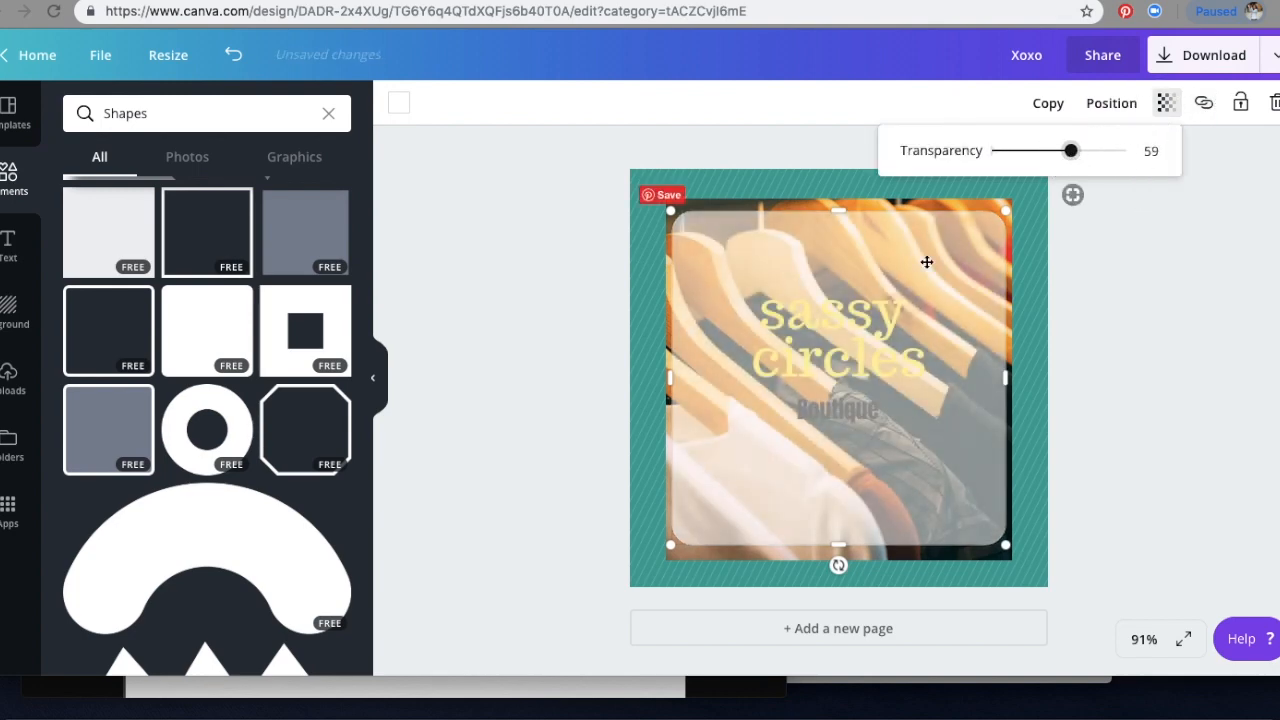
drag(669, 213, 660, 207)
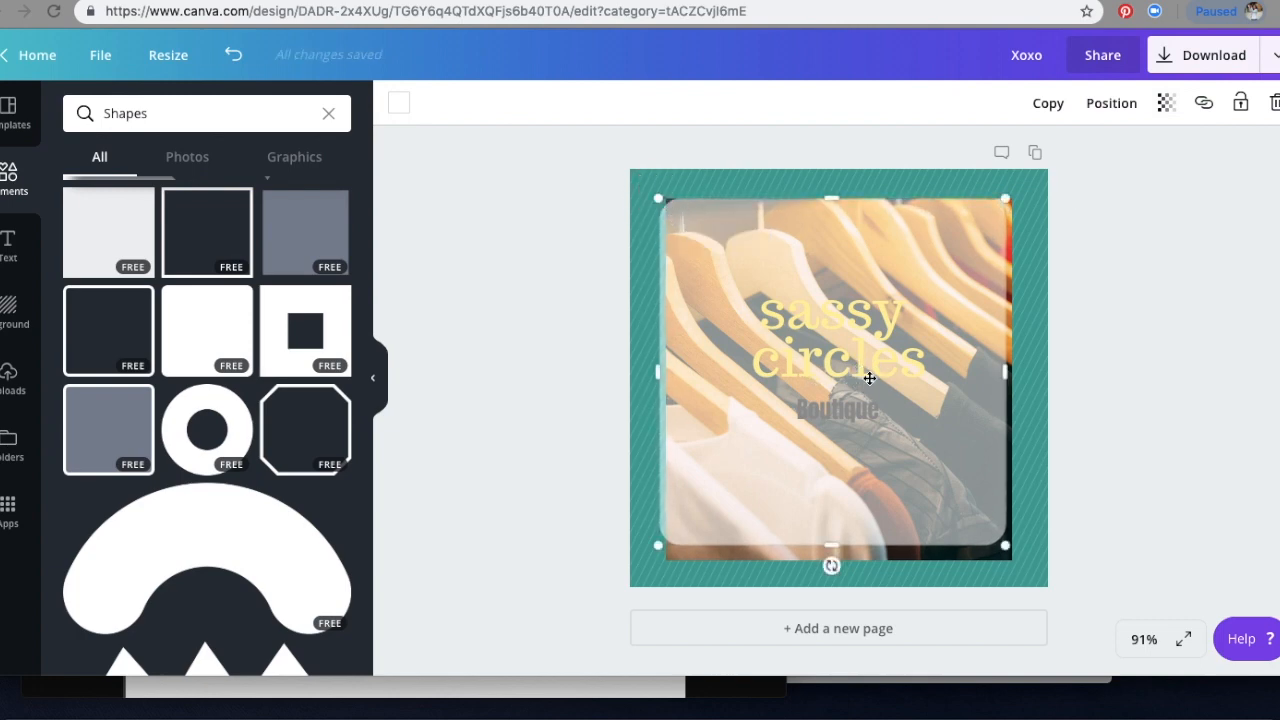
key(Delete)
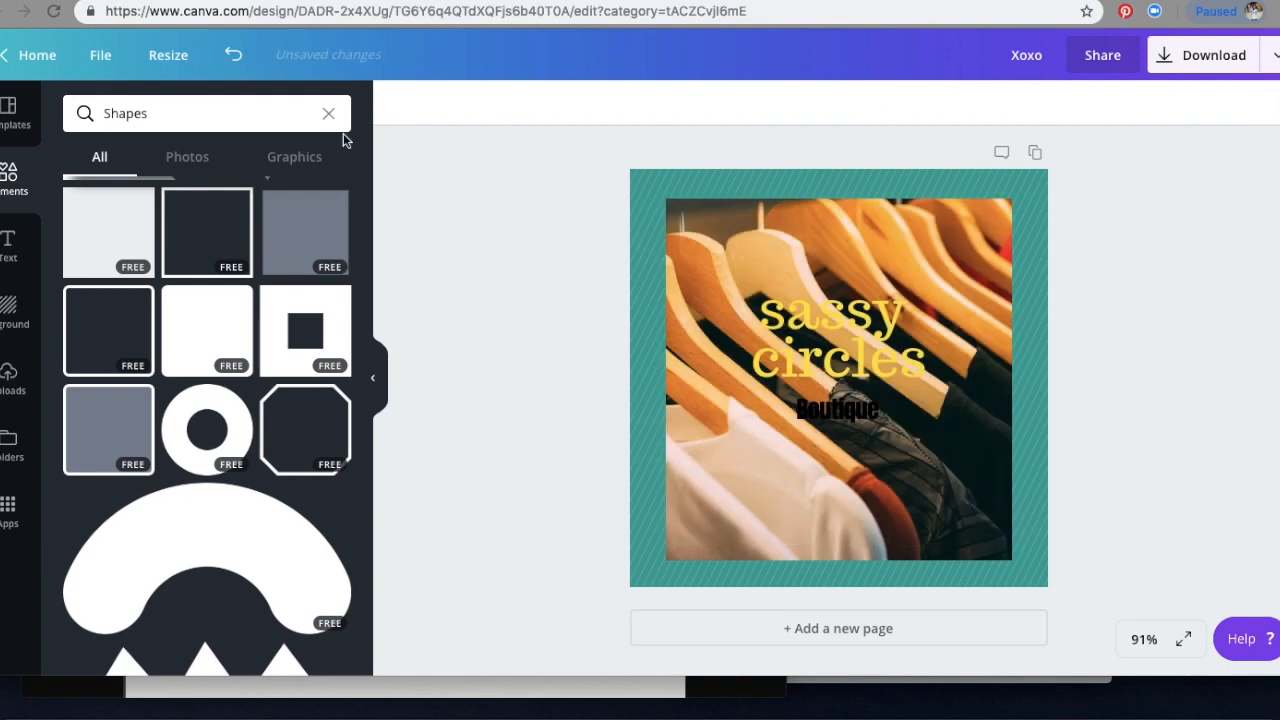
- Check the details of the plain rectangle and look through the shapes for a square to overlay on the photo
click(137, 199)
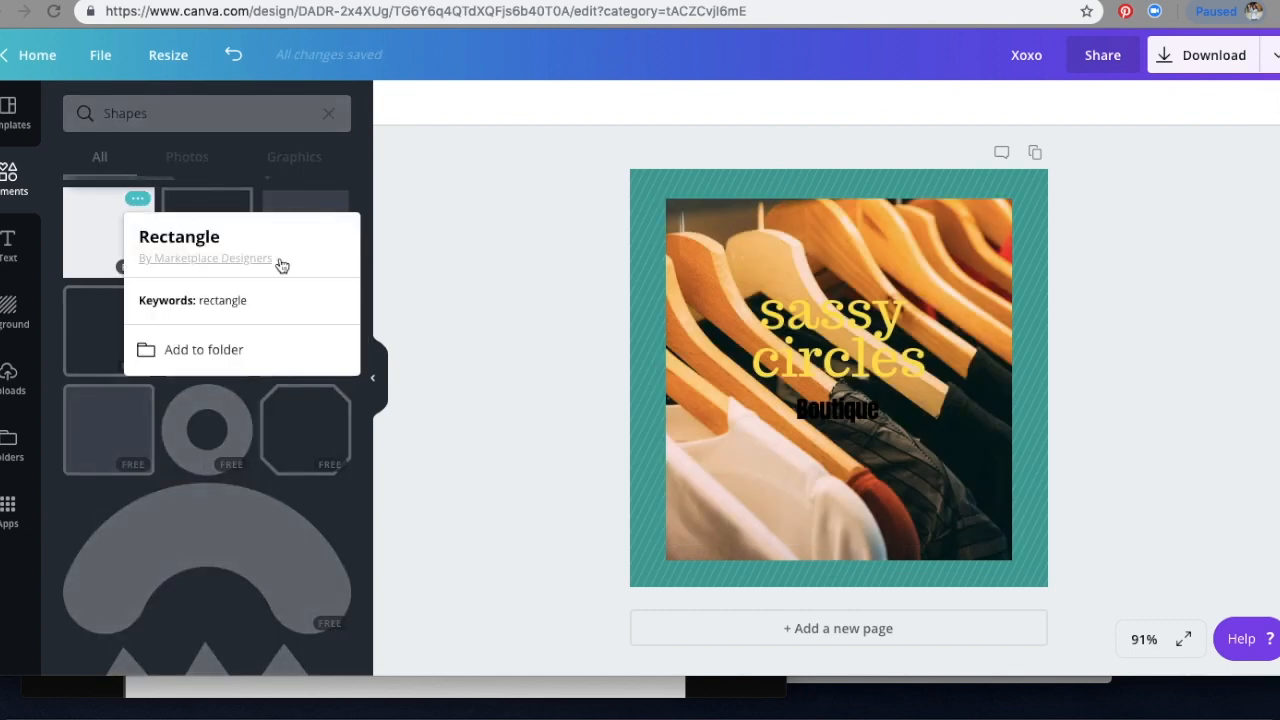
click(183, 236)
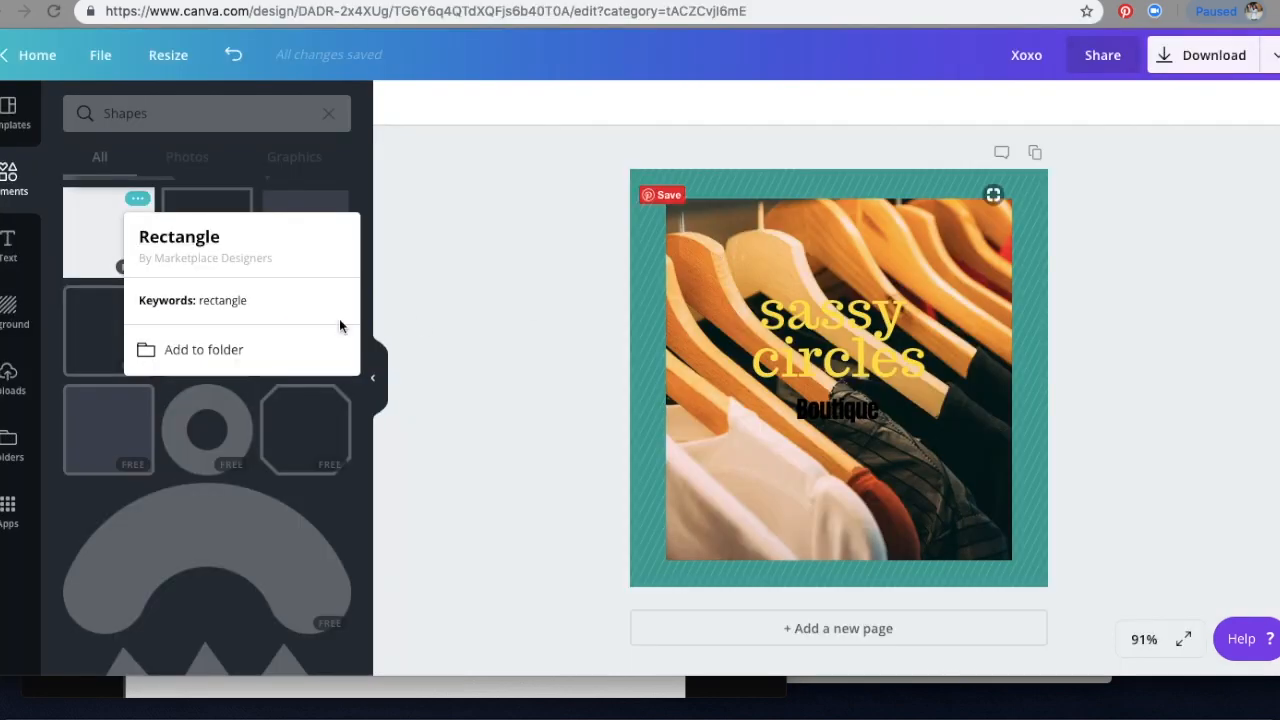
click(248, 199)
scroll(129, 238, up, 3)
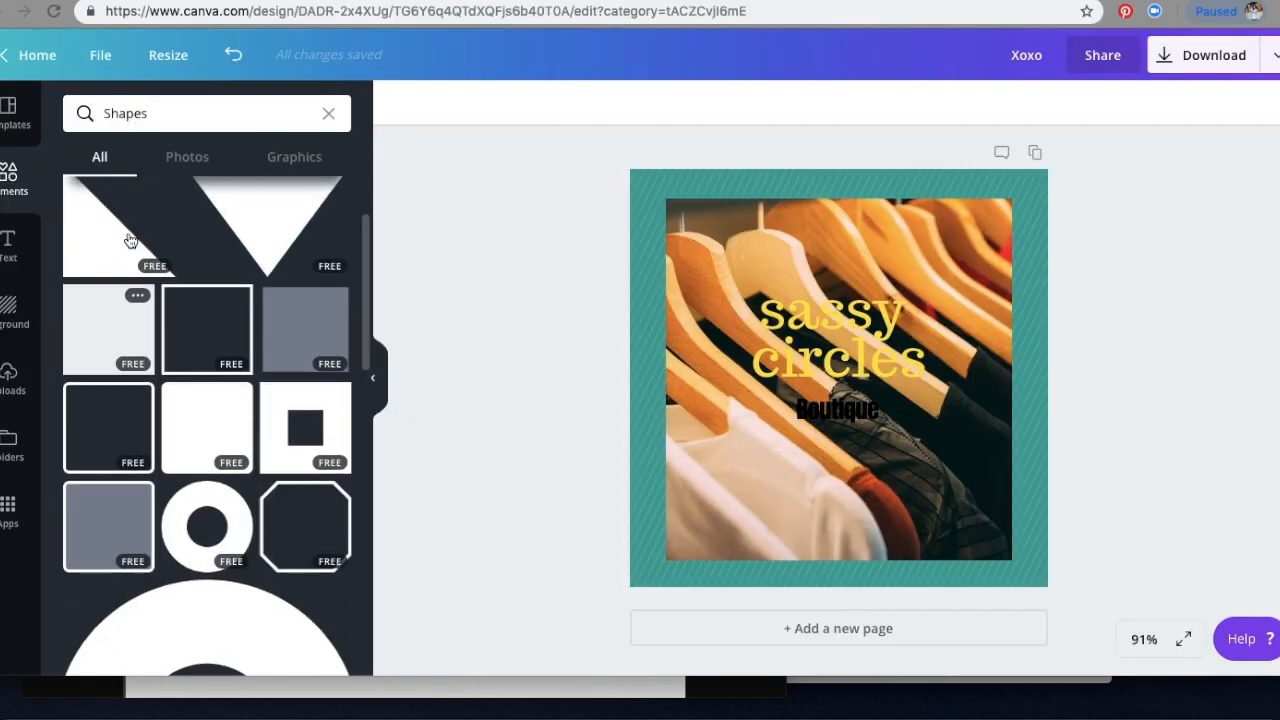
scroll(129, 241, down, 5)
scroll(129, 241, up, 2)
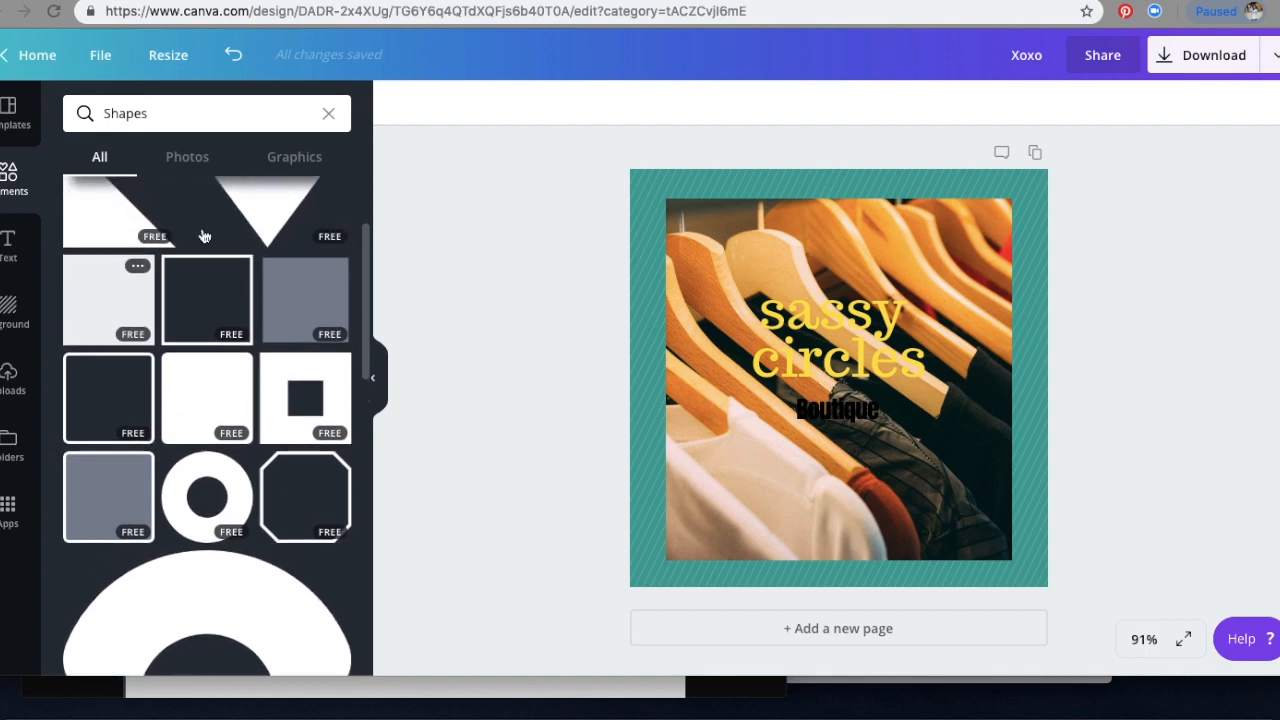
scroll(310, 308, down, 3)
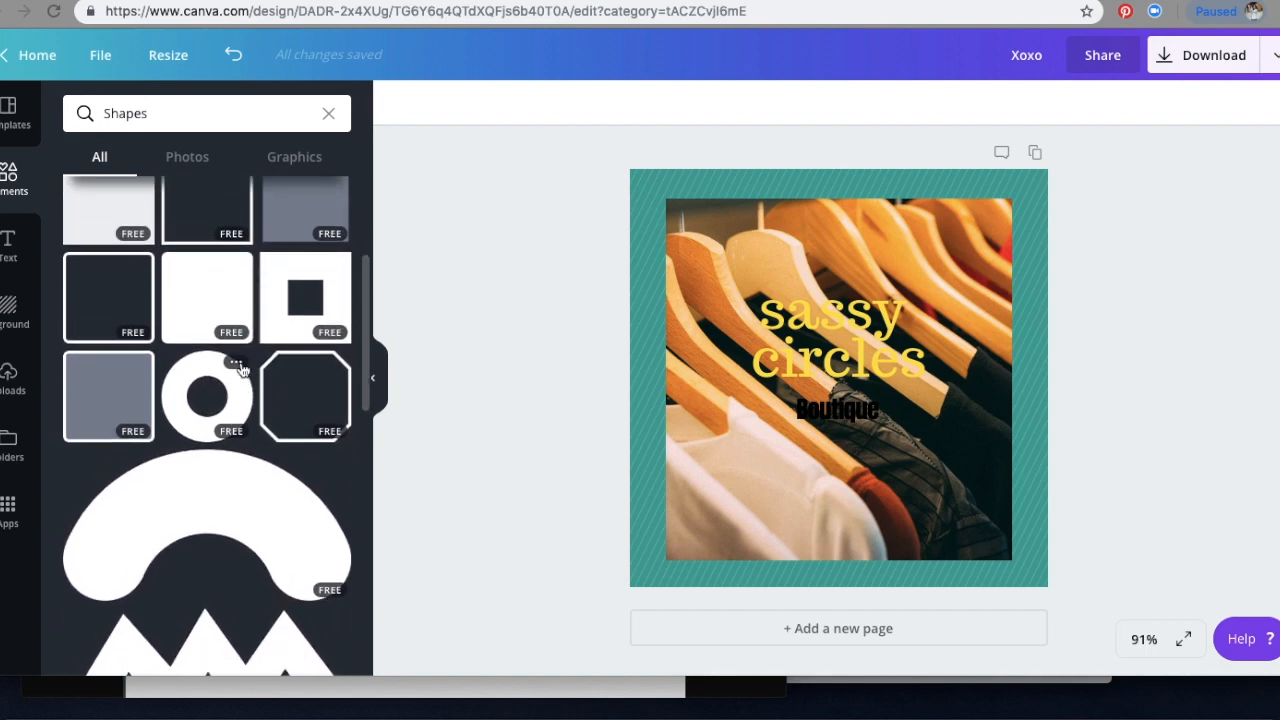
scroll(312, 310, up, 2)
- Add the gray square with a white border over the photo and recolor its border with the document's slate gray
click(313, 310)
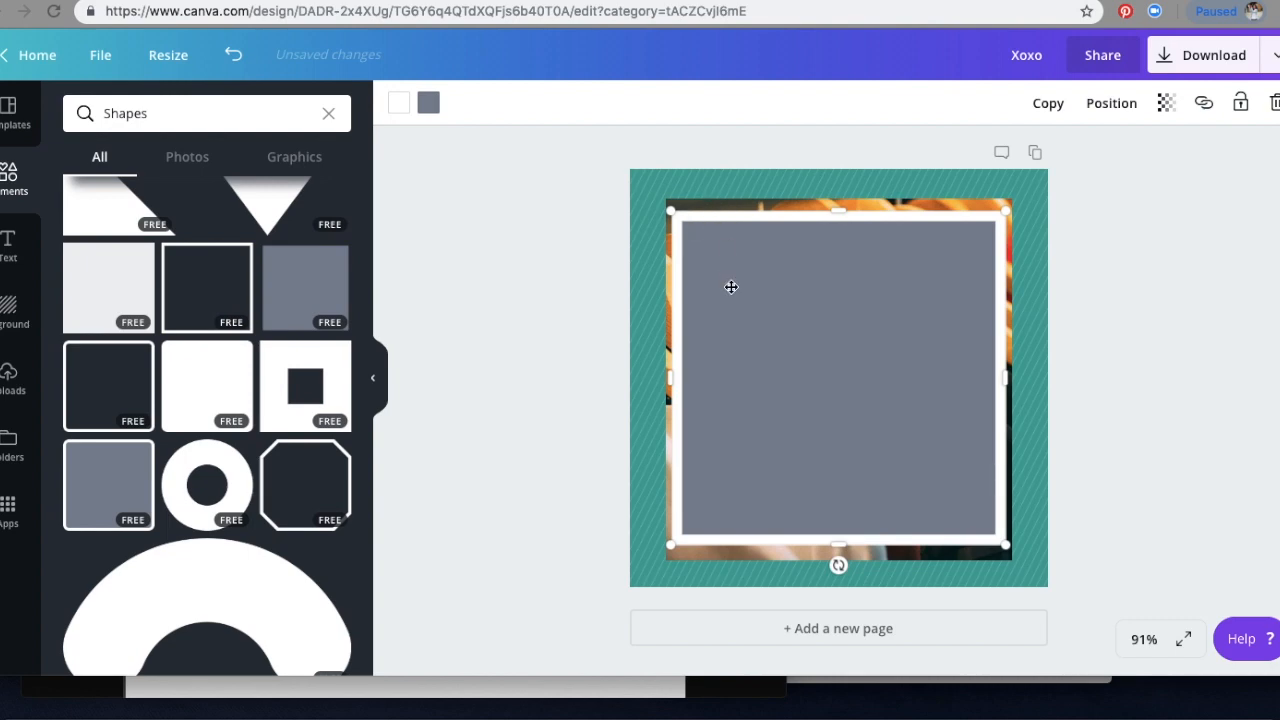
click(398, 104)
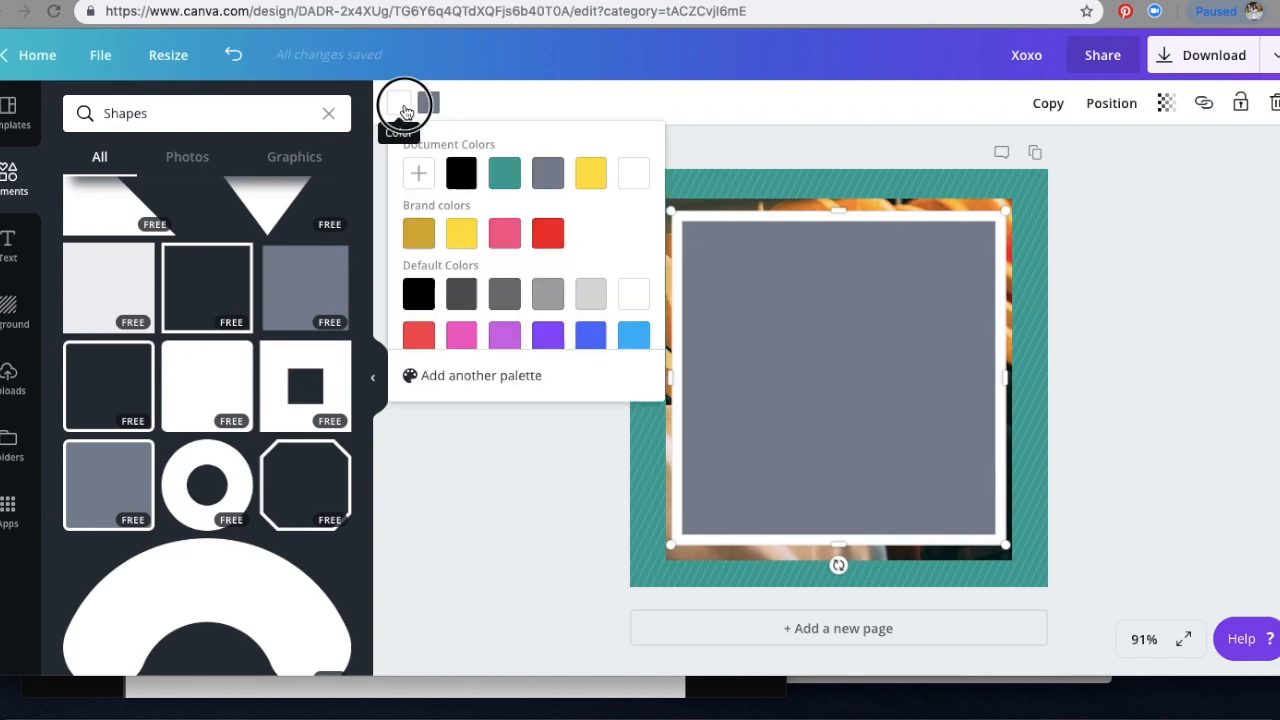
click(553, 175)
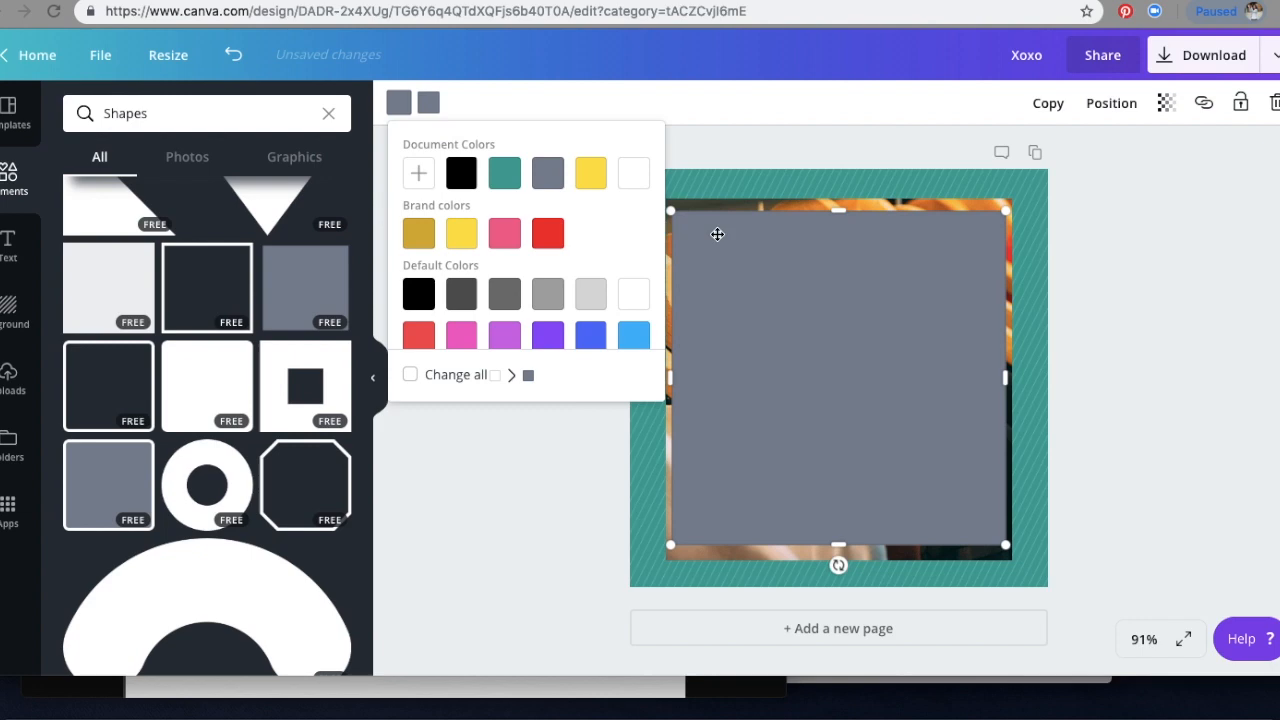
click(811, 291)
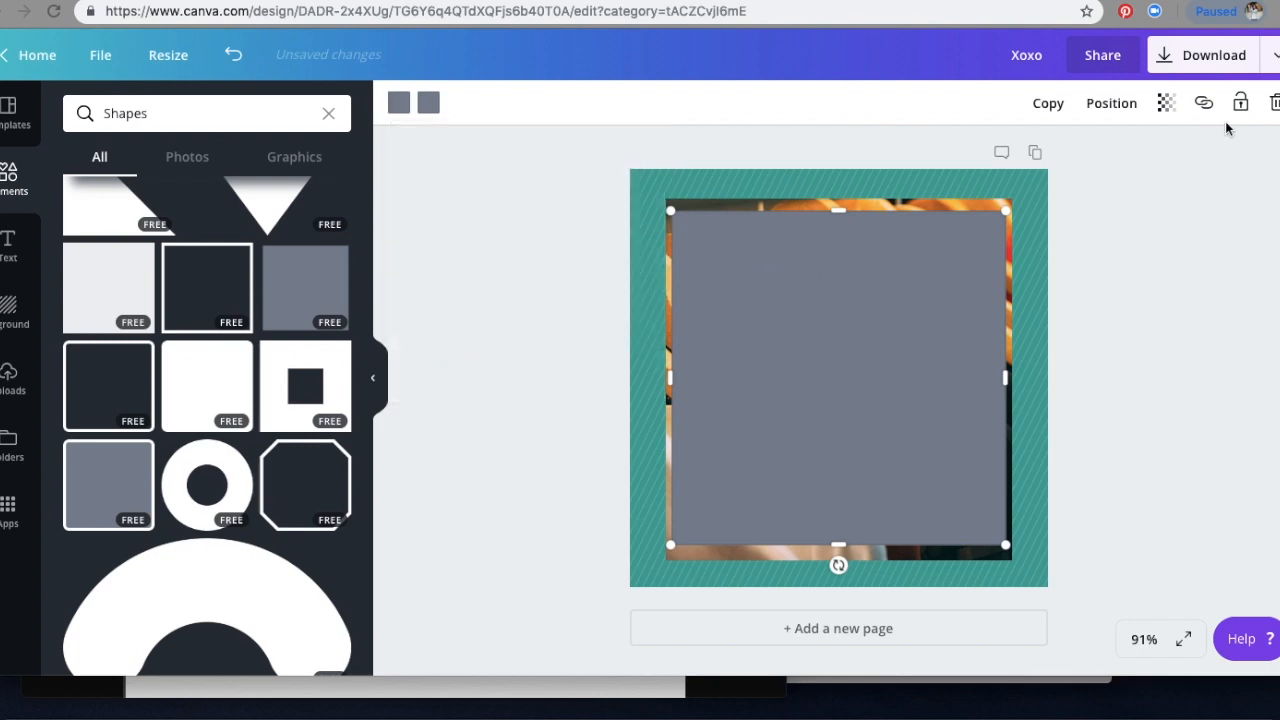
- Set the gray square overlay's transparency to 44 and enlarge it past the edges of the whole design
click(1166, 104)
drag(1126, 151, 1052, 159)
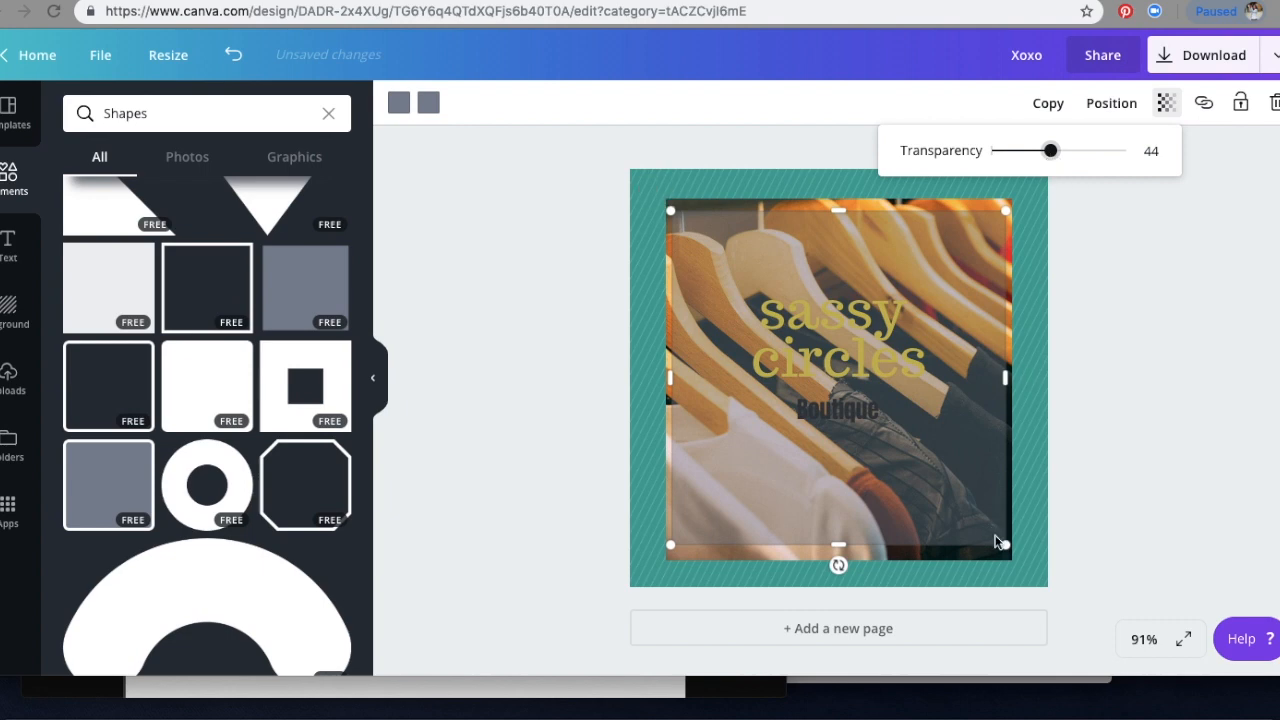
drag(1005, 545, 1062, 602)
drag(672, 207, 607, 148)
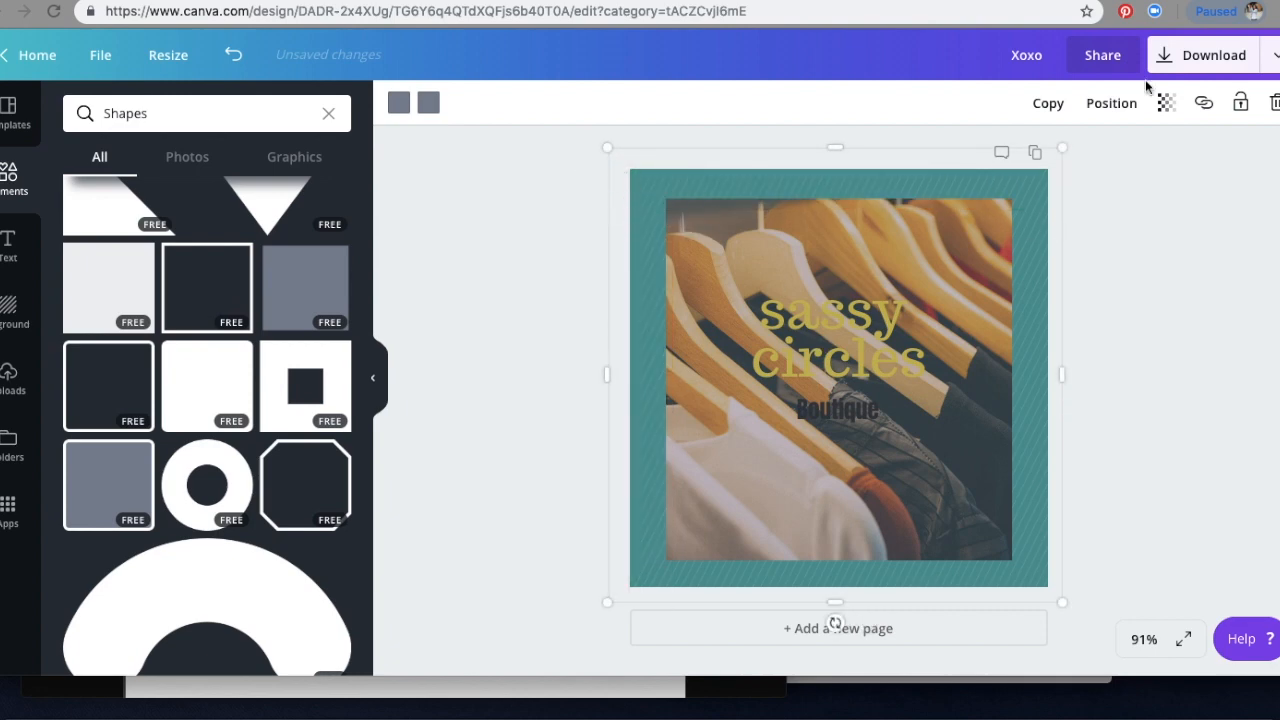
- Move the gray overlay backward two levels so it sits behind both the "Boutique" and "sassy circles" text
click(1110, 103)
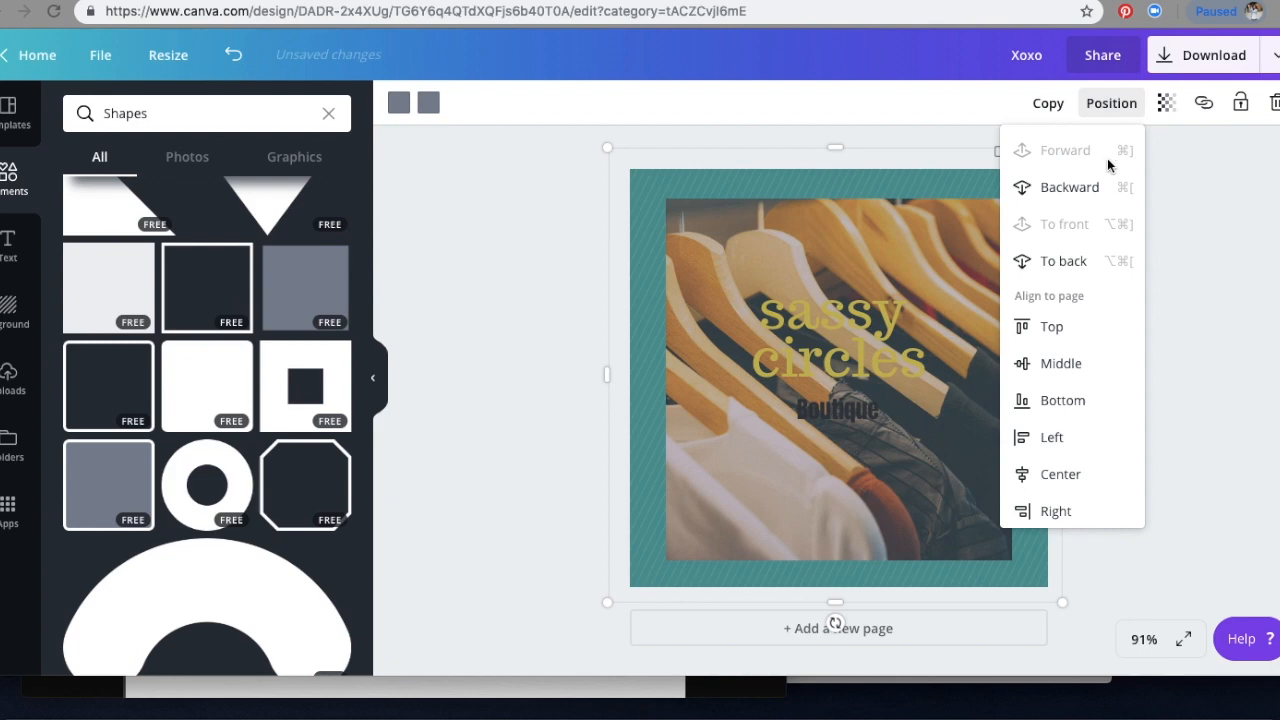
click(1090, 190)
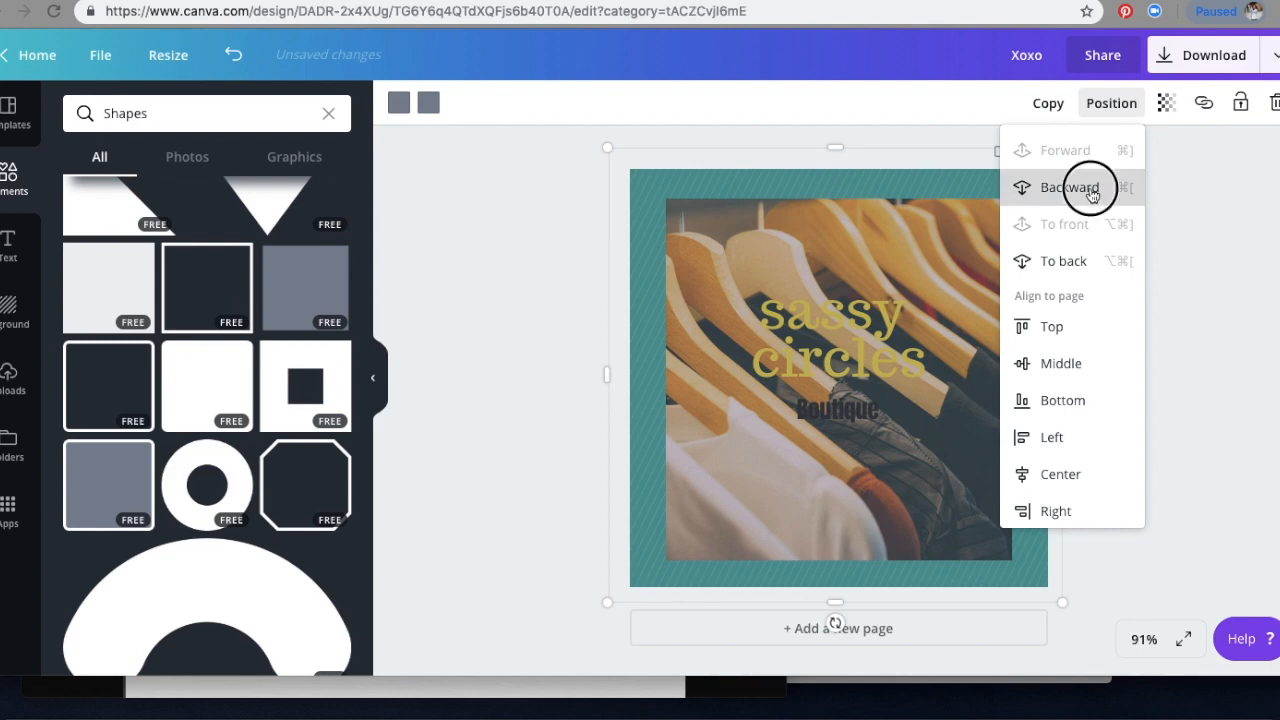
click(858, 354)
click(1112, 103)
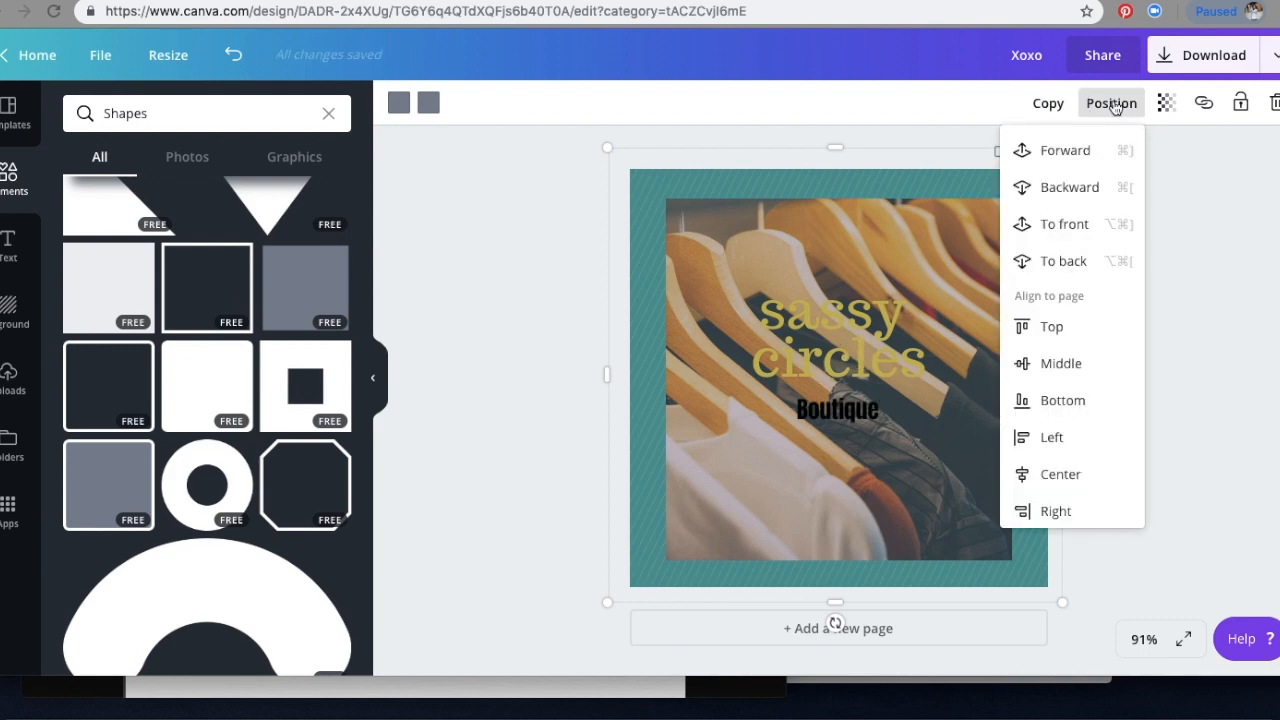
click(1073, 190)
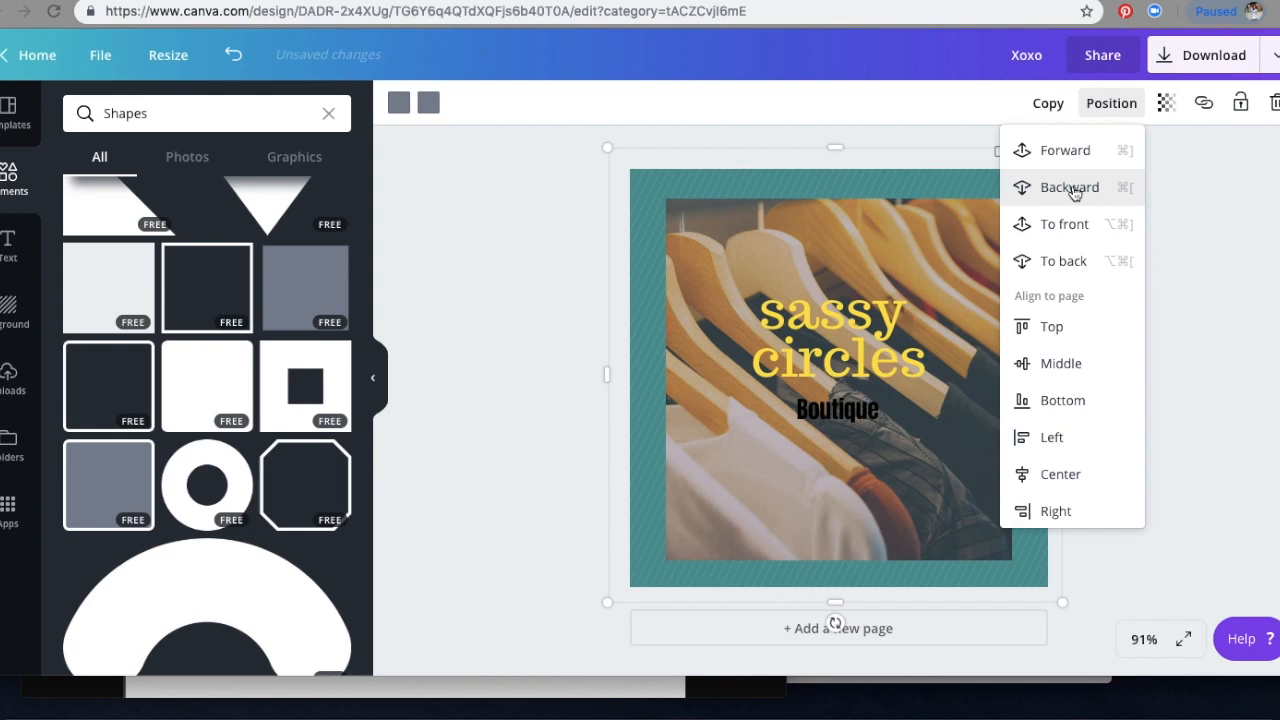
click(1215, 262)
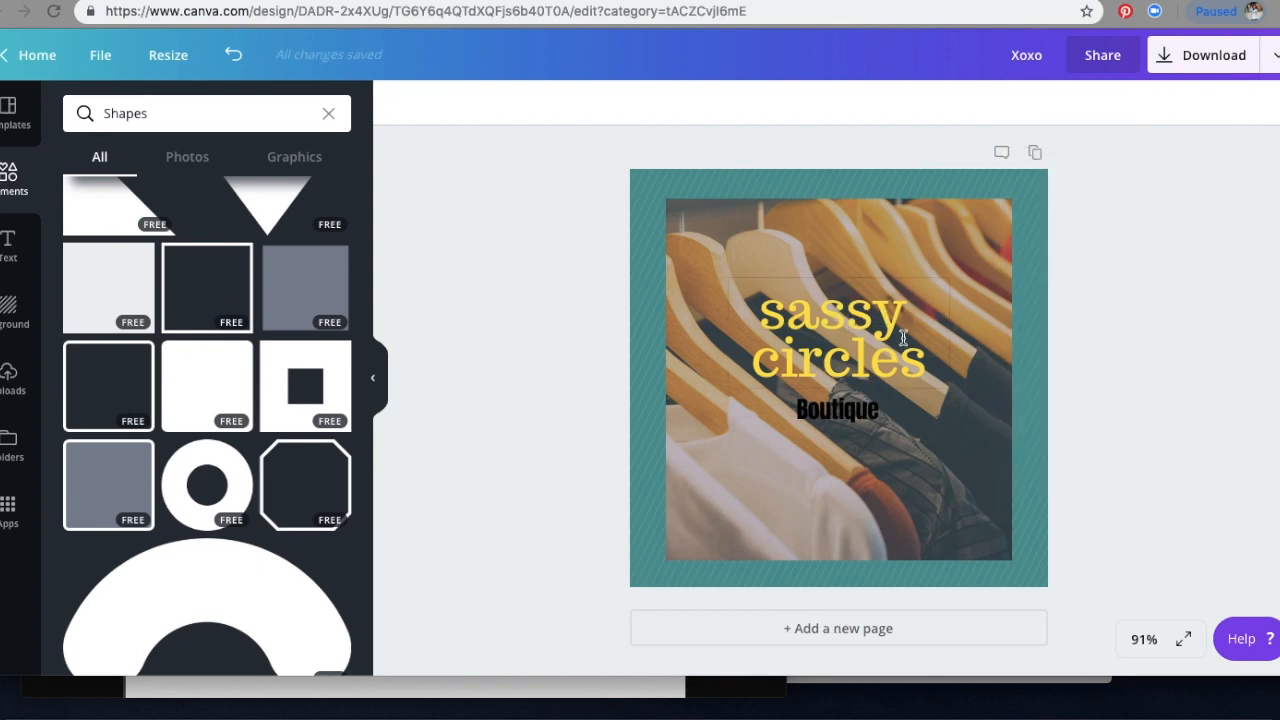
- Check the transparency setting of the "sassy circles" text
click(896, 334)
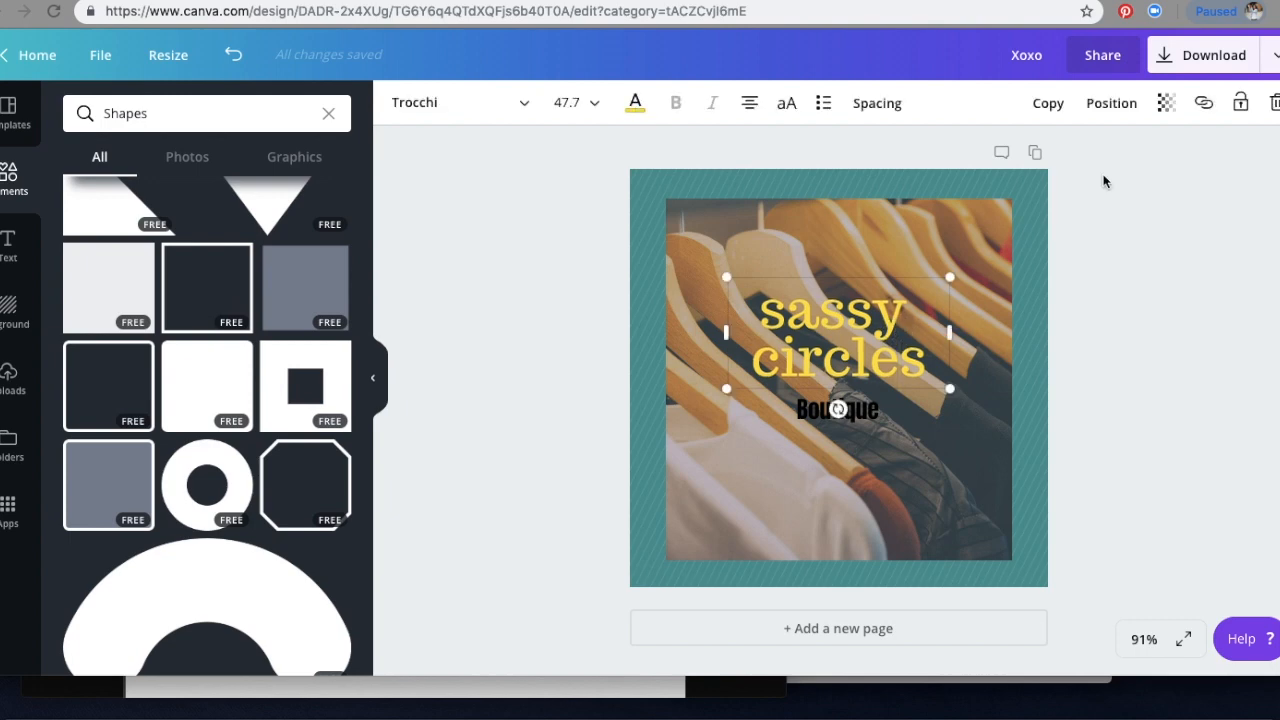
click(1165, 104)
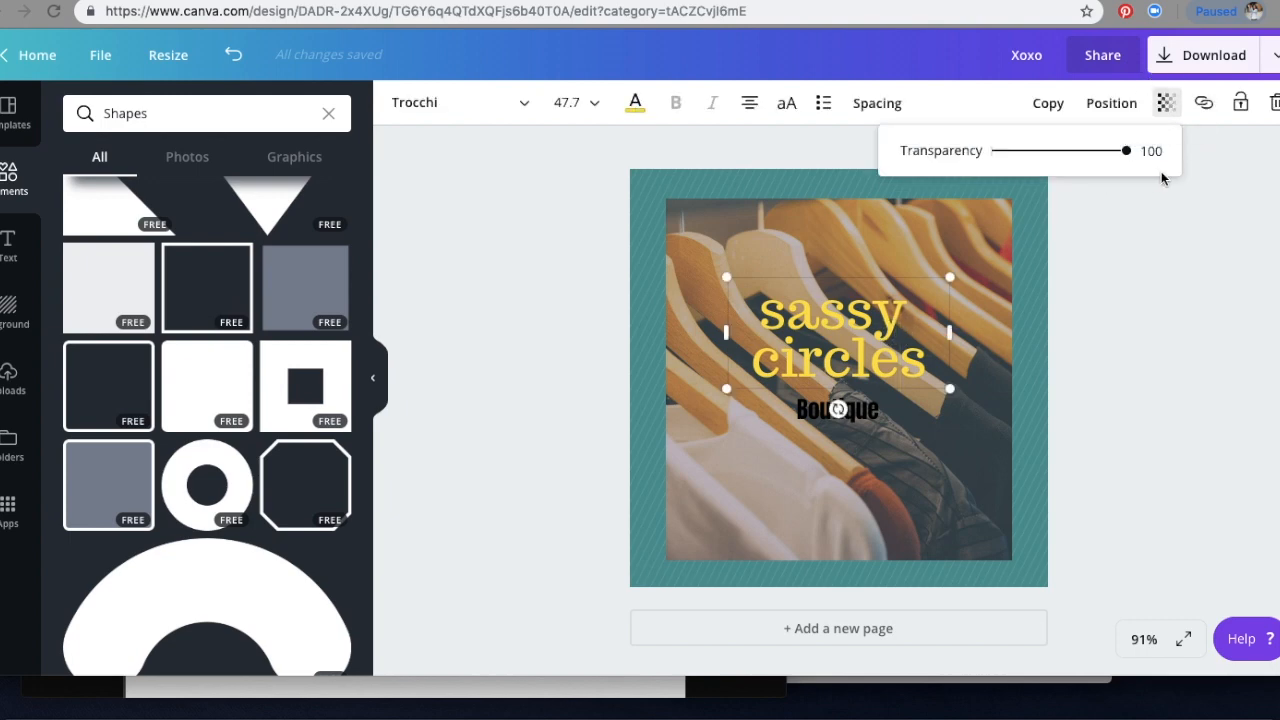
click(1104, 249)
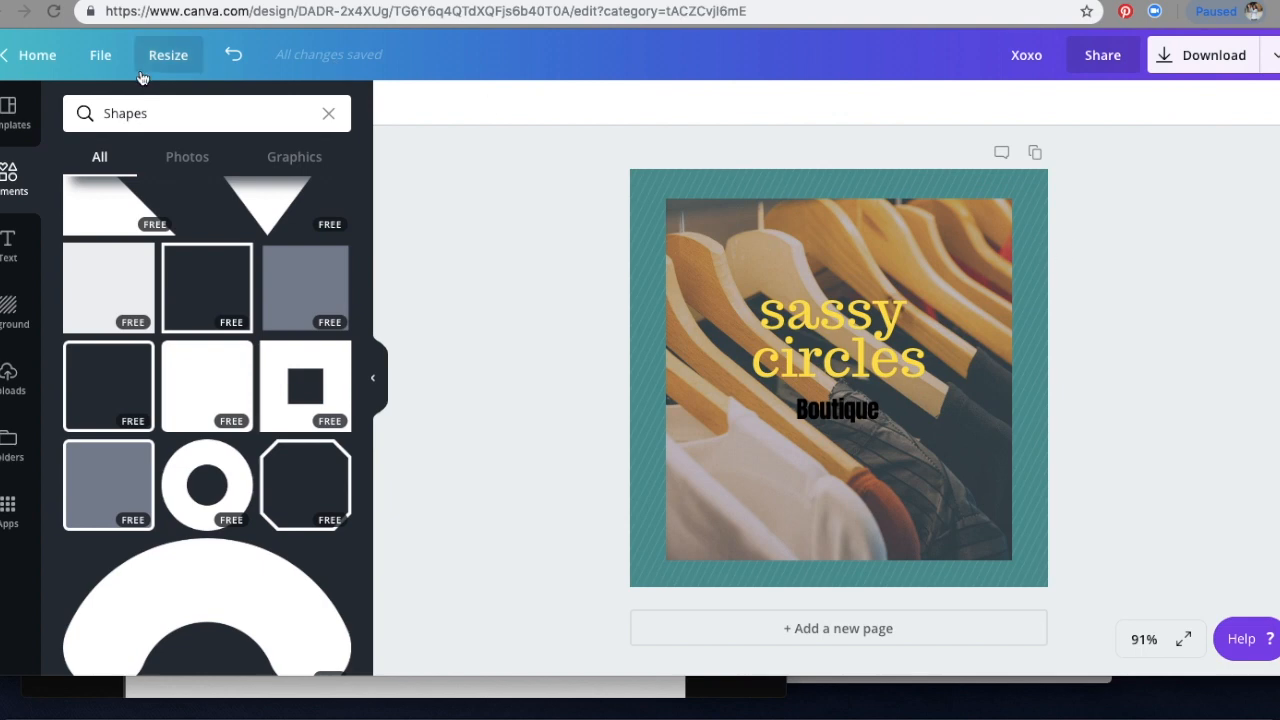
- Return to the home page and look through the list of saved designs
click(42, 60)
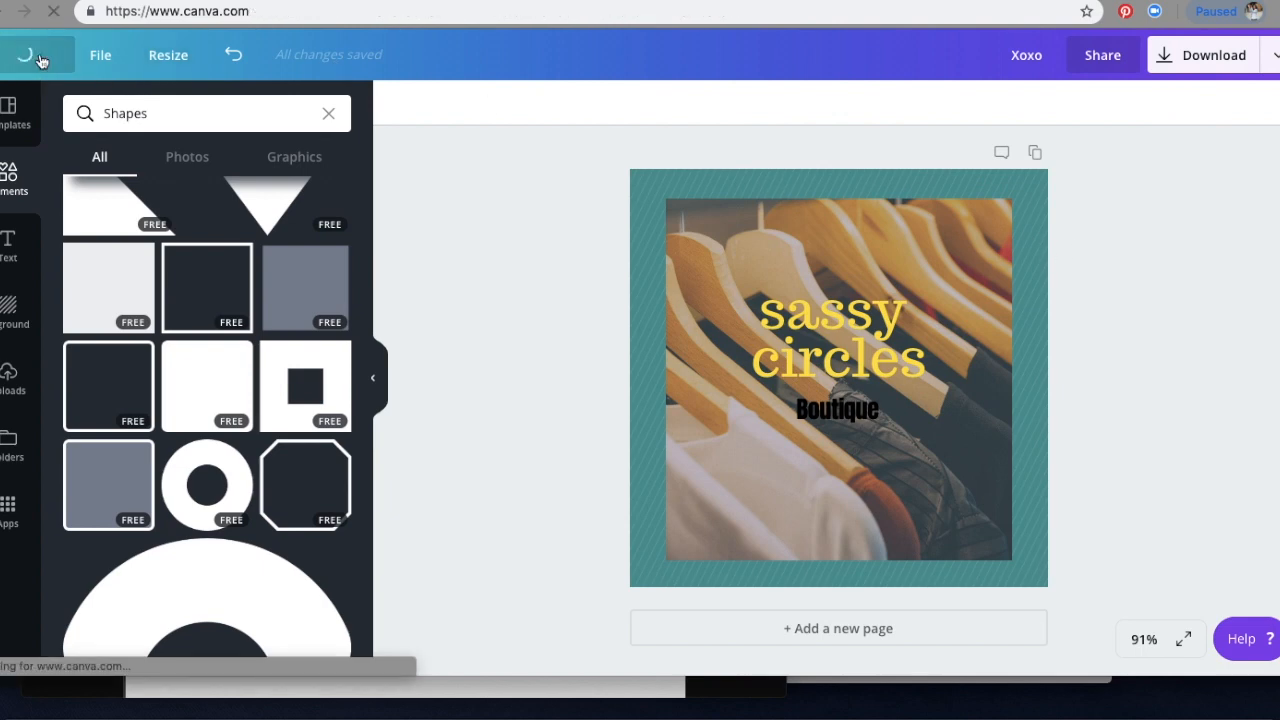
scroll(352, 319, down, 10)
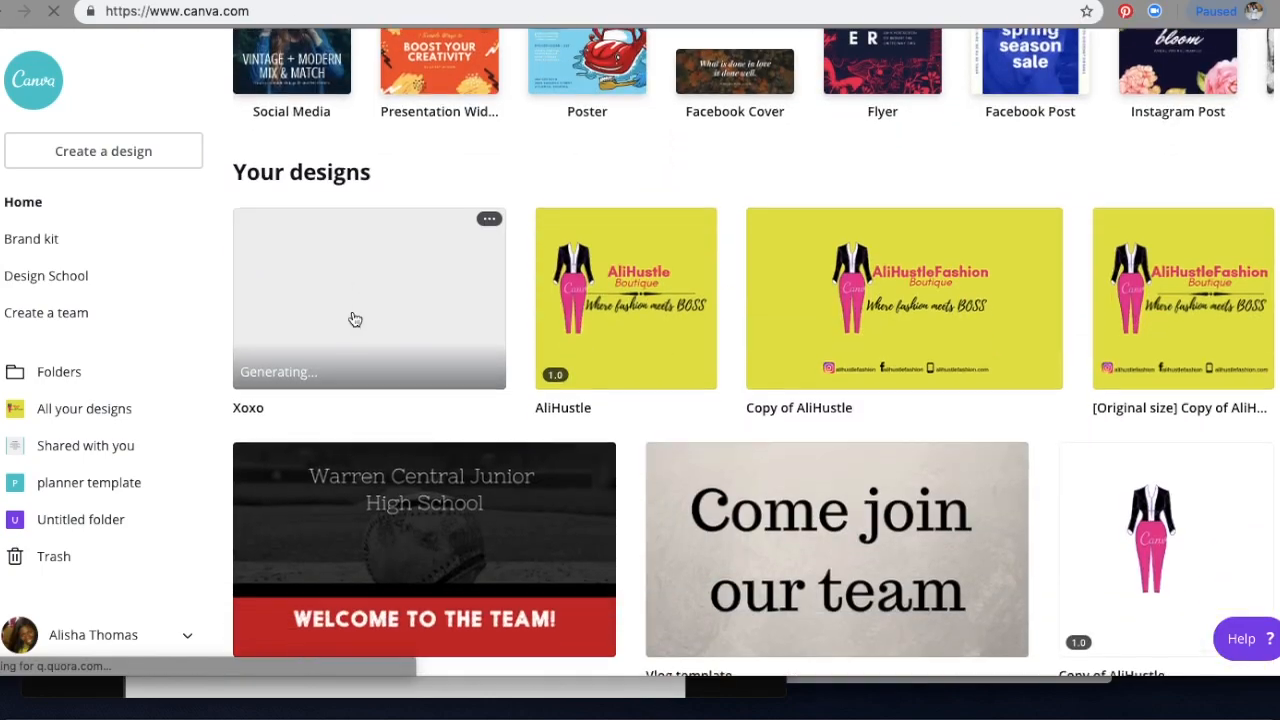
scroll(360, 315, down, 15)
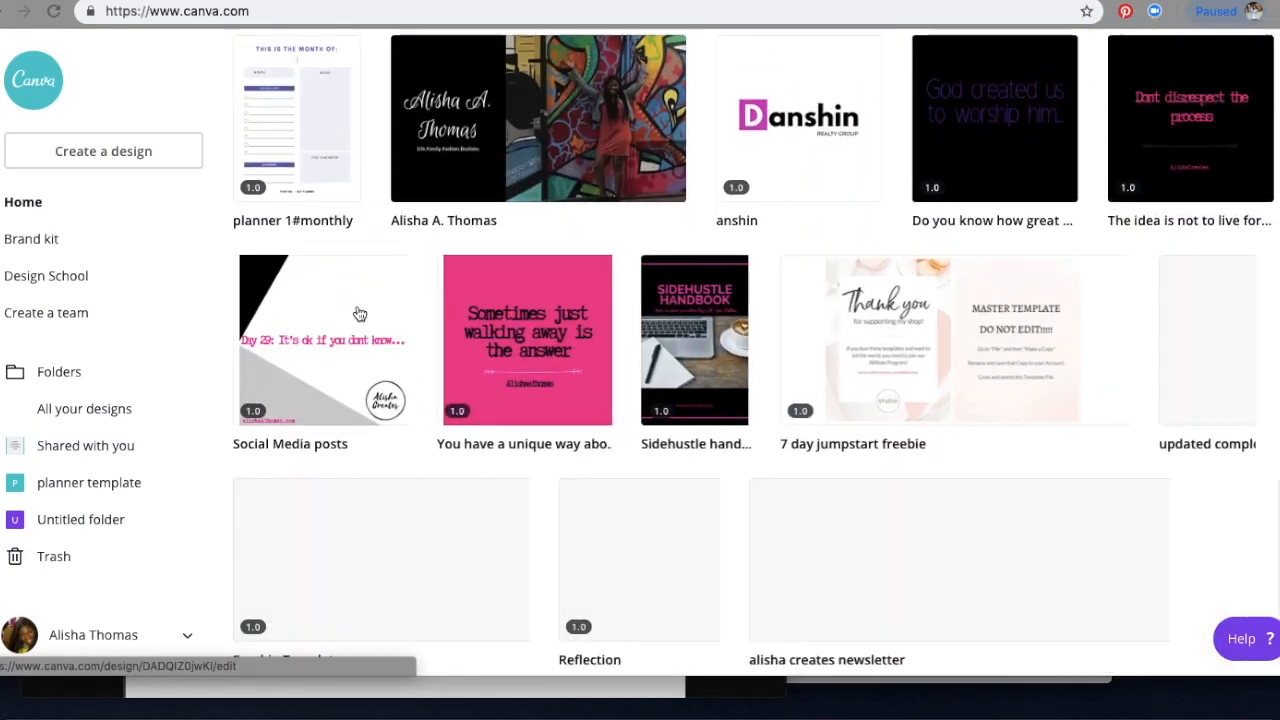
scroll(360, 315, down, 15)
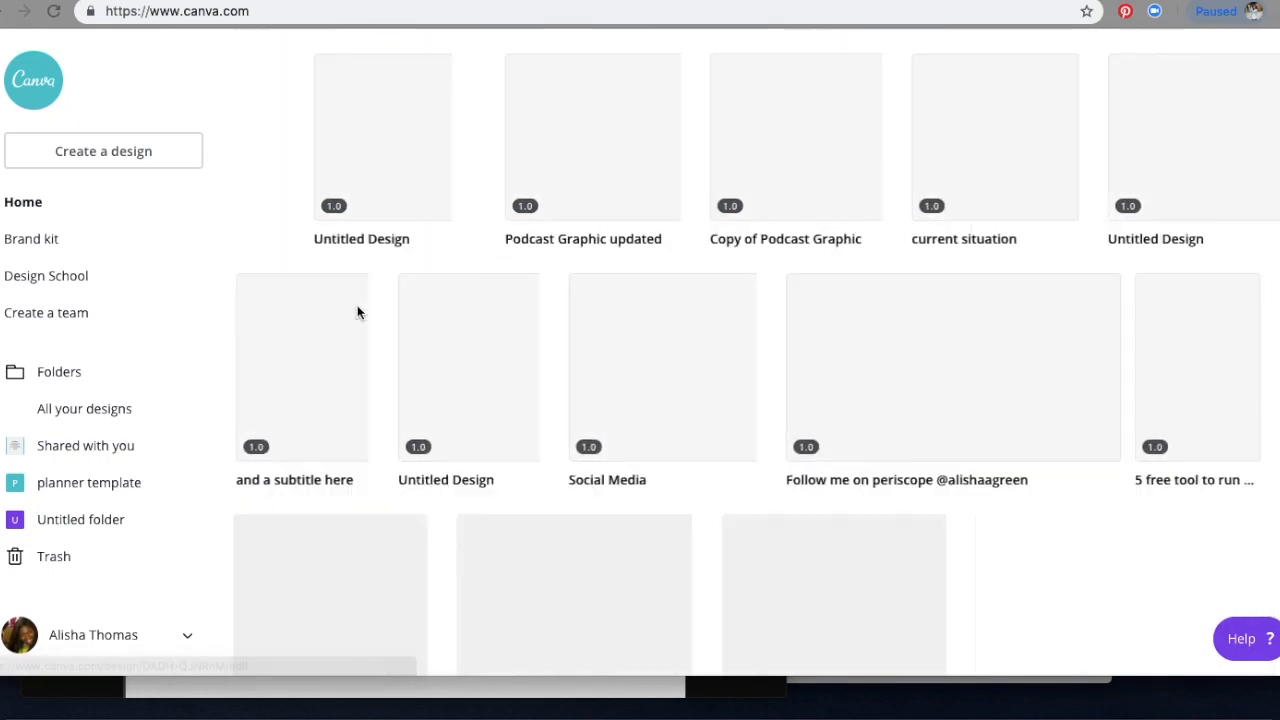
scroll(360, 315, down, 10)
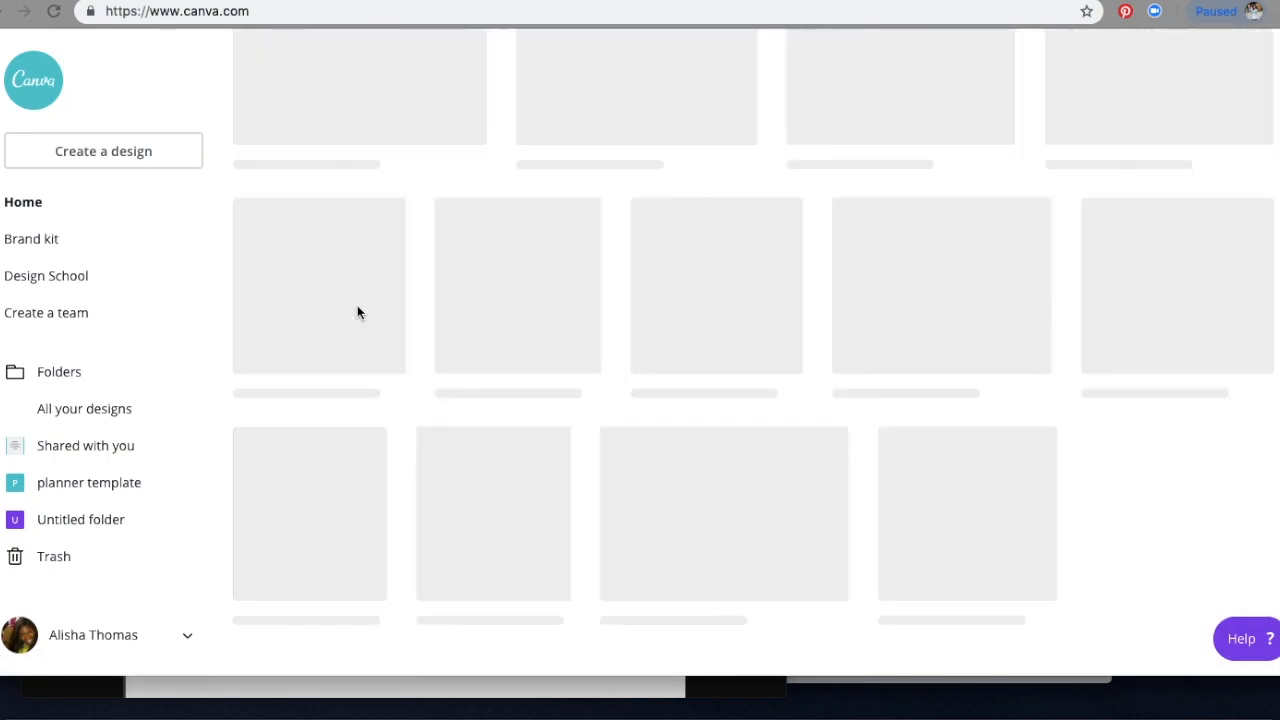
scroll(357, 308, up, 20)
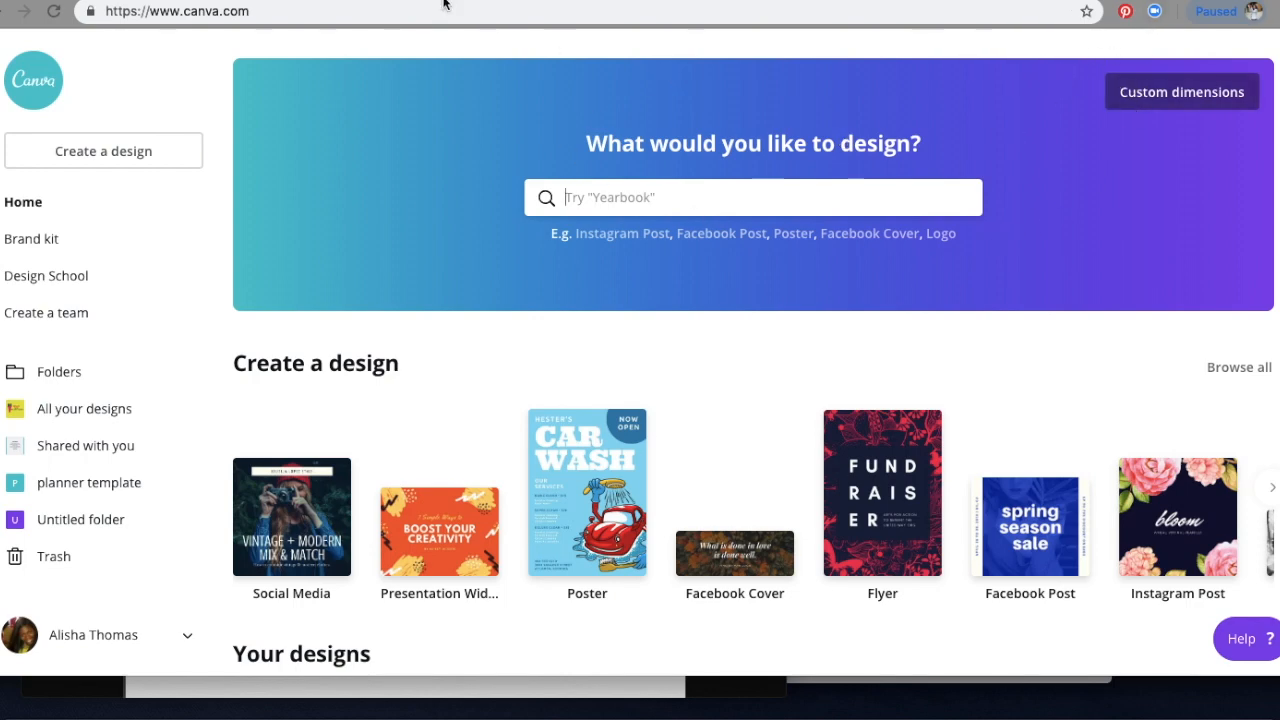
- Visit the Brand kit and Design School pages and look through the Design School's video and interactive tutorials
click(411, 16)
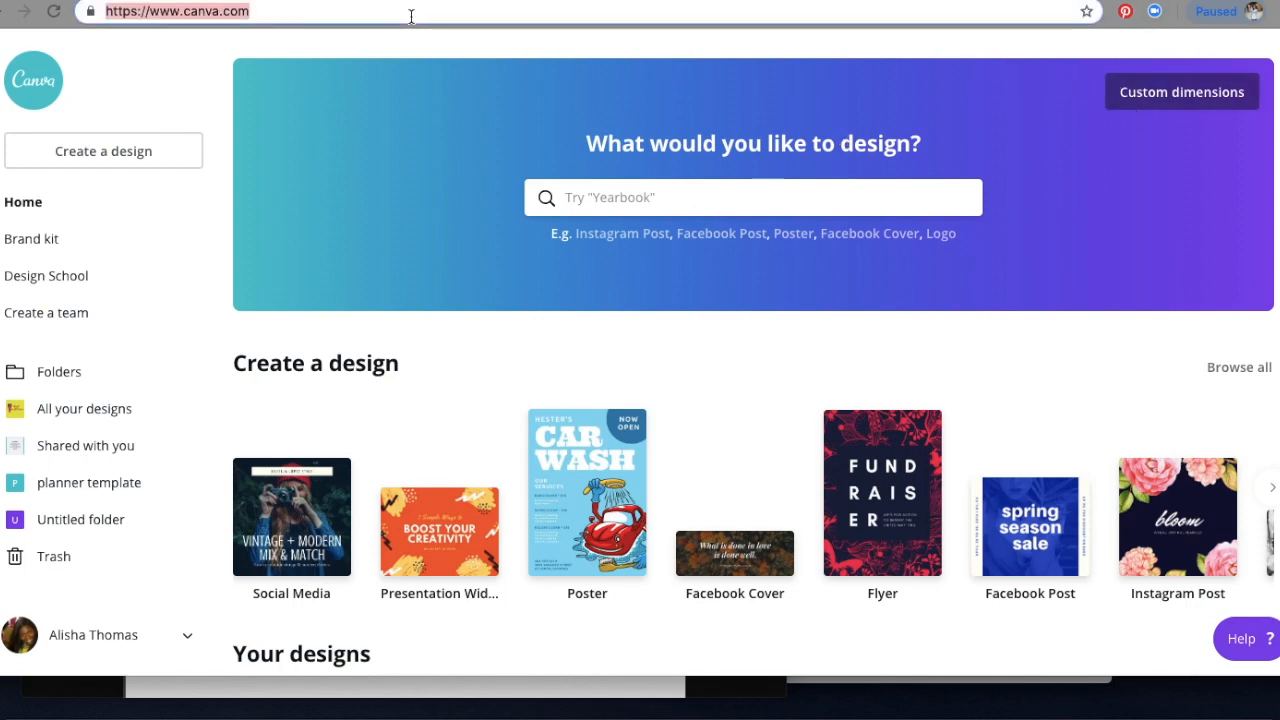
click(183, 246)
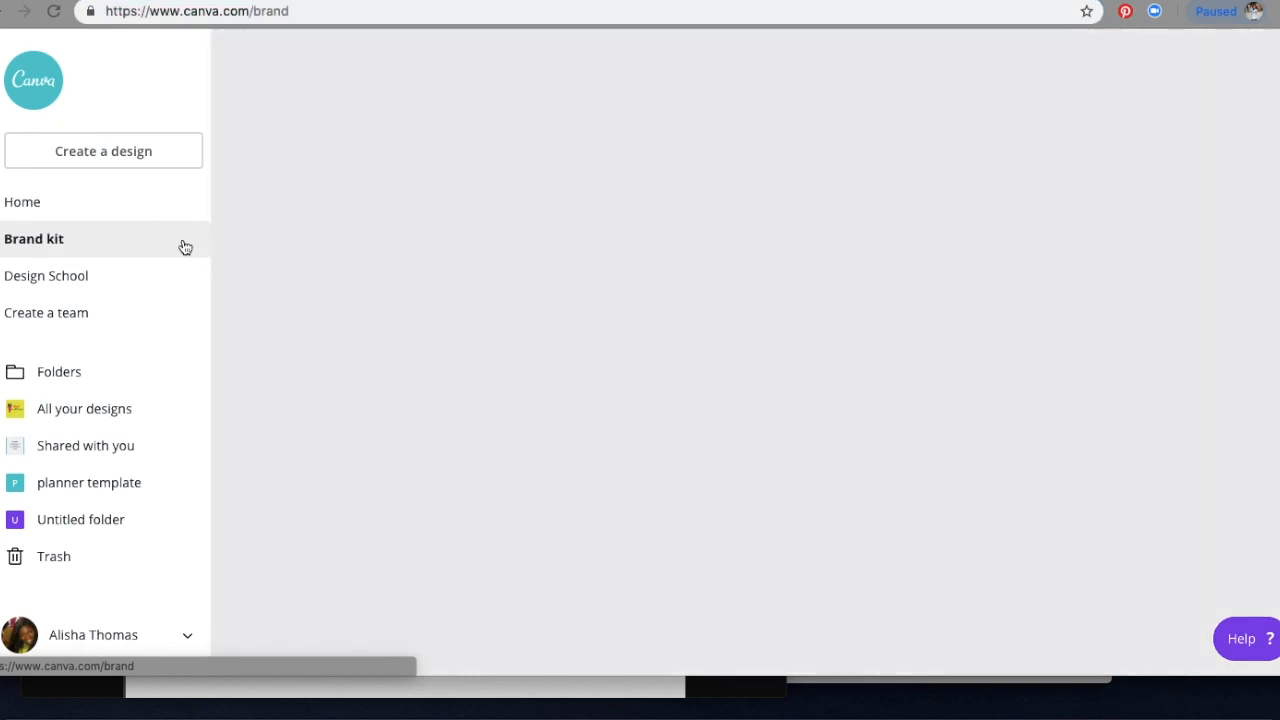
click(143, 280)
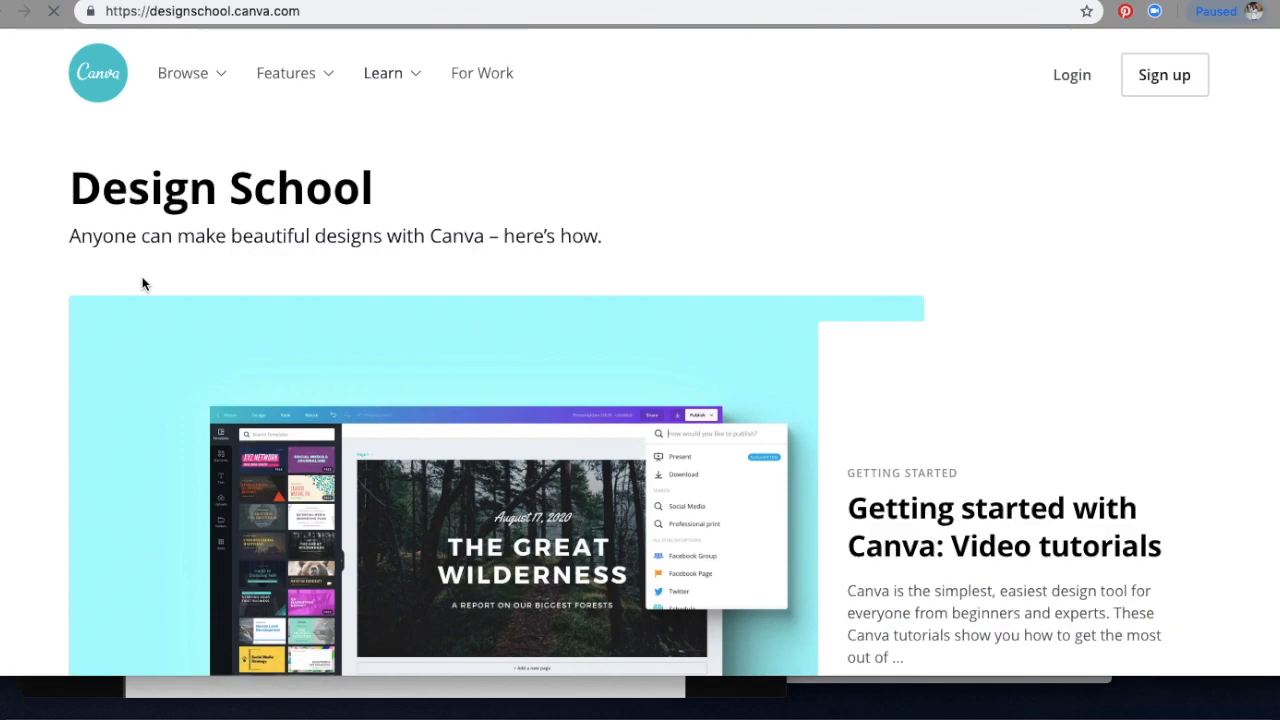
scroll(340, 443, down, 10)
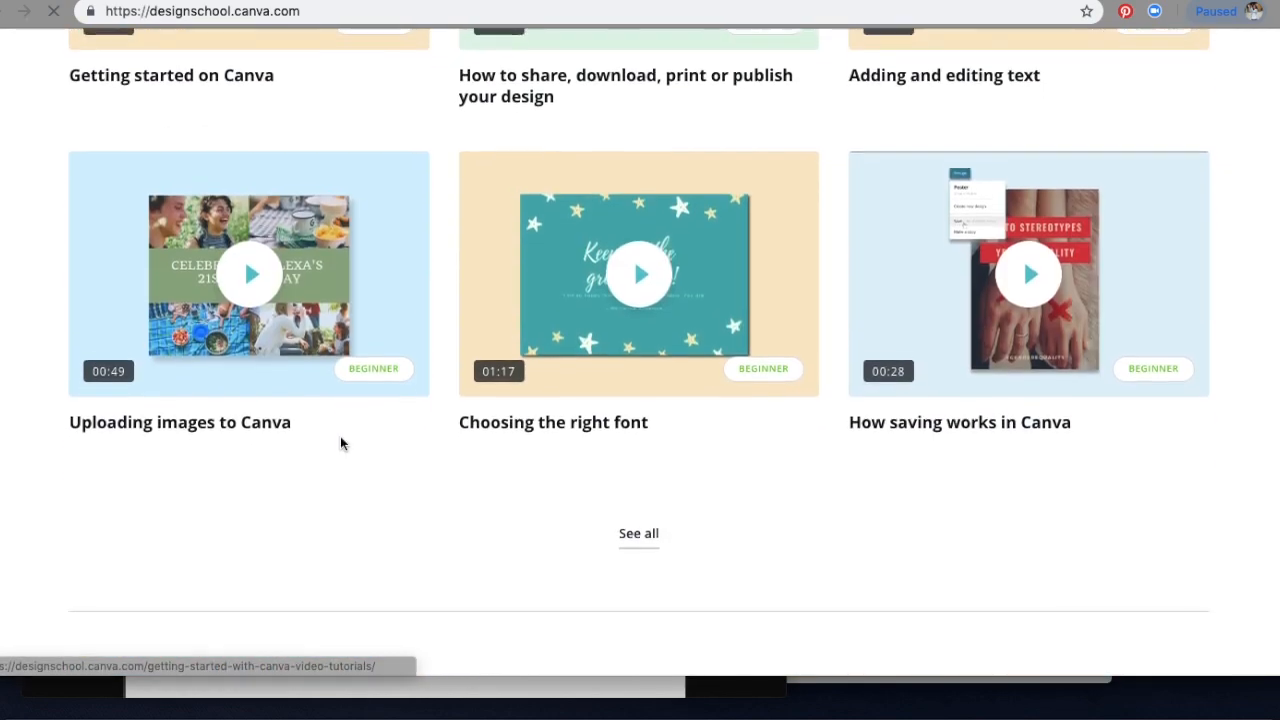
scroll(340, 443, down, 2)
scroll(340, 443, down, 5)
scroll(340, 443, down, 1)
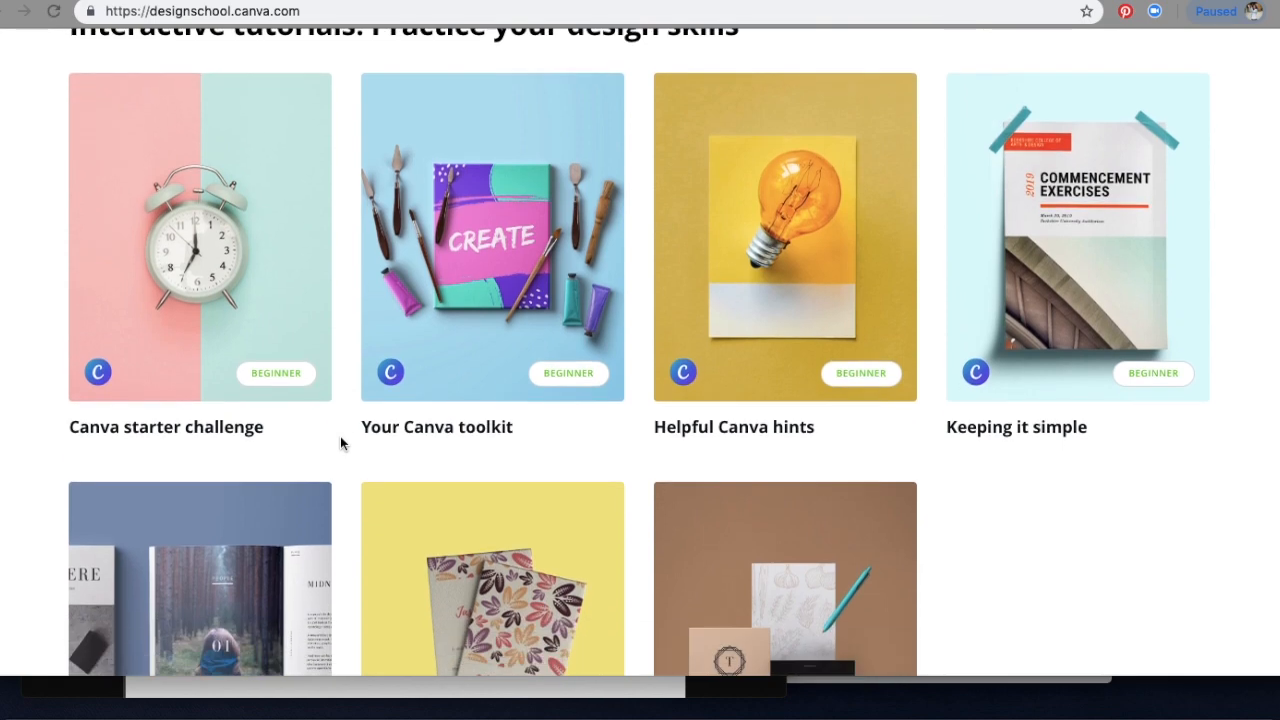
scroll(340, 443, up, 1)
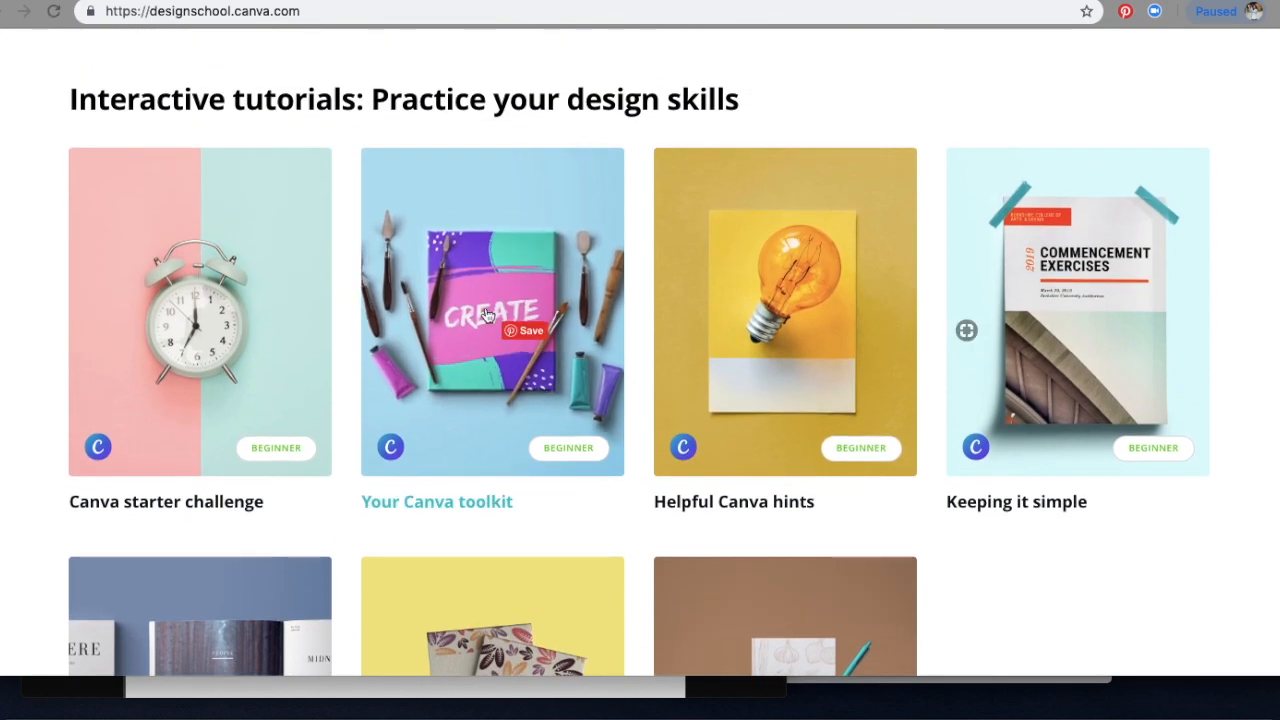
scroll(530, 310, down, 5)
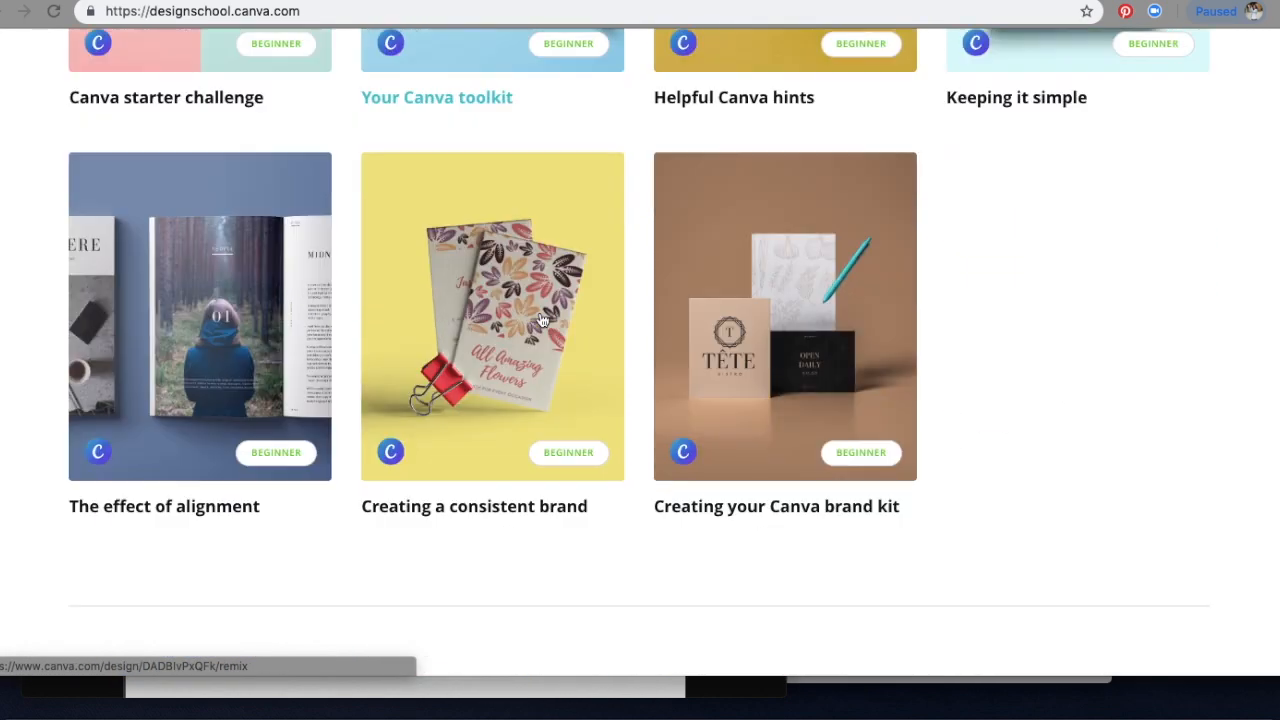
scroll(541, 320, down, 3)
scroll(541, 320, up, 14)
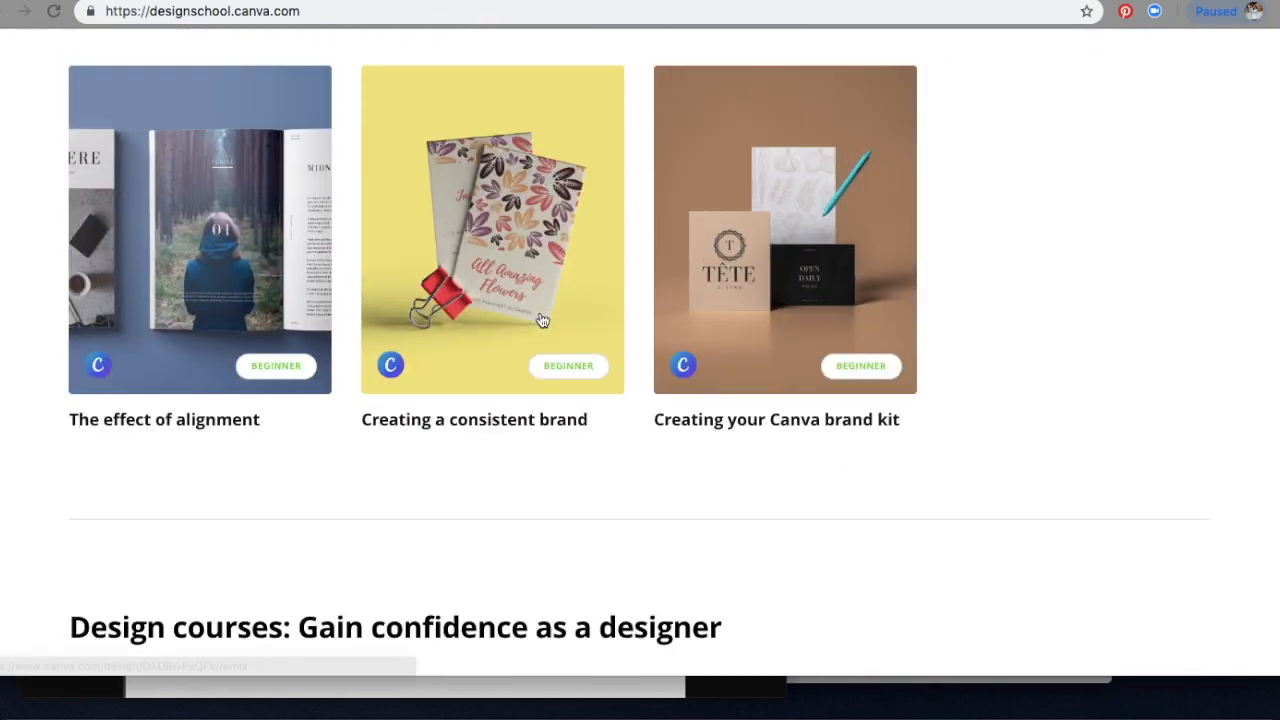
scroll(541, 320, up, 10)
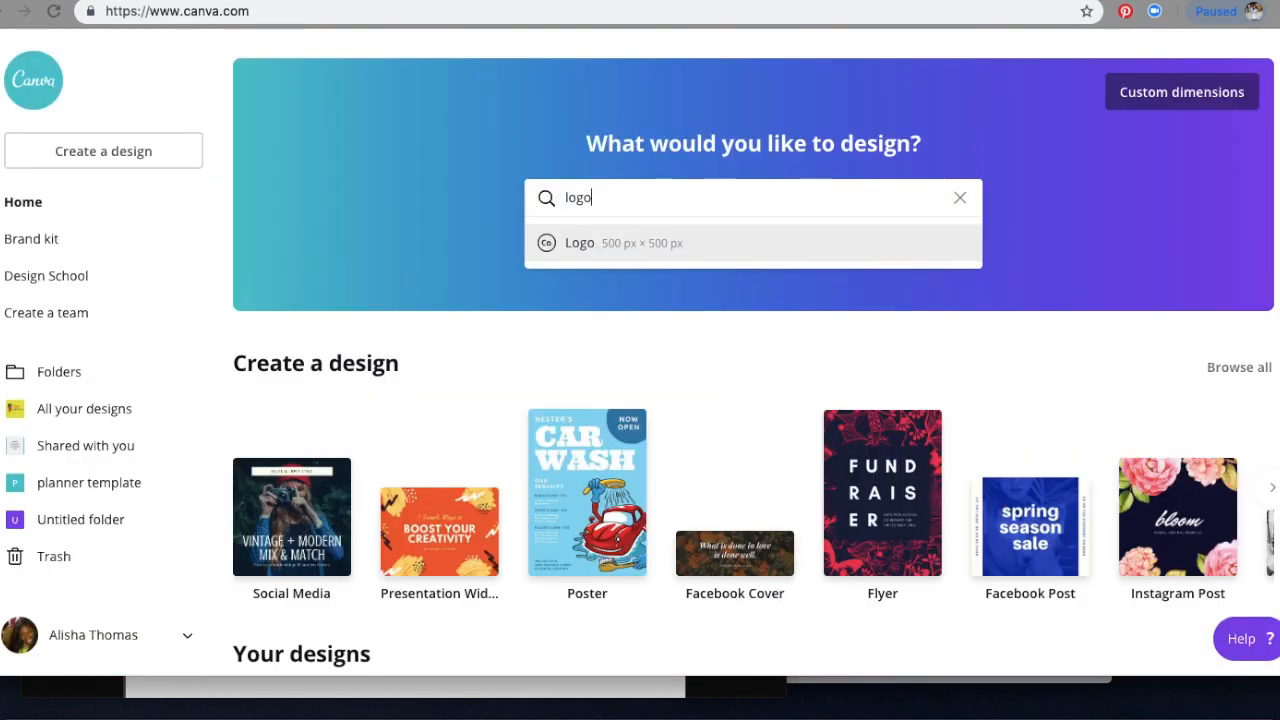
- Look over the home page's design types and recent designs
scroll(886, 288, down, 5)
scroll(886, 288, up, 5)
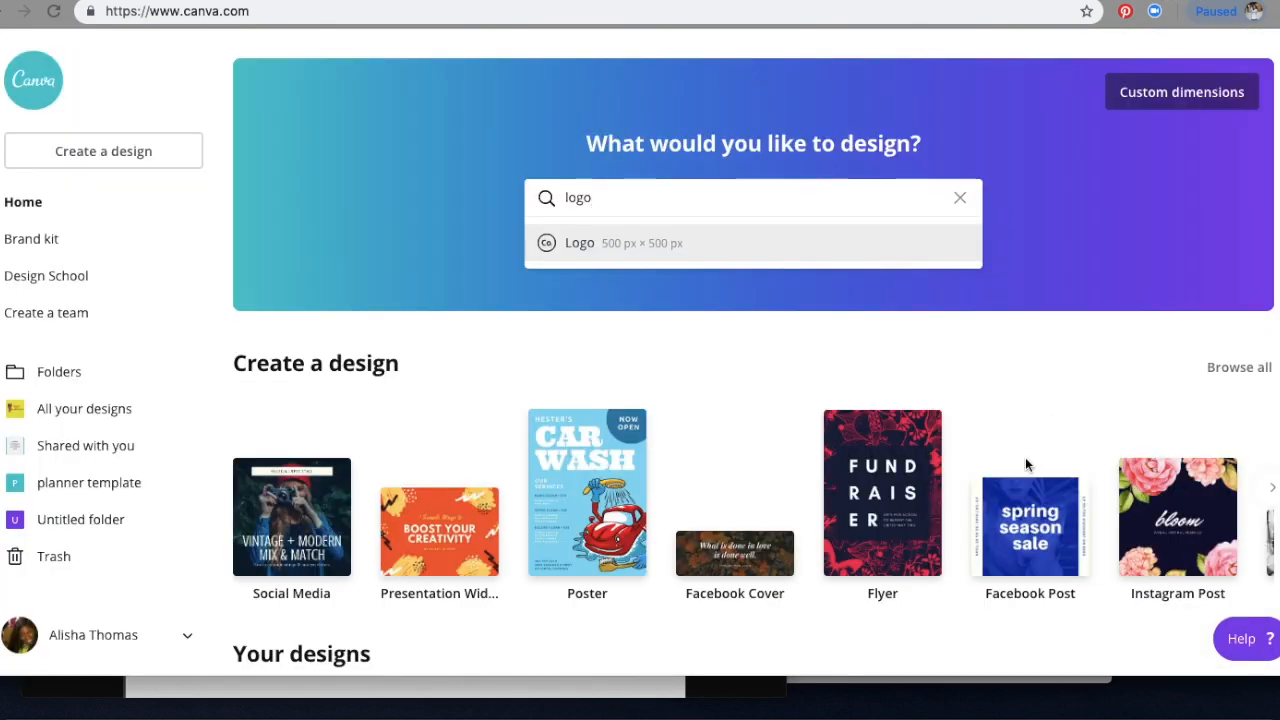
scroll(1025, 457, down, 8)
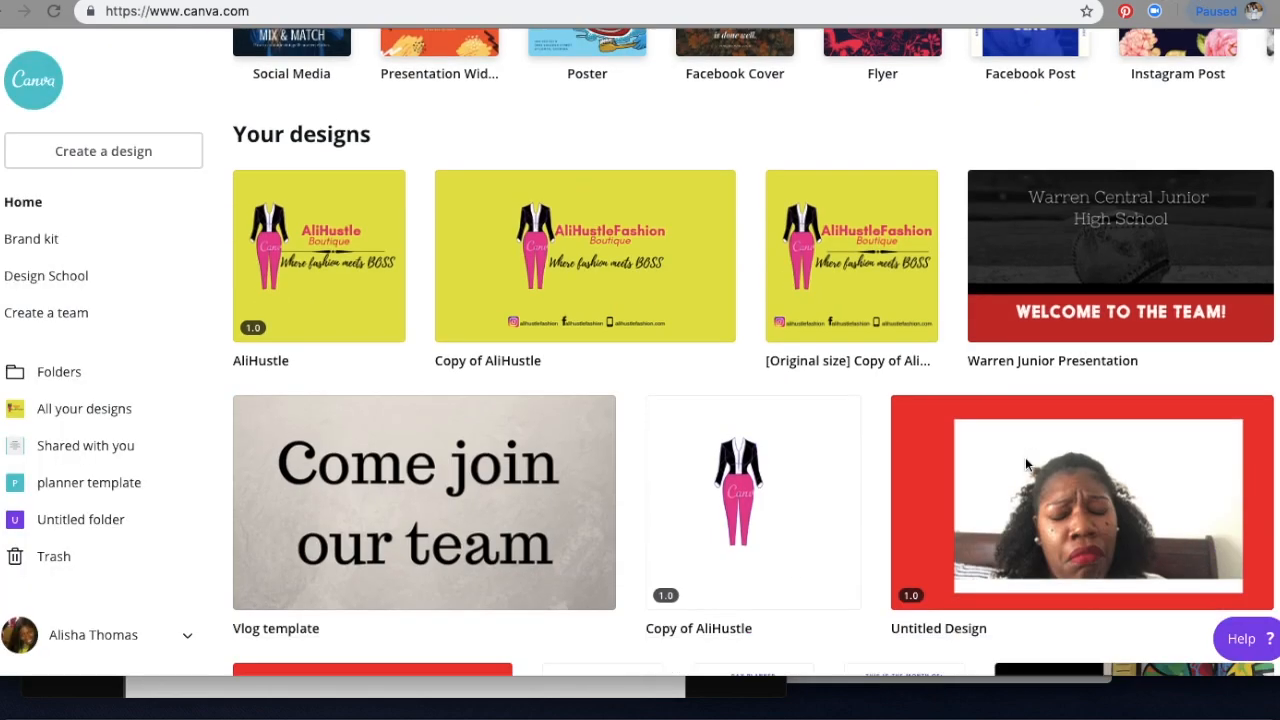
scroll(1025, 463, up, 6)
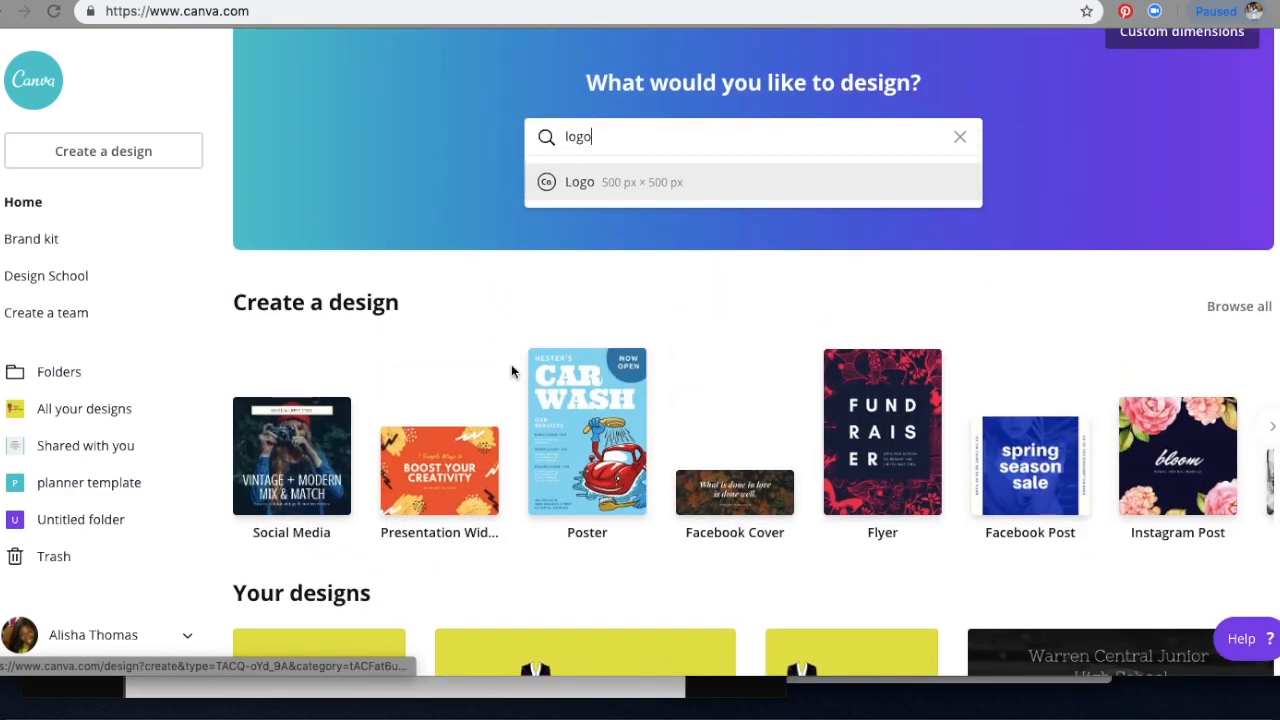
click(22, 200)
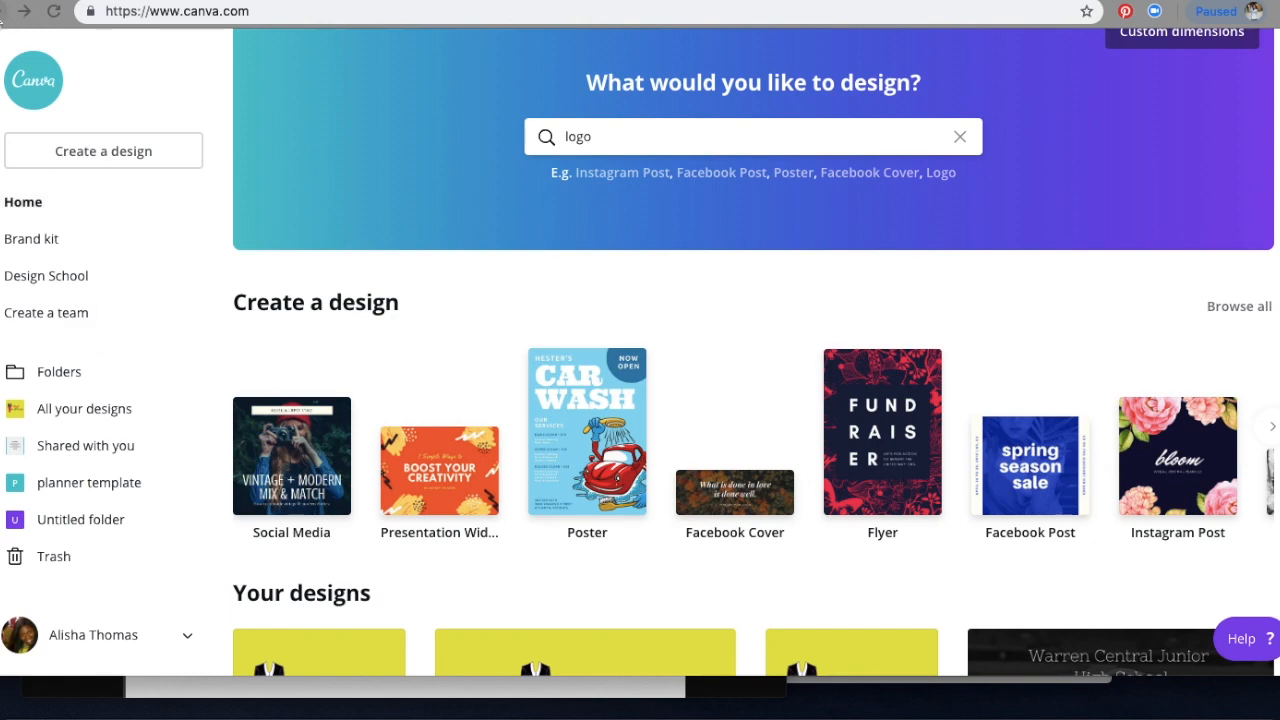
click(12, 14)
click(3, 24)
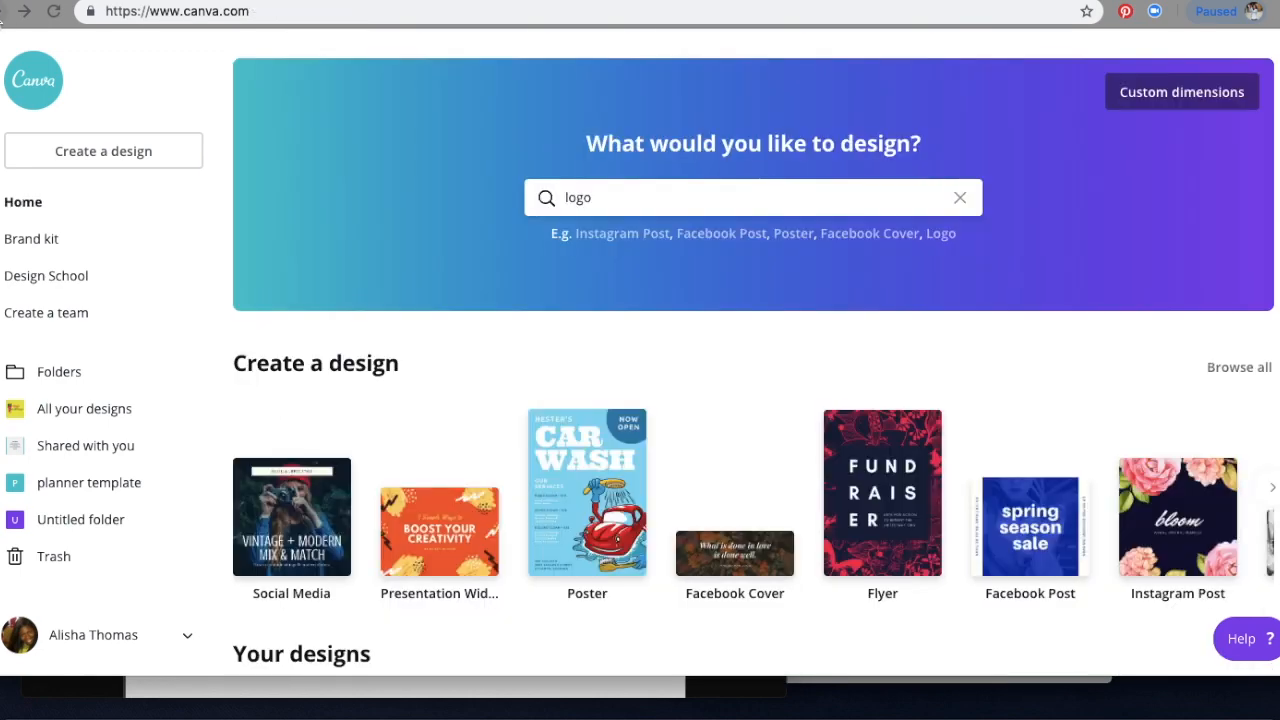
- Check the full designs list and the brand kit, and reopen the Xoxo logo design from the home page
click(62, 410)
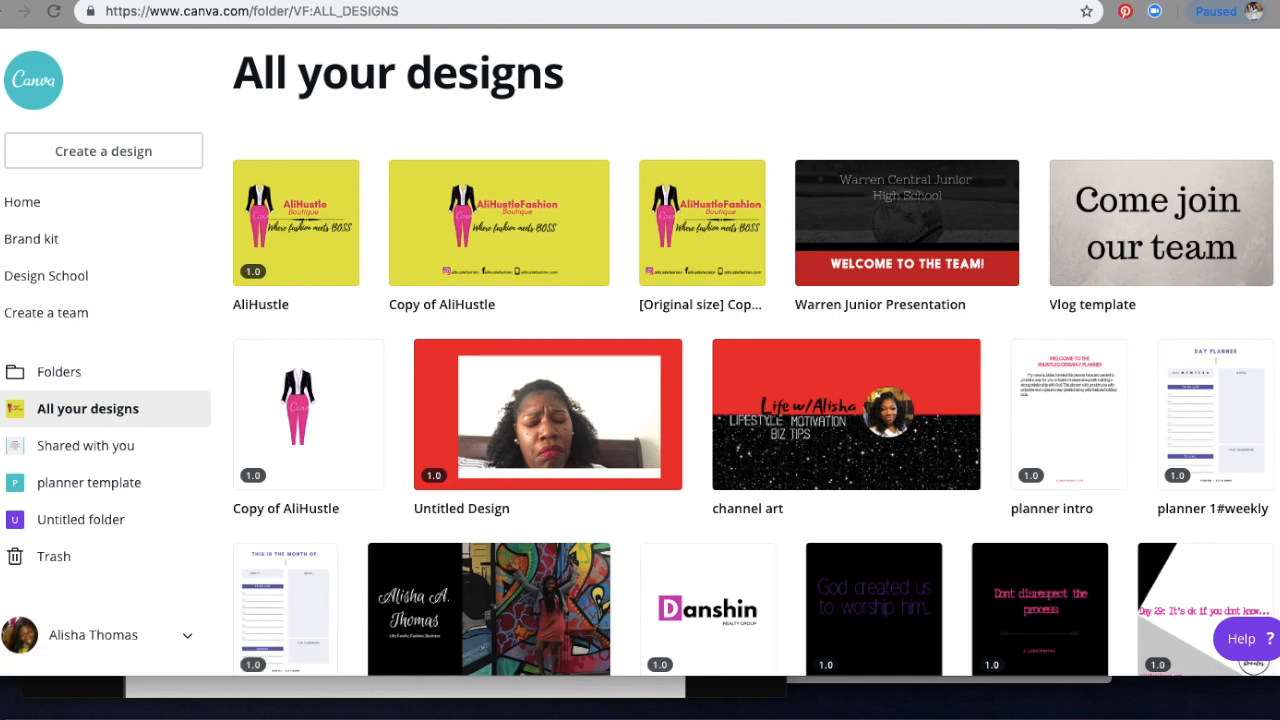
click(31, 238)
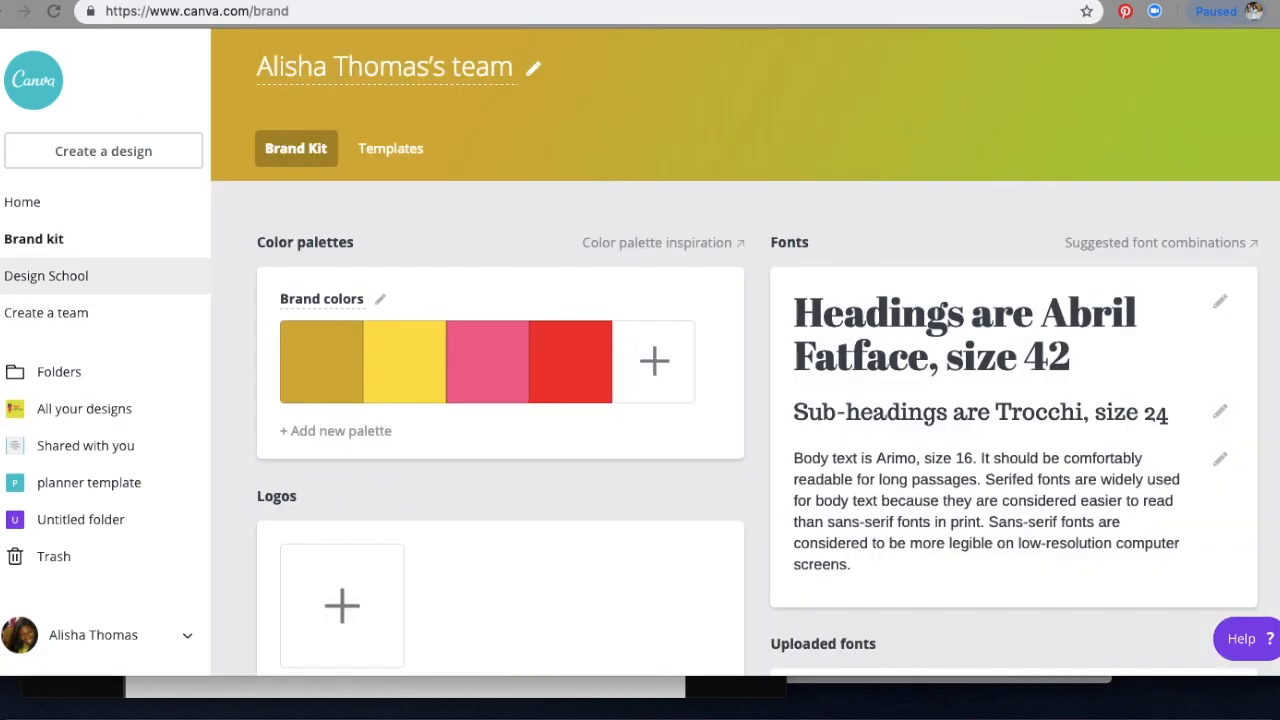
click(3, 16)
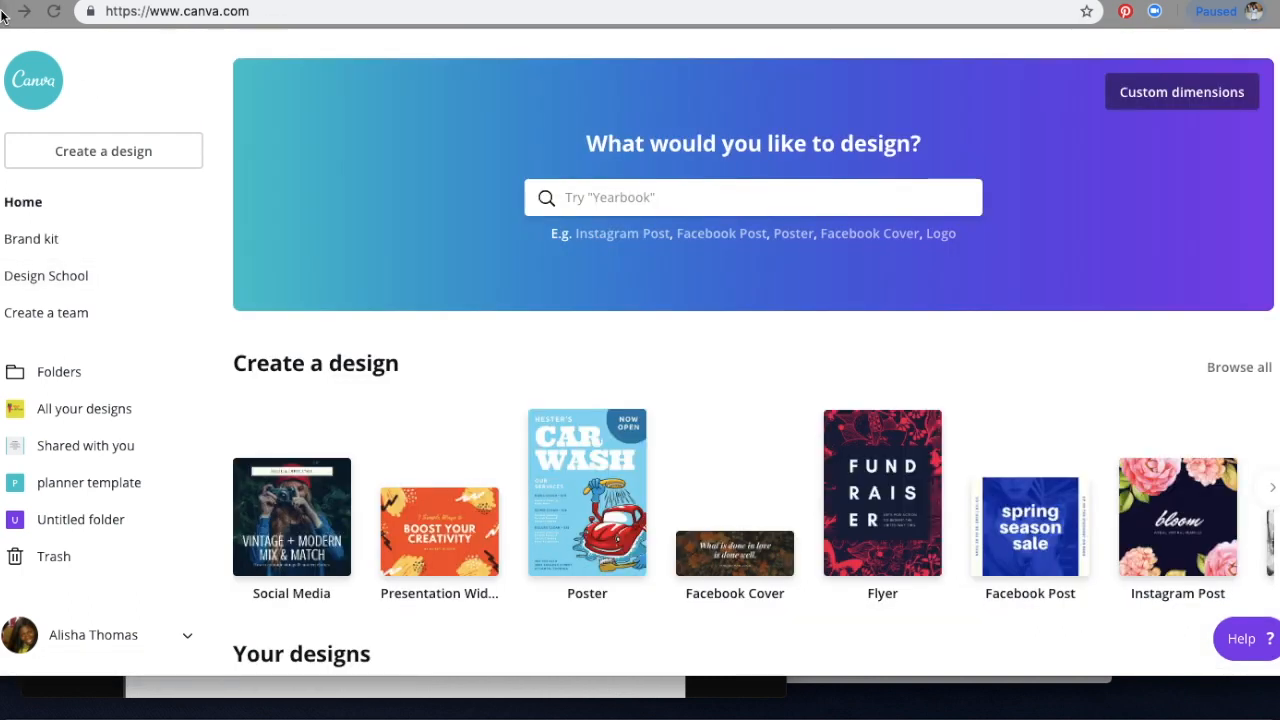
scroll(440, 255, down, 3)
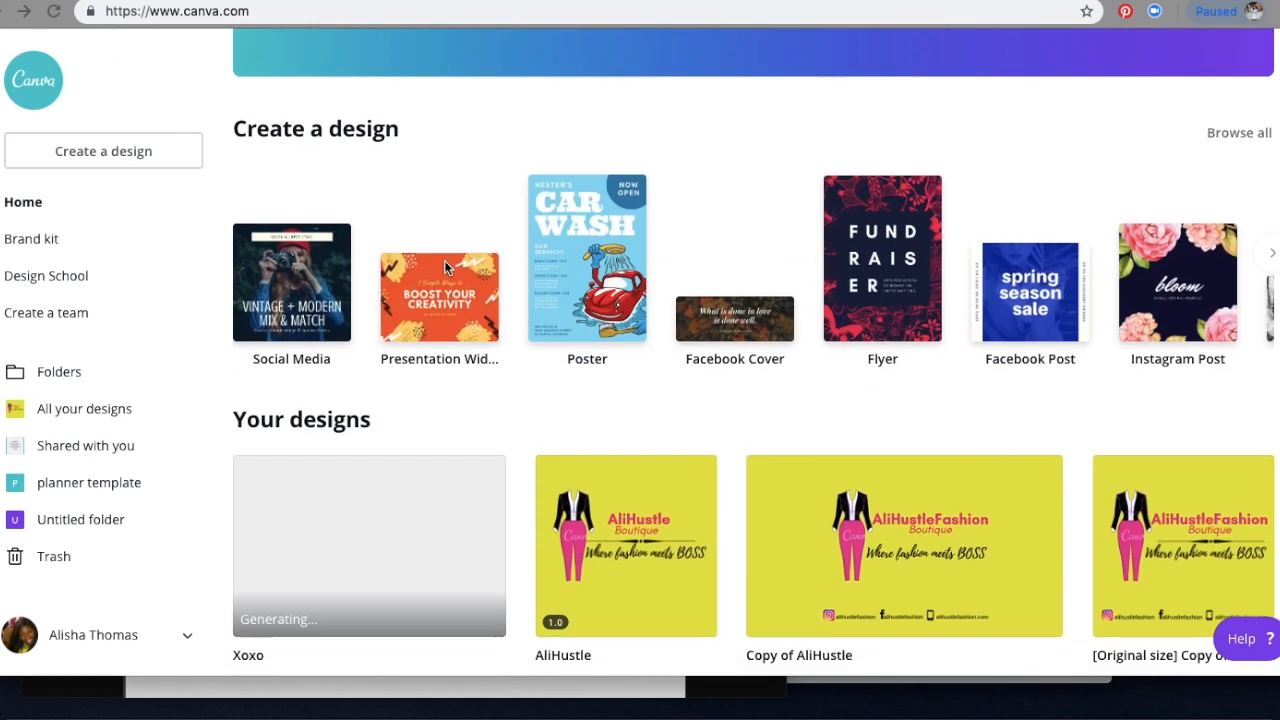
click(348, 466)
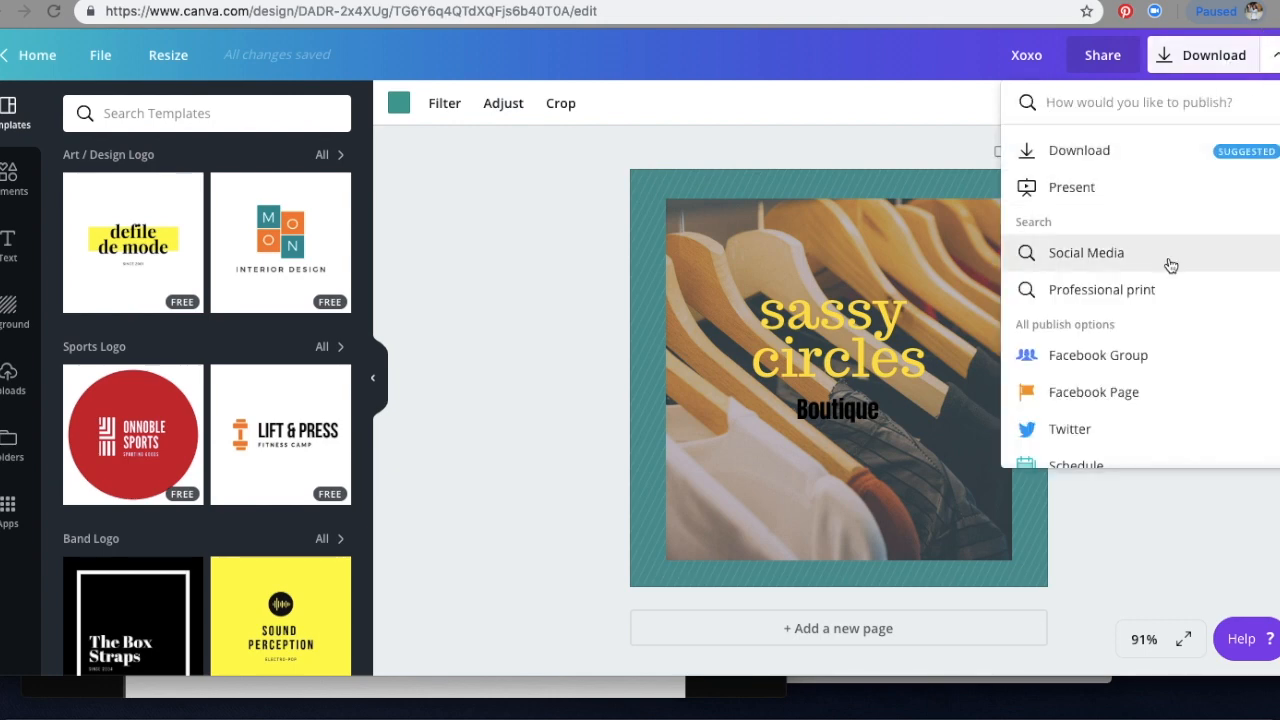
- Look over the publishing options and examine the professional print choices for the logo
scroll(1171, 326, down, 2)
scroll(1175, 333, up, 2)
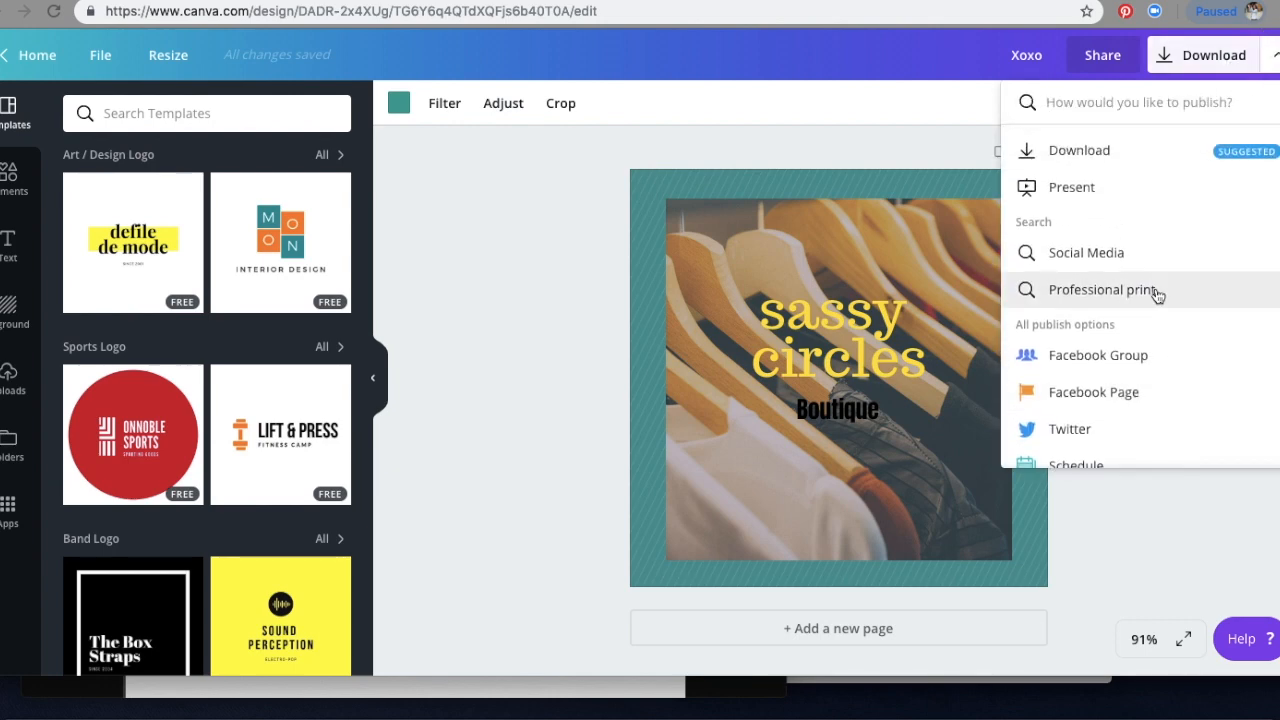
click(1157, 291)
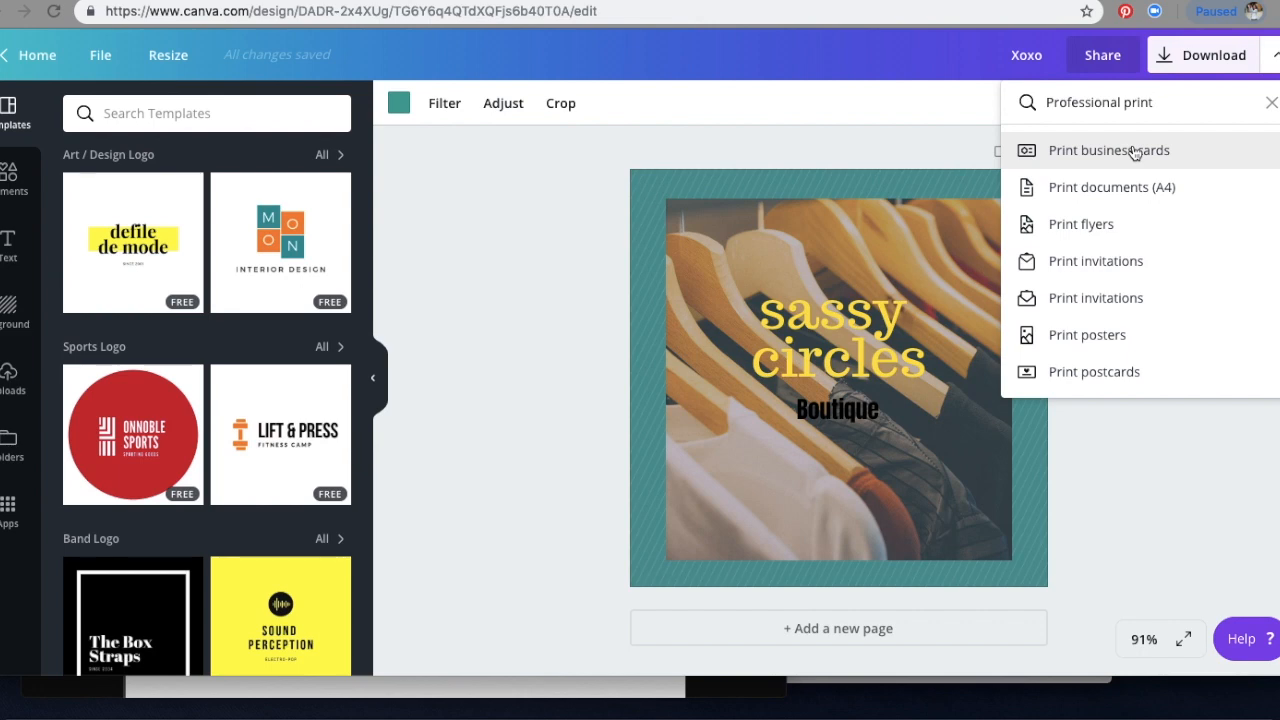
click(940, 103)
- Check the download settings and the available file types without downloading the logo
click(1162, 57)
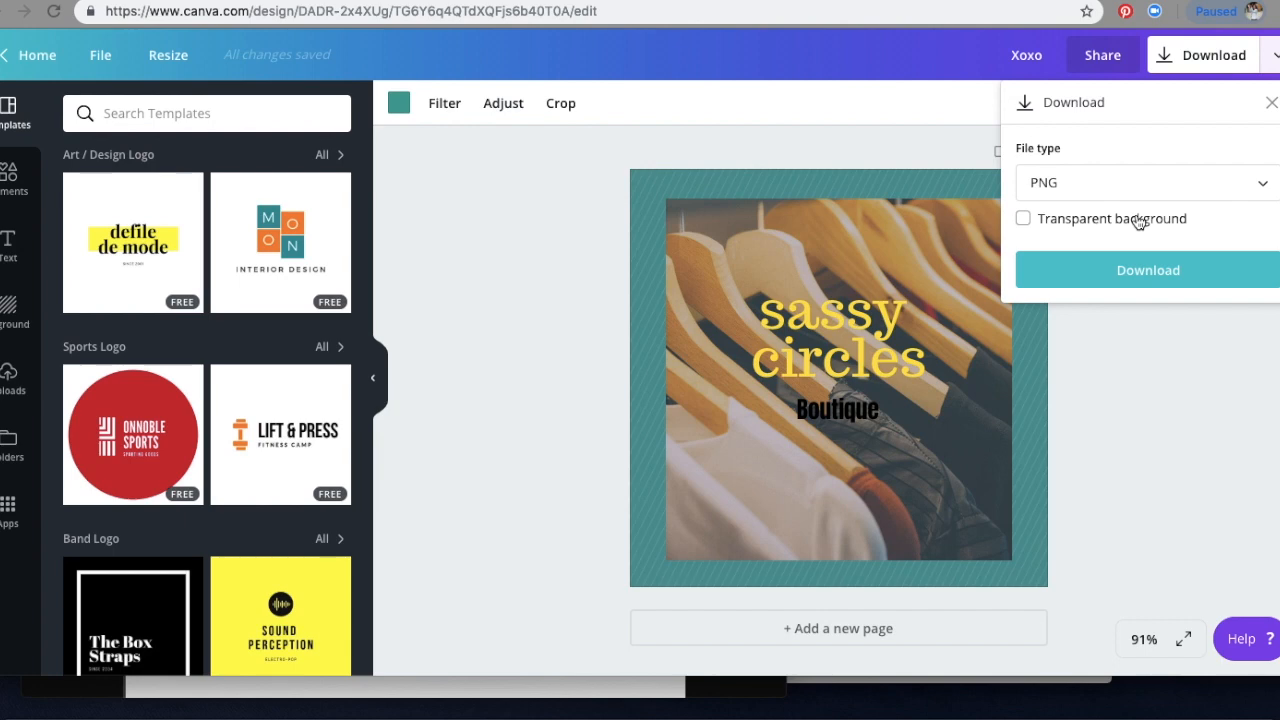
click(1256, 188)
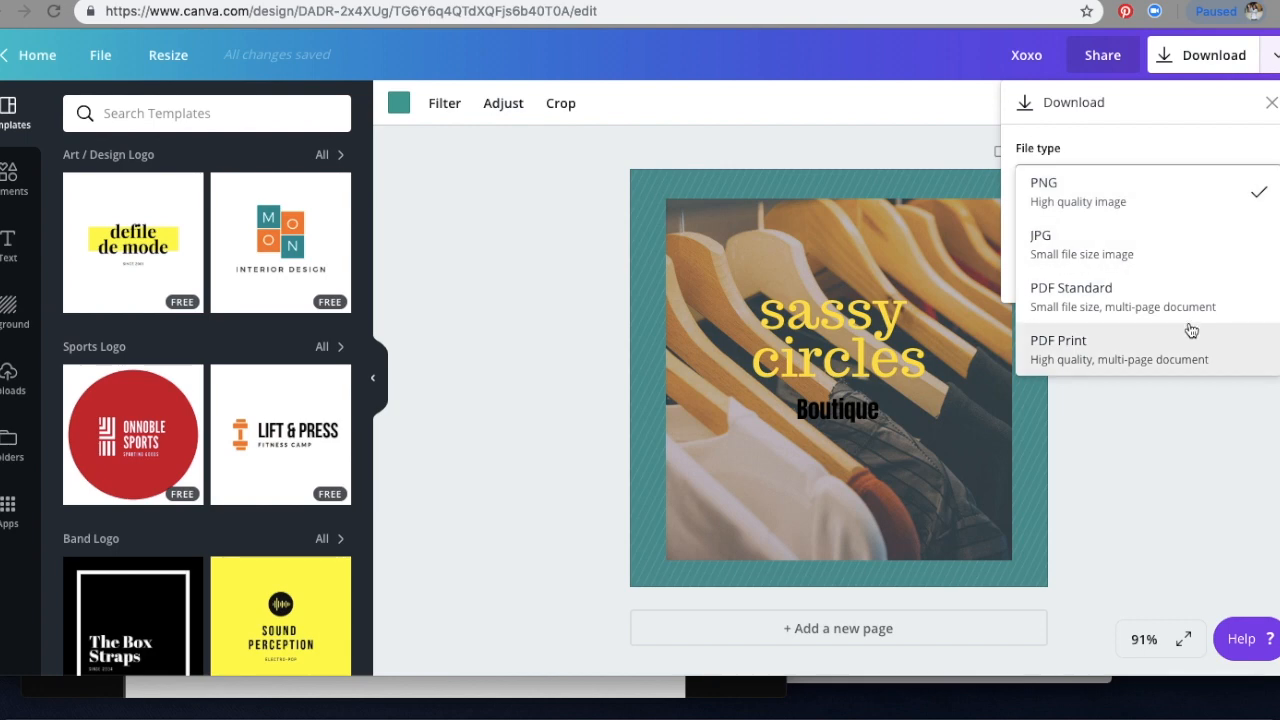
click(1181, 433)
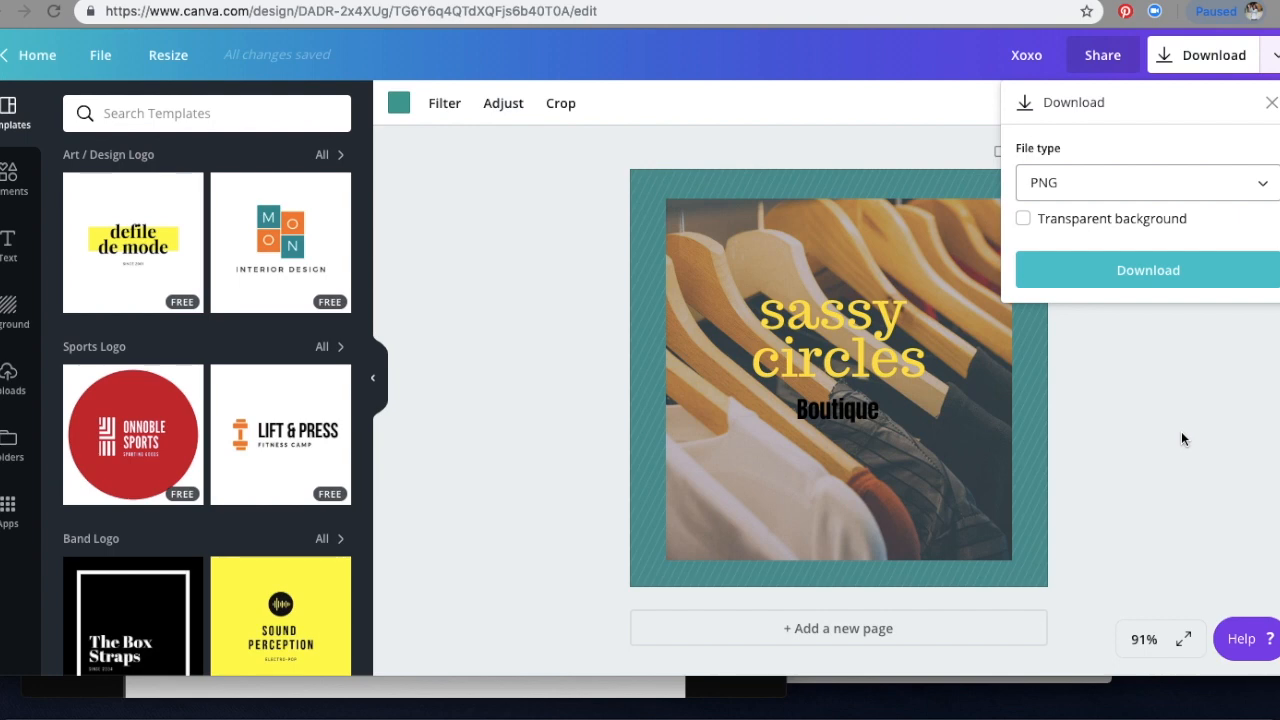
click(1270, 102)
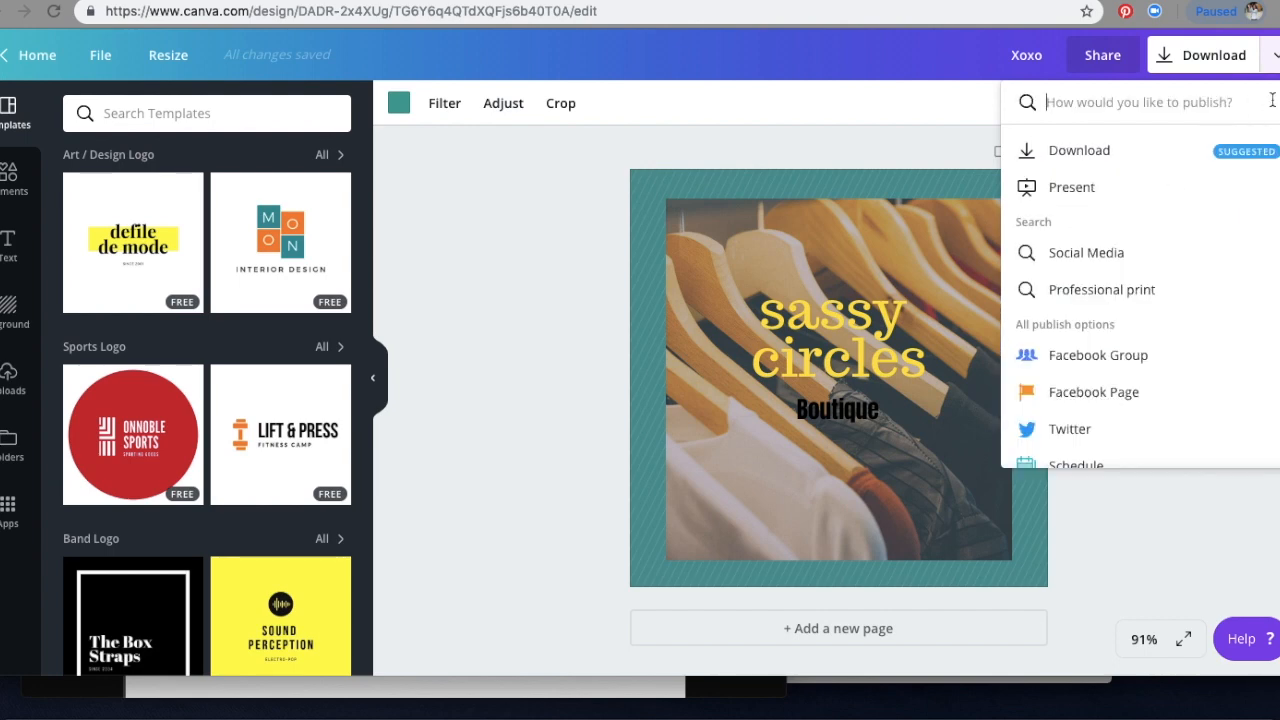
- Look through the social media publishing destinations for the logo and close the publishing options
click(1160, 251)
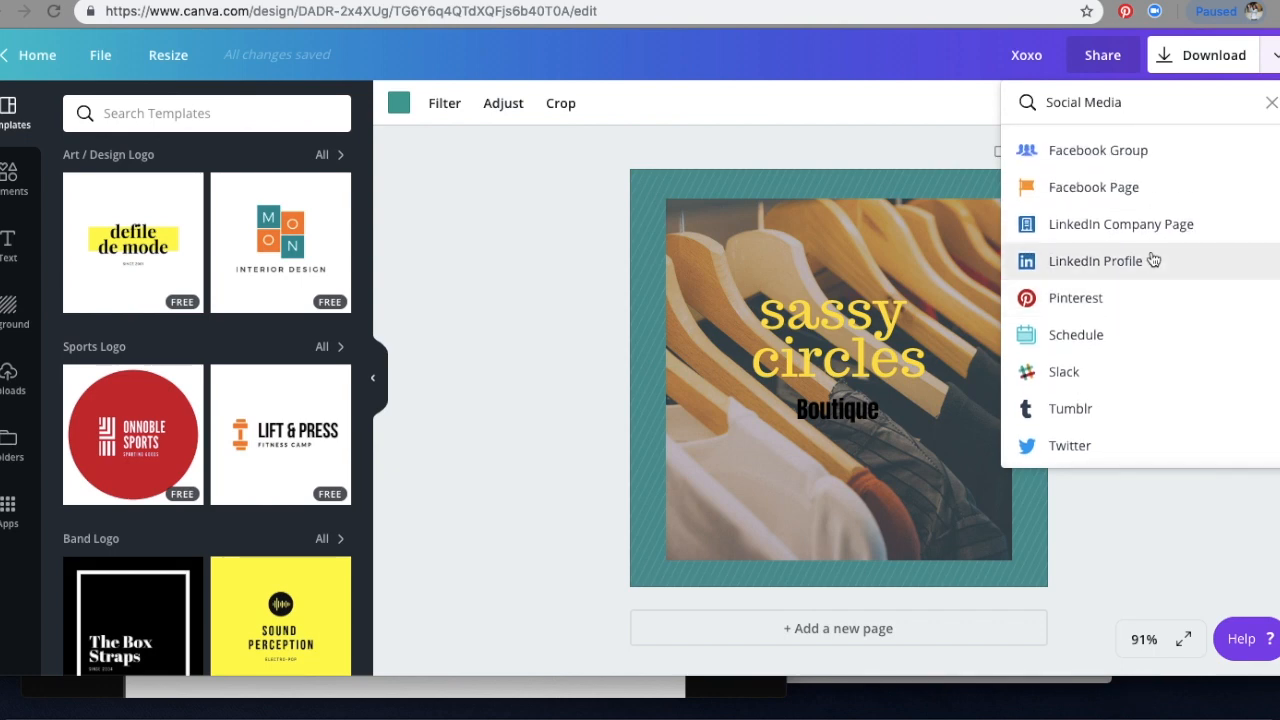
scroll(1114, 289, down, 1)
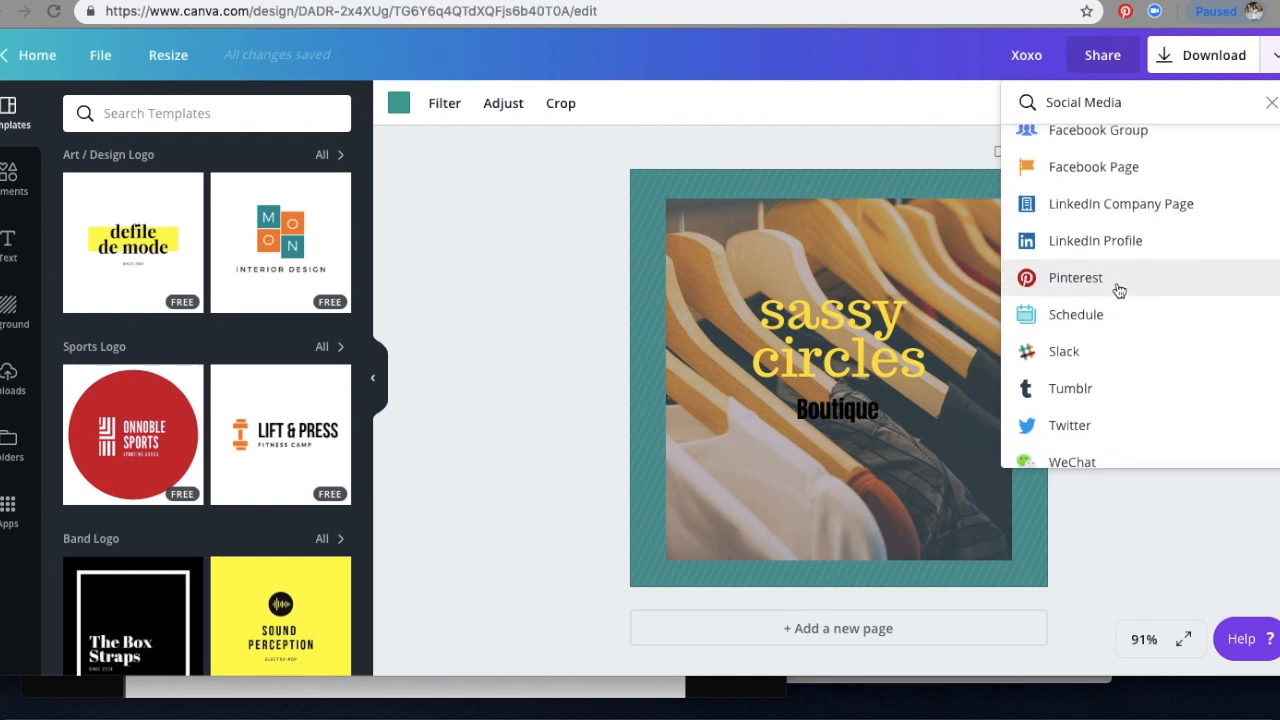
click(448, 227)
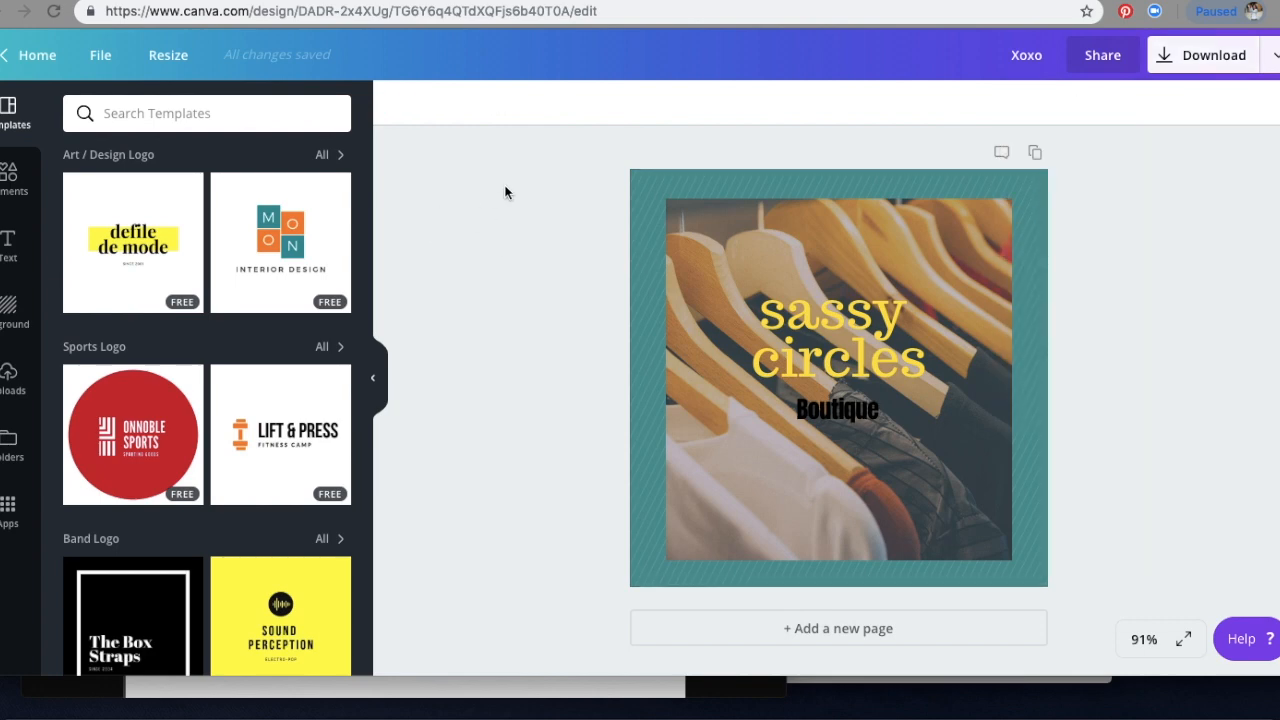